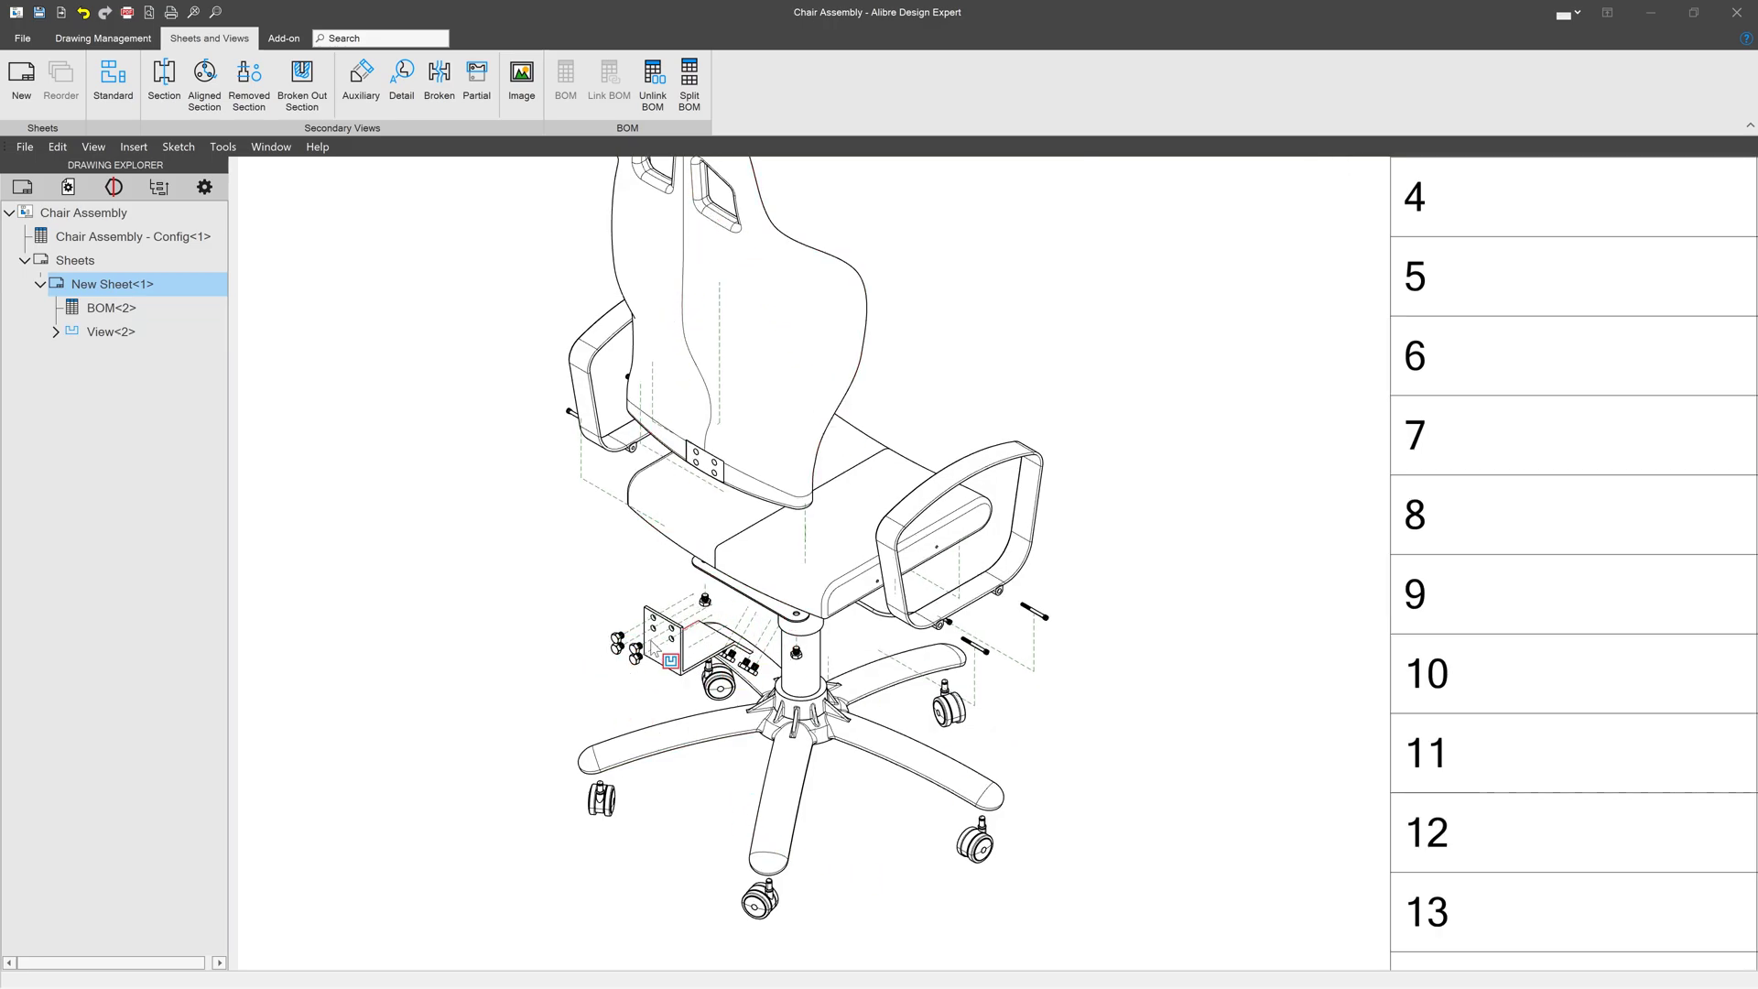
# Open the bill of materials table on the chair drawing sheet for editing.
pyautogui.scroll(-4, 435, 587)
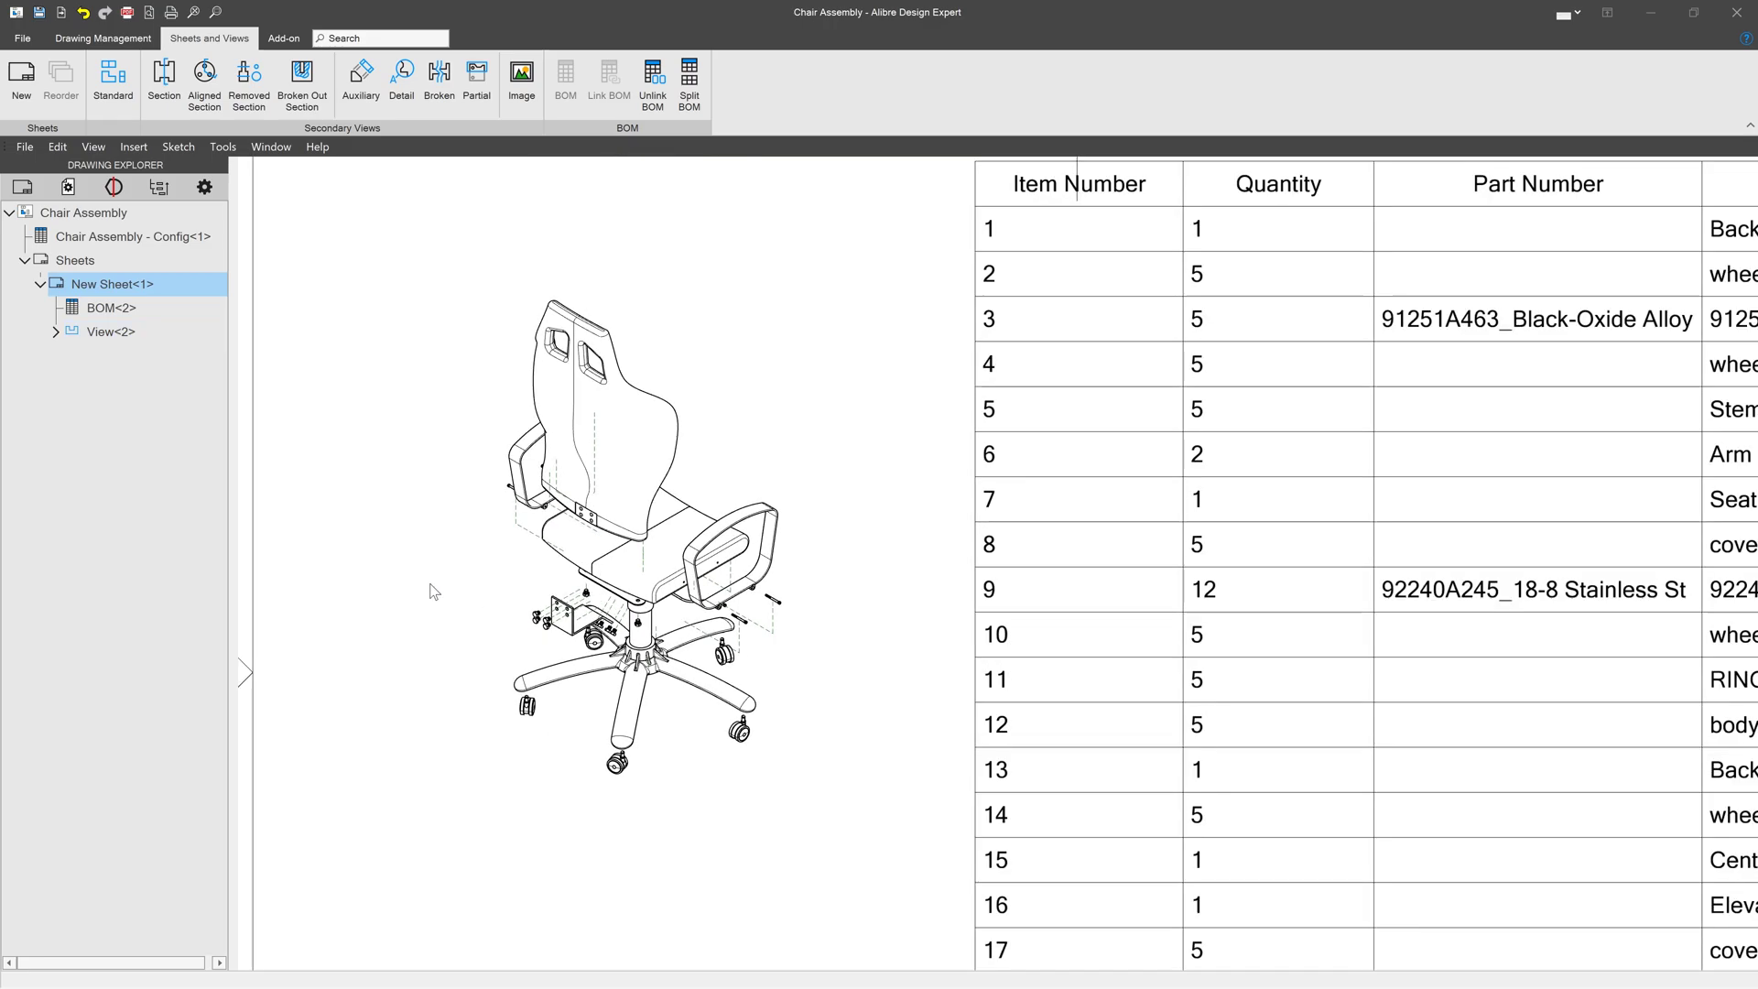
pyautogui.scroll(2, 409, 586)
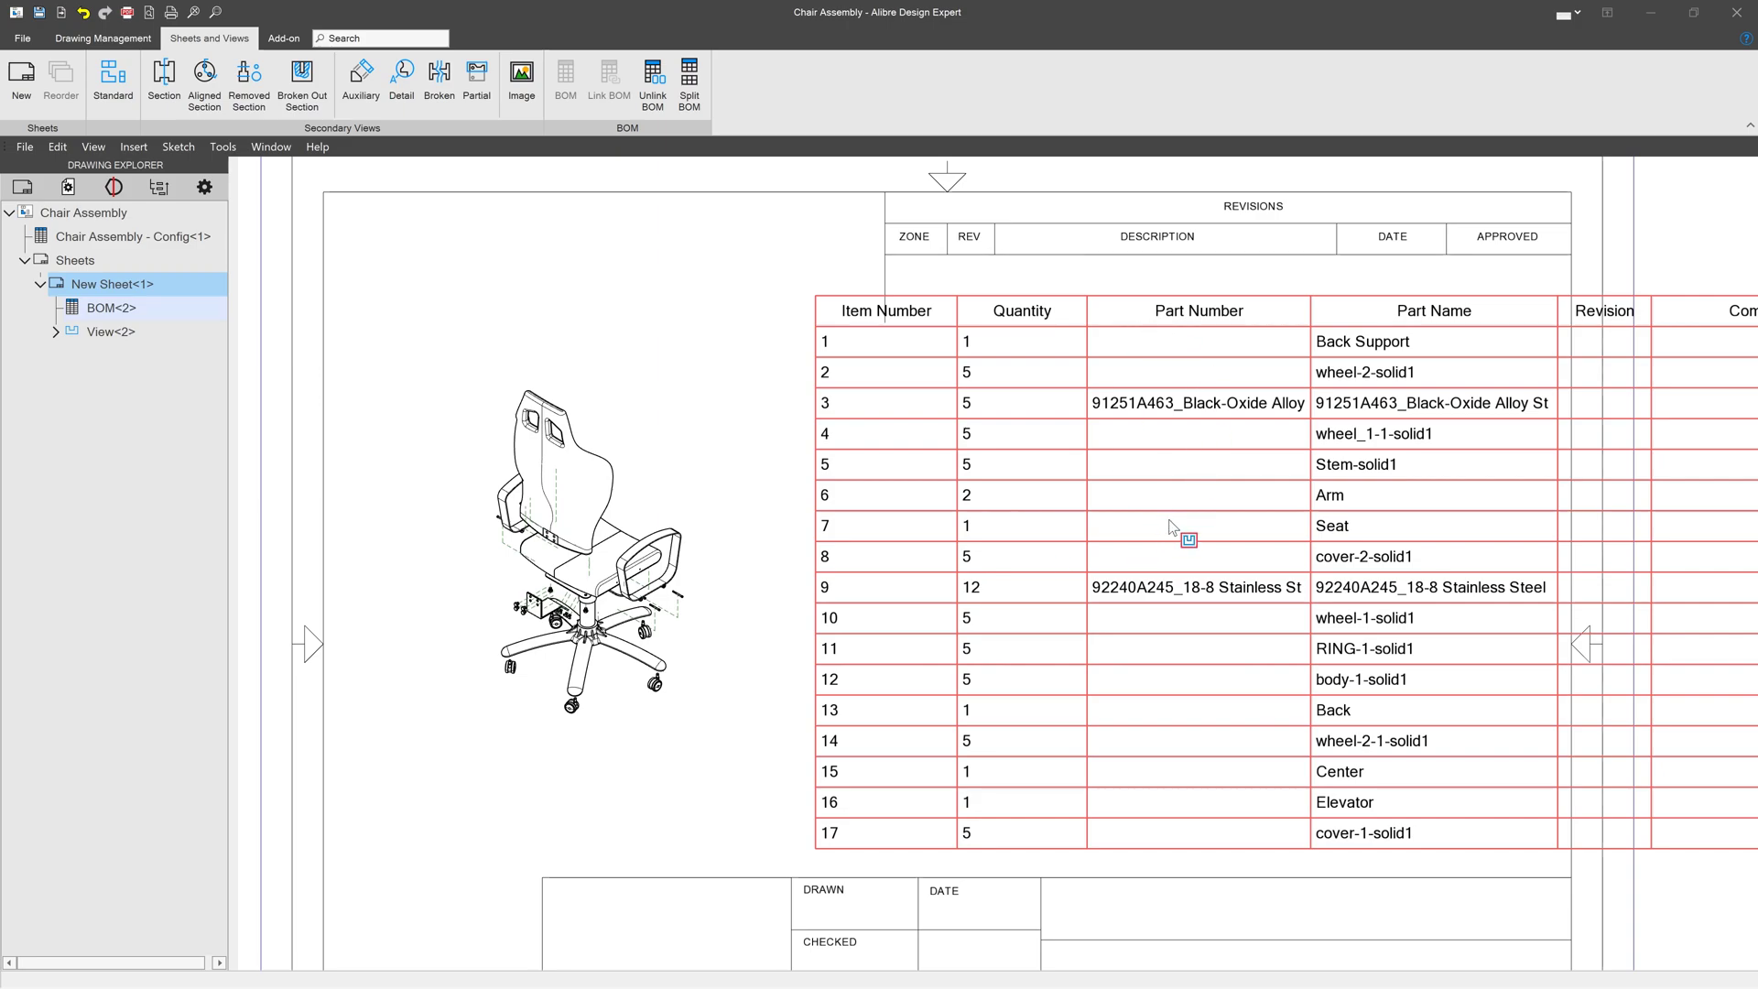
pyautogui.click(821, 317)
pyautogui.doubleClick(822, 321)
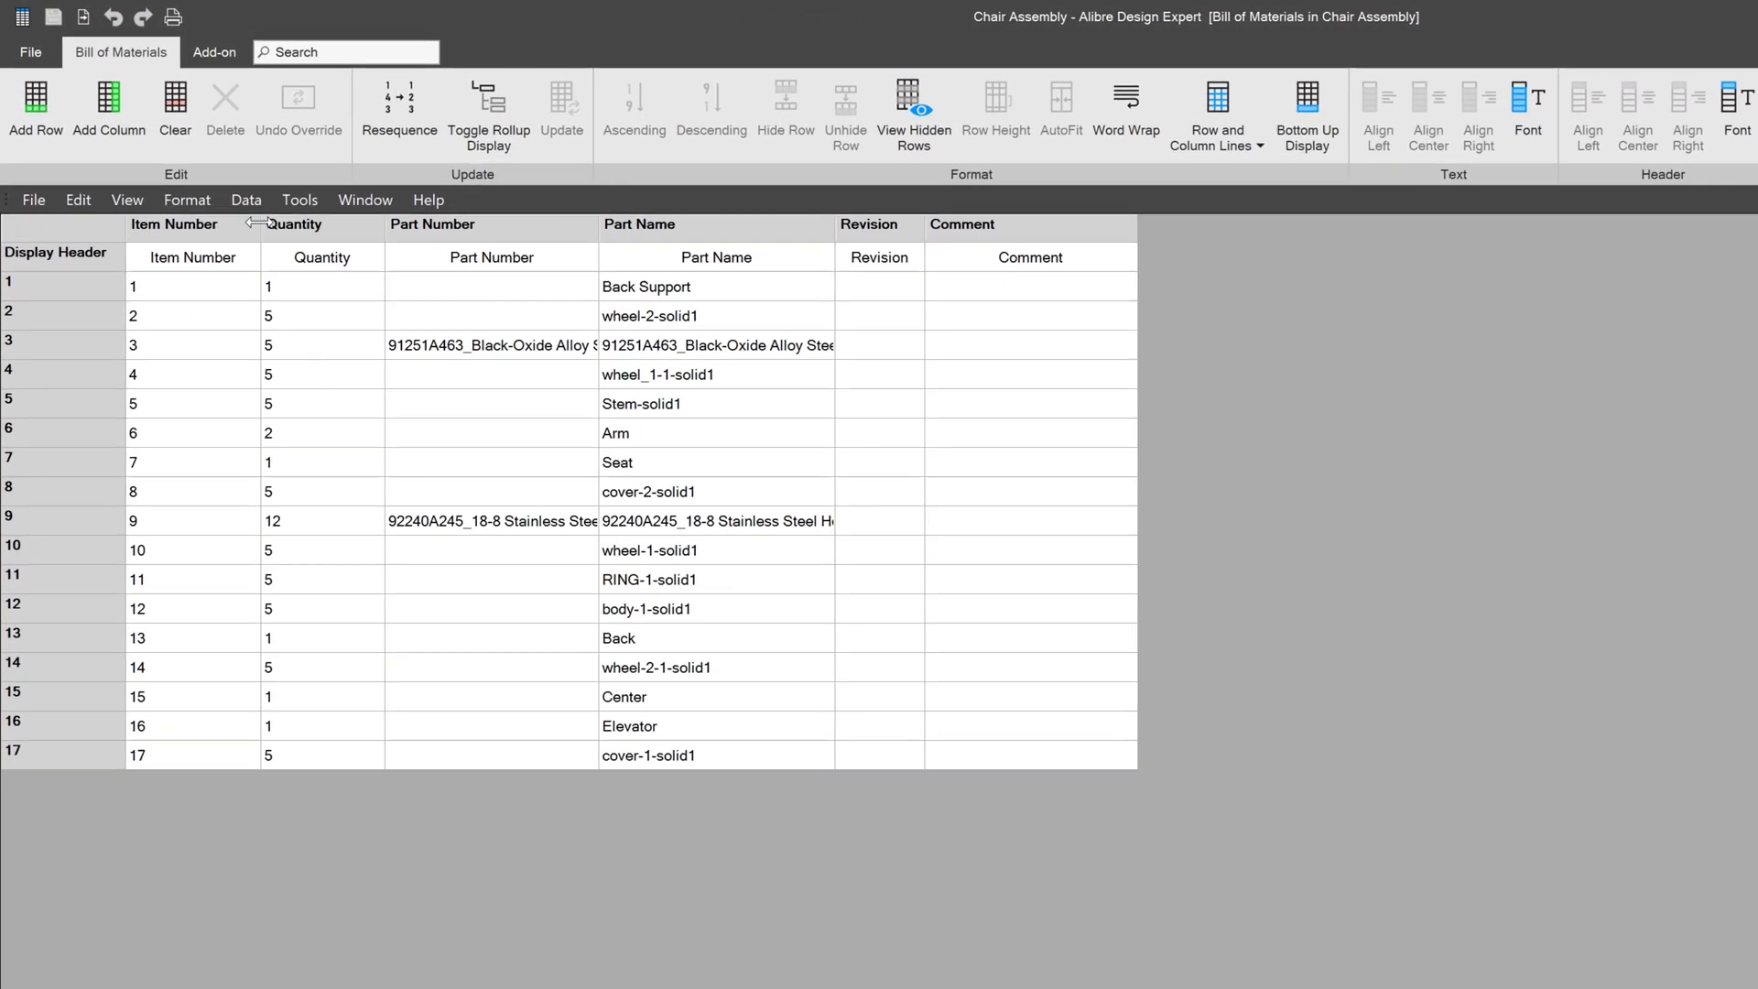
# Narrow the Item Number and Quantity columns and autofit the Part Number, Part Name, Revision and Comment columns.
pyautogui.moveTo(258, 221); pyautogui.dragTo(257, 221)
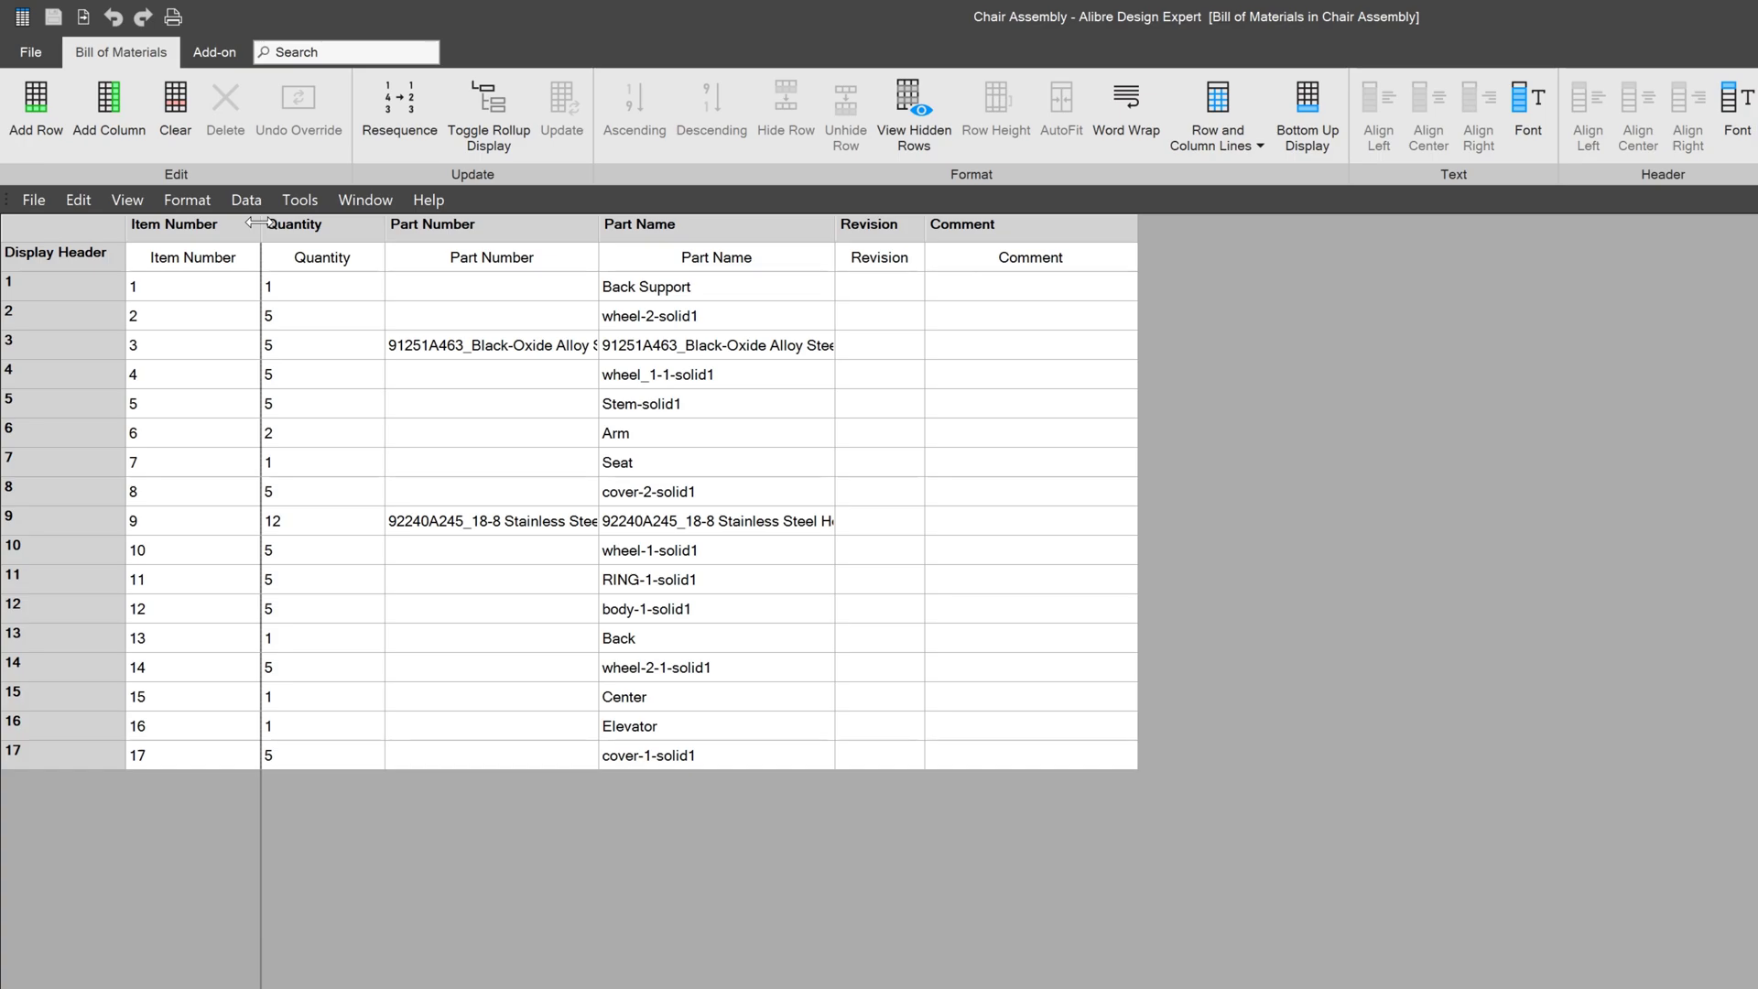
pyautogui.moveTo(258, 221); pyautogui.dragTo(202, 229)
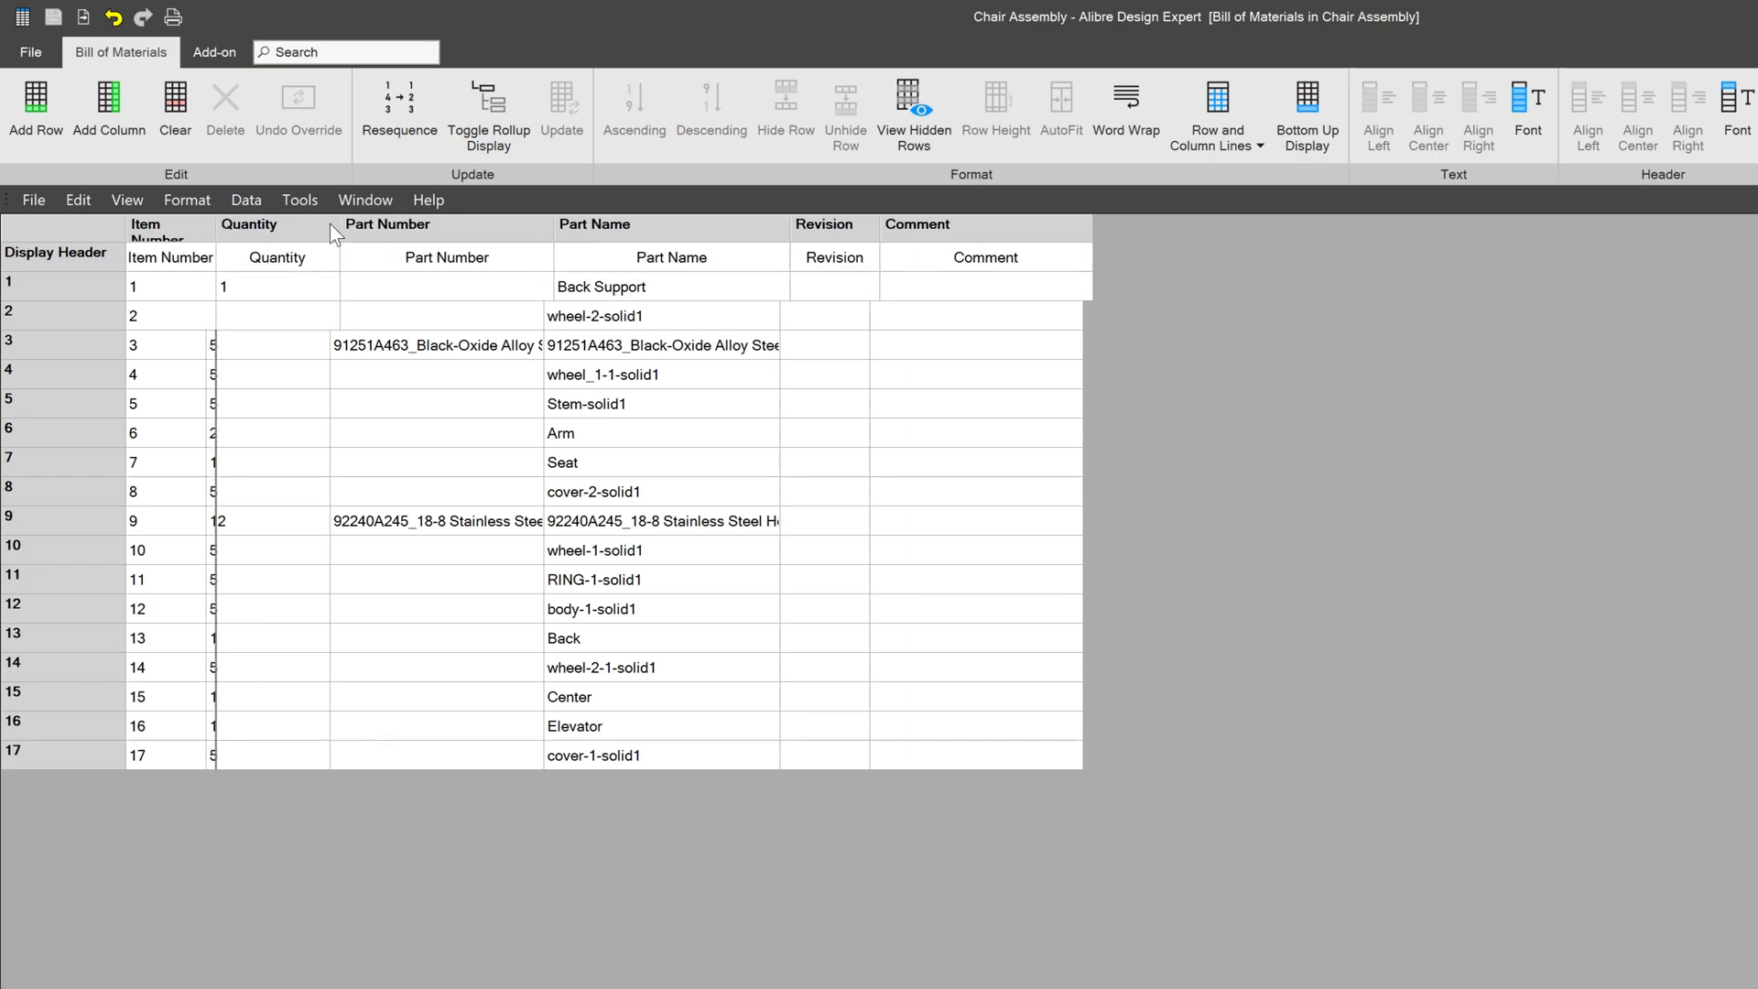
pyautogui.moveTo(338, 223); pyautogui.dragTo(283, 220)
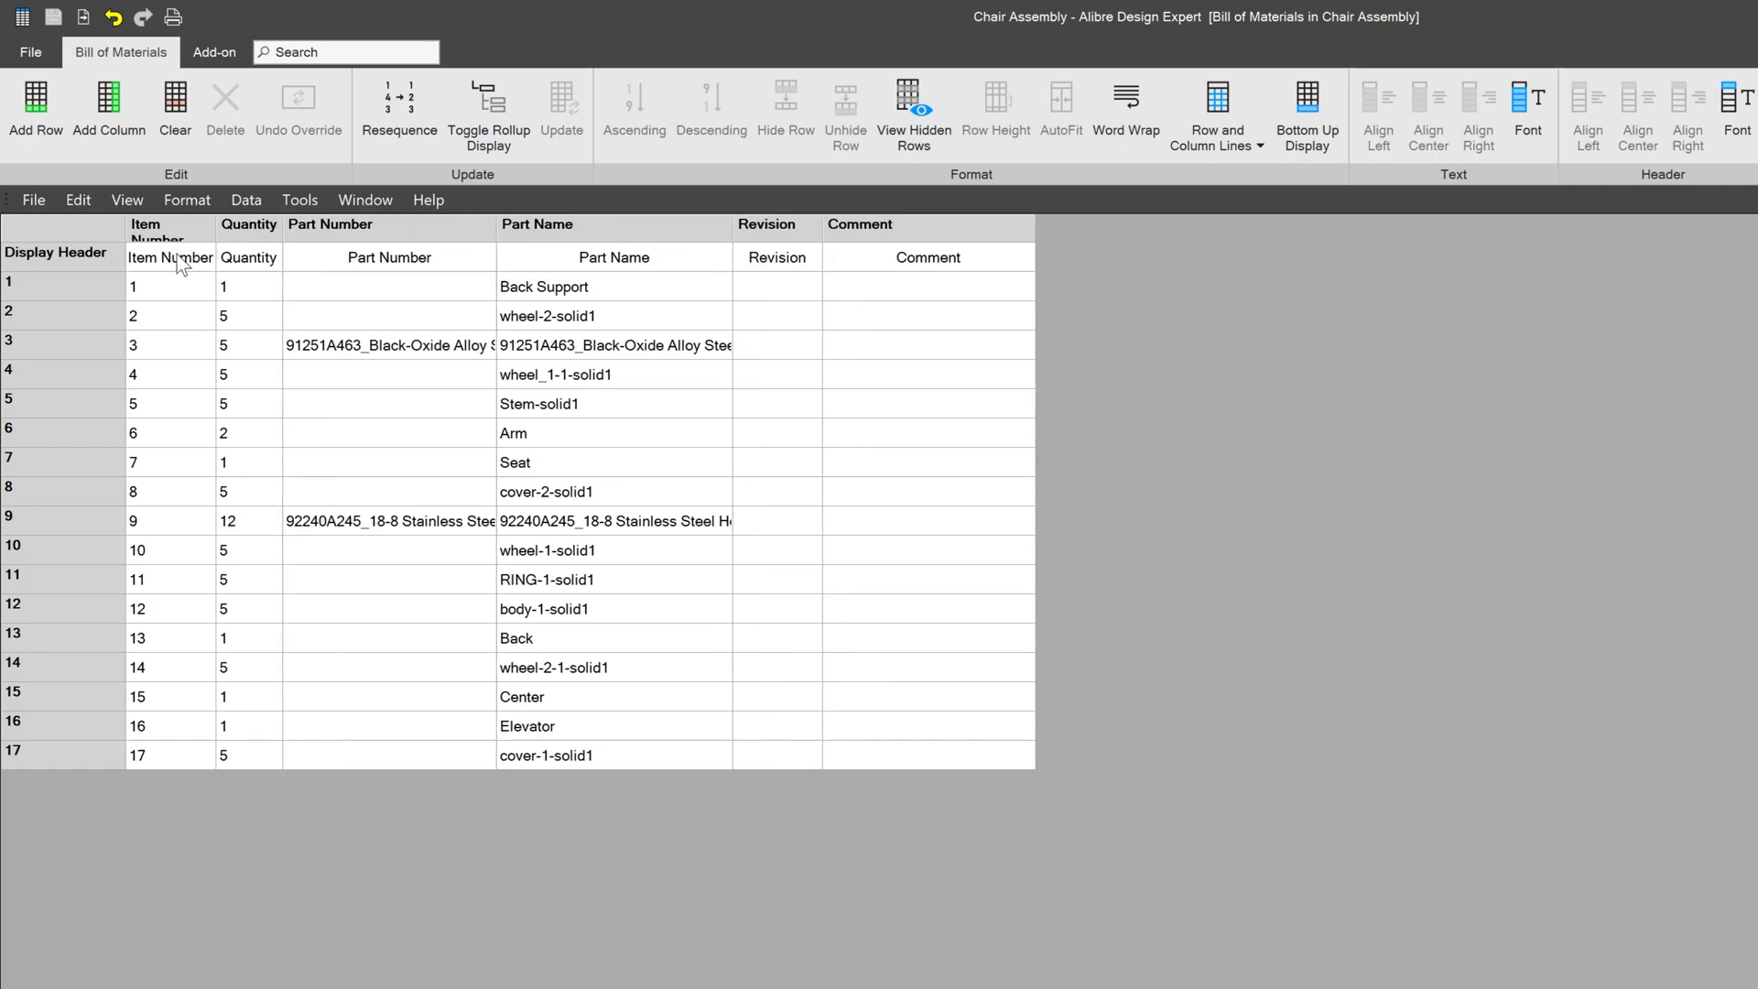
pyautogui.doubleClick(495, 232)
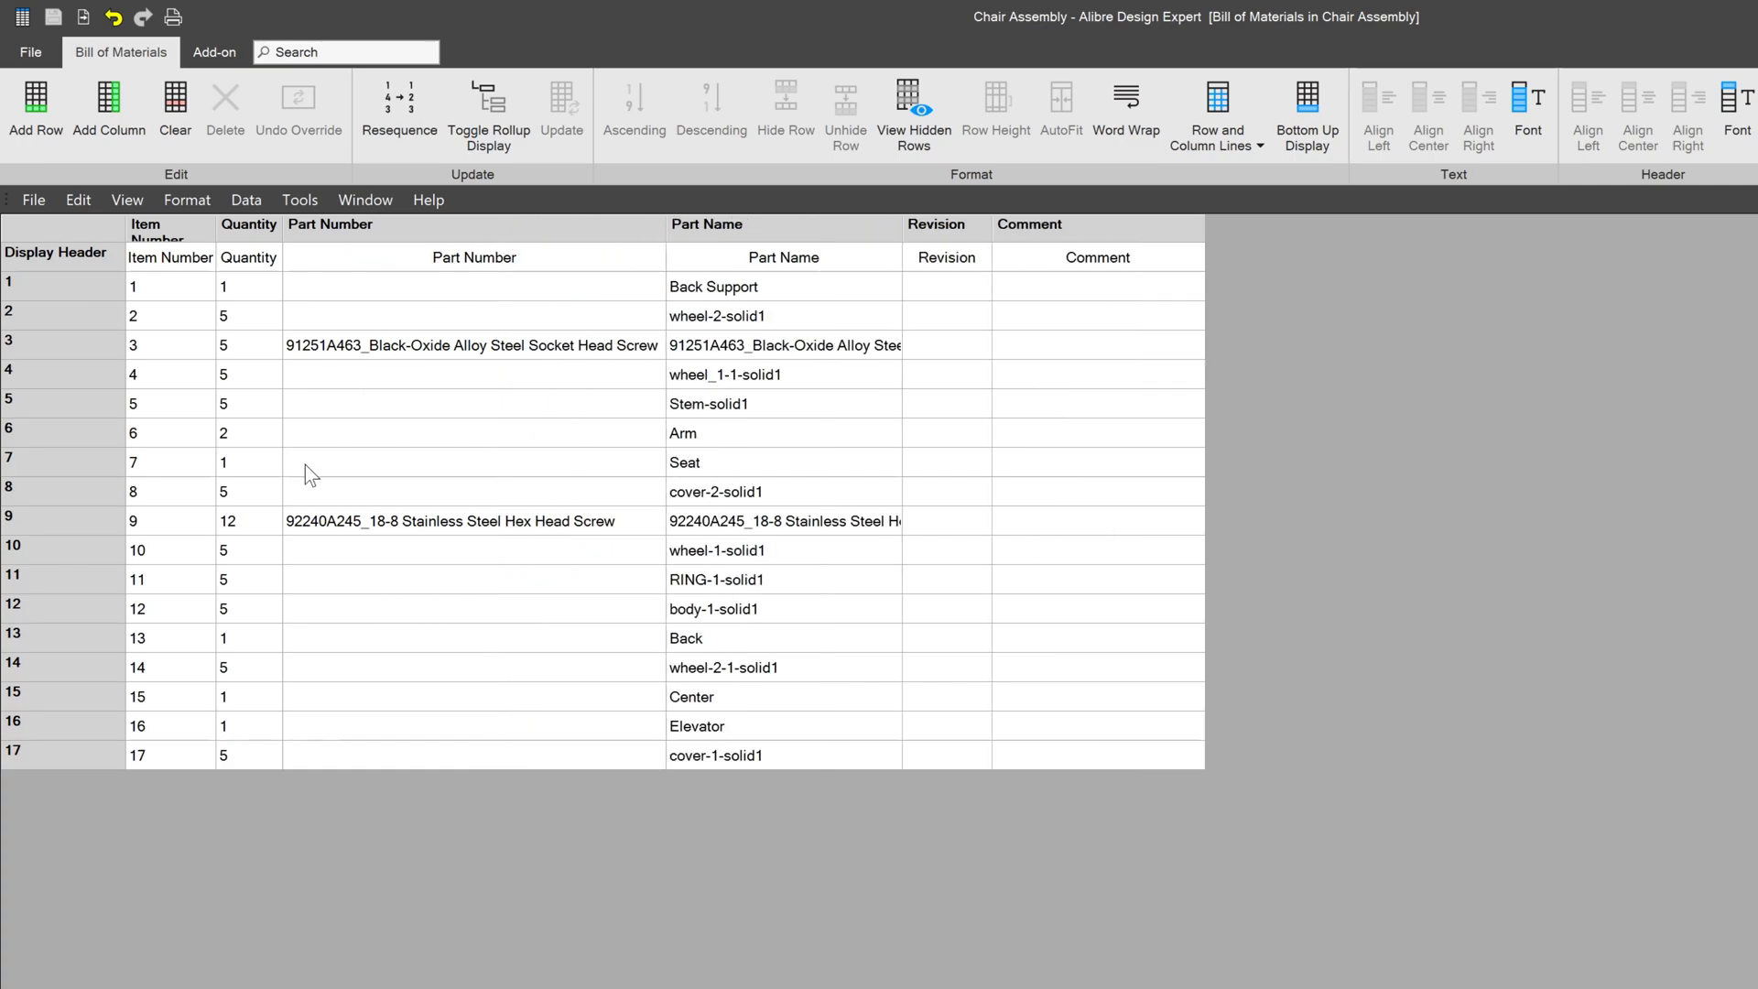
pyautogui.doubleClick(906, 255)
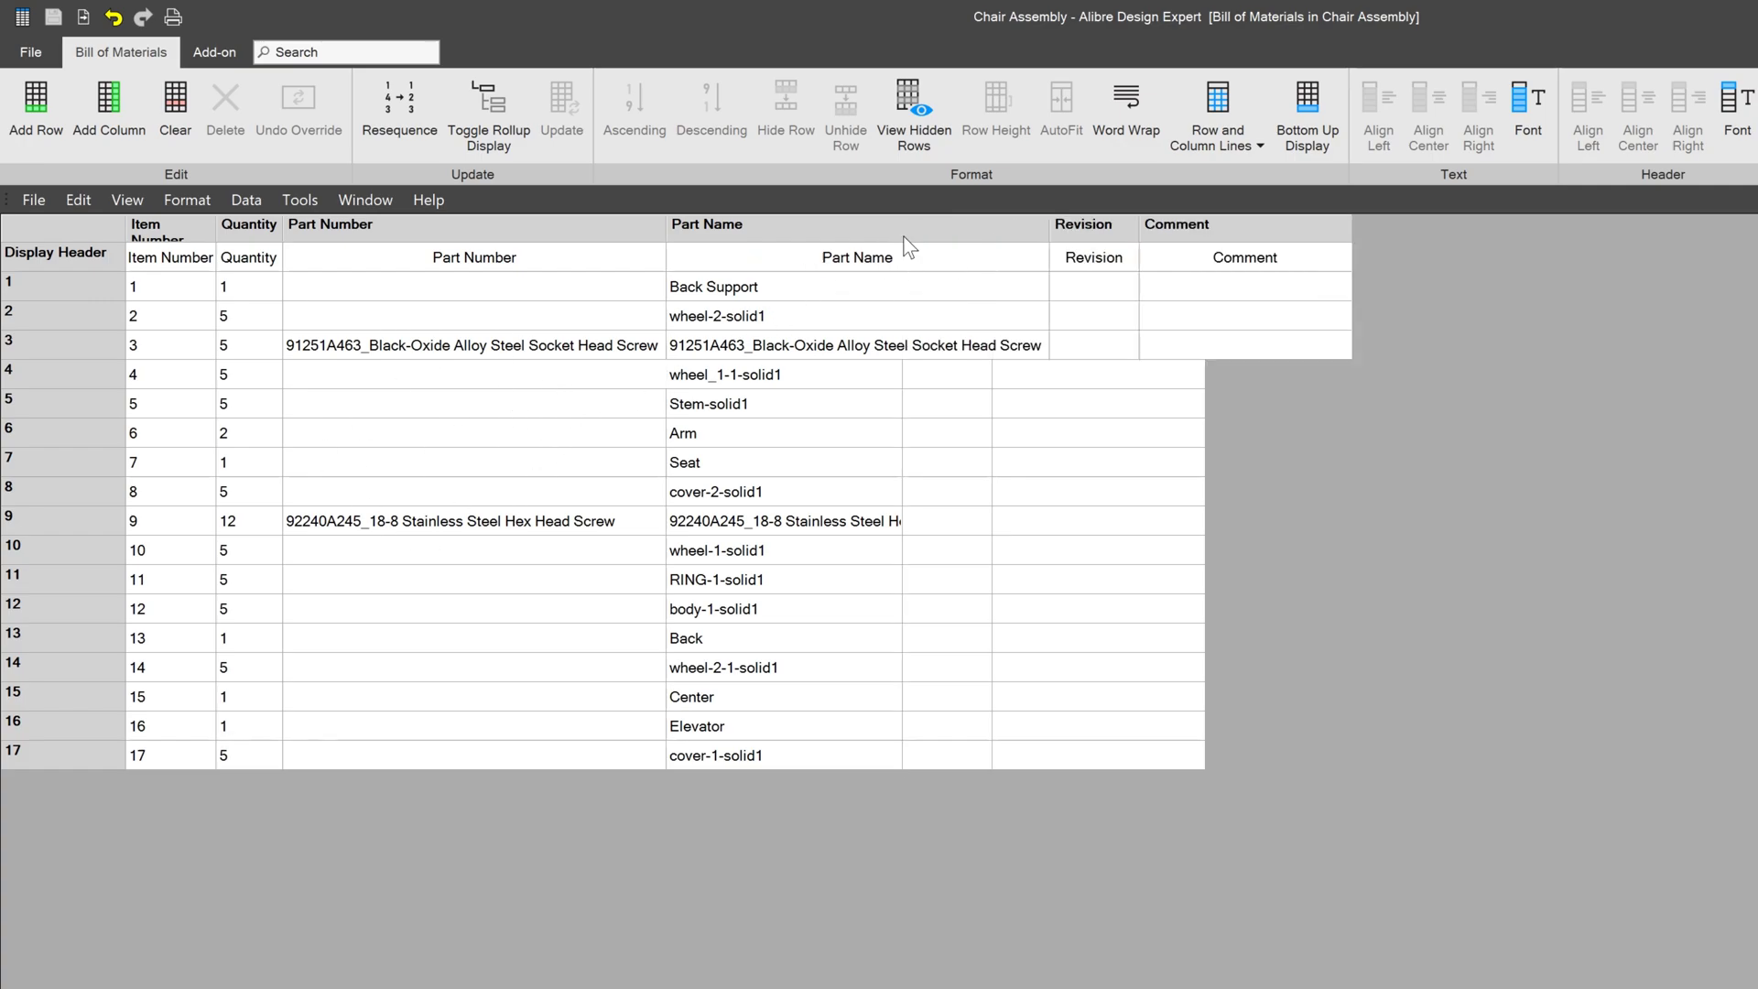
pyautogui.doubleClick(1146, 243)
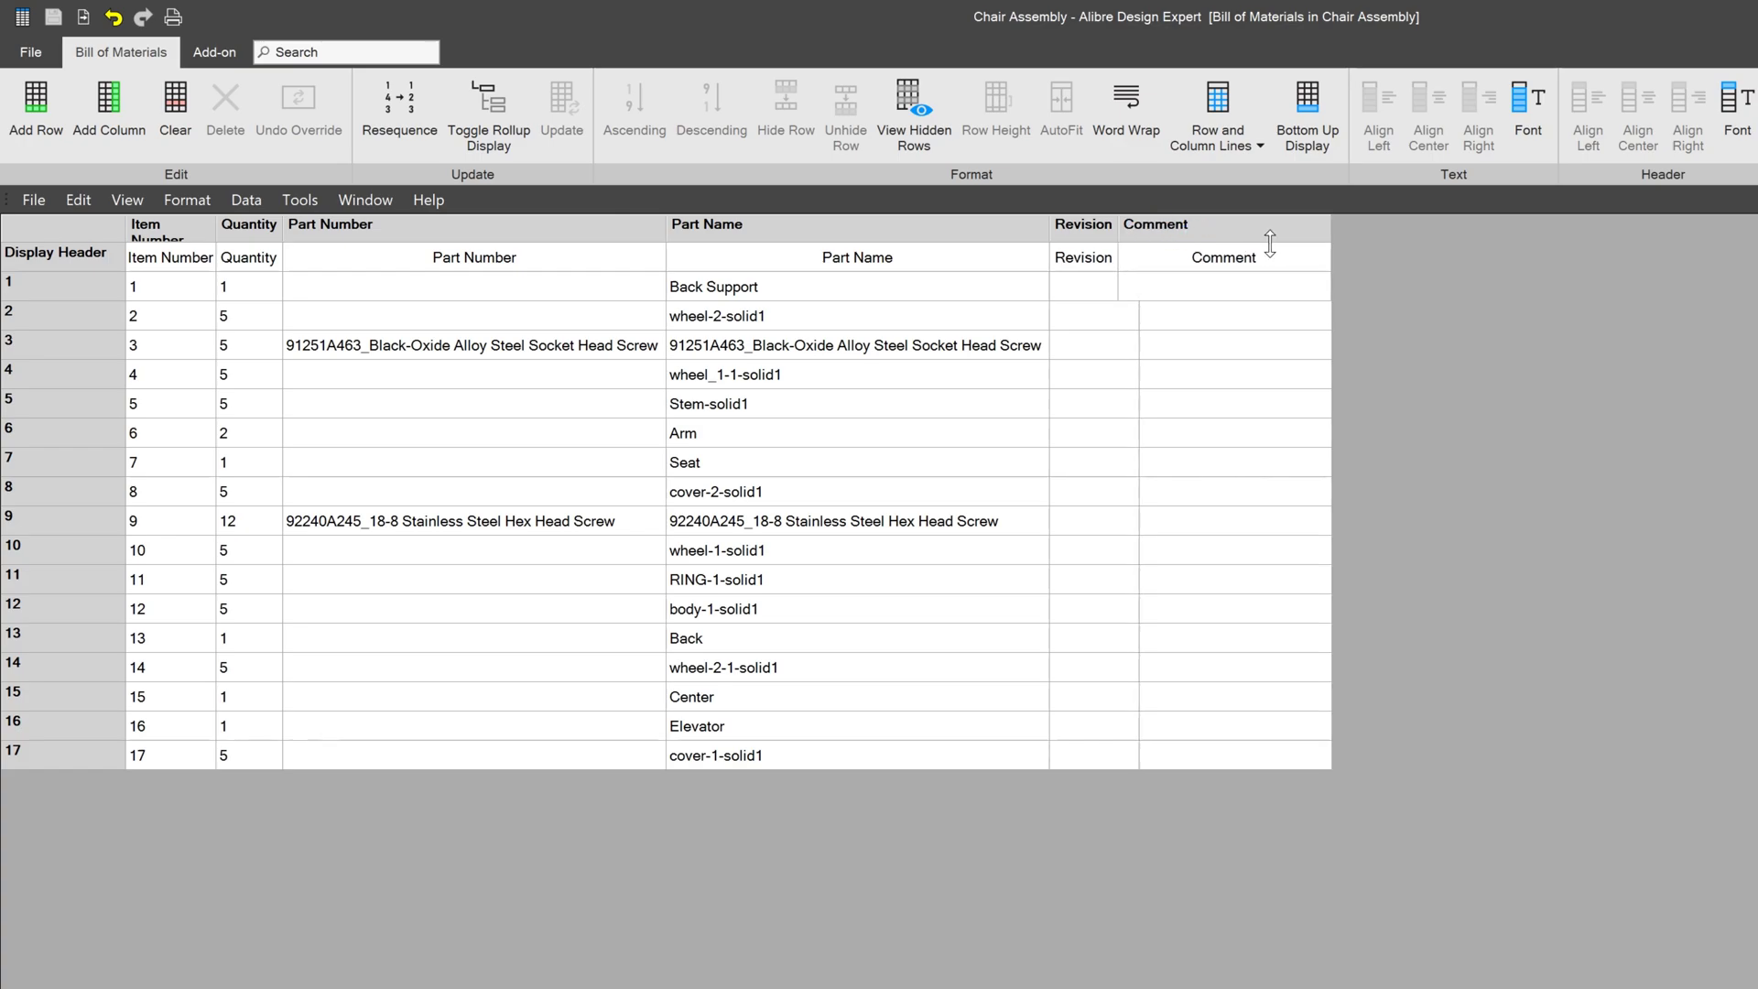
pyautogui.doubleClick(1330, 229)
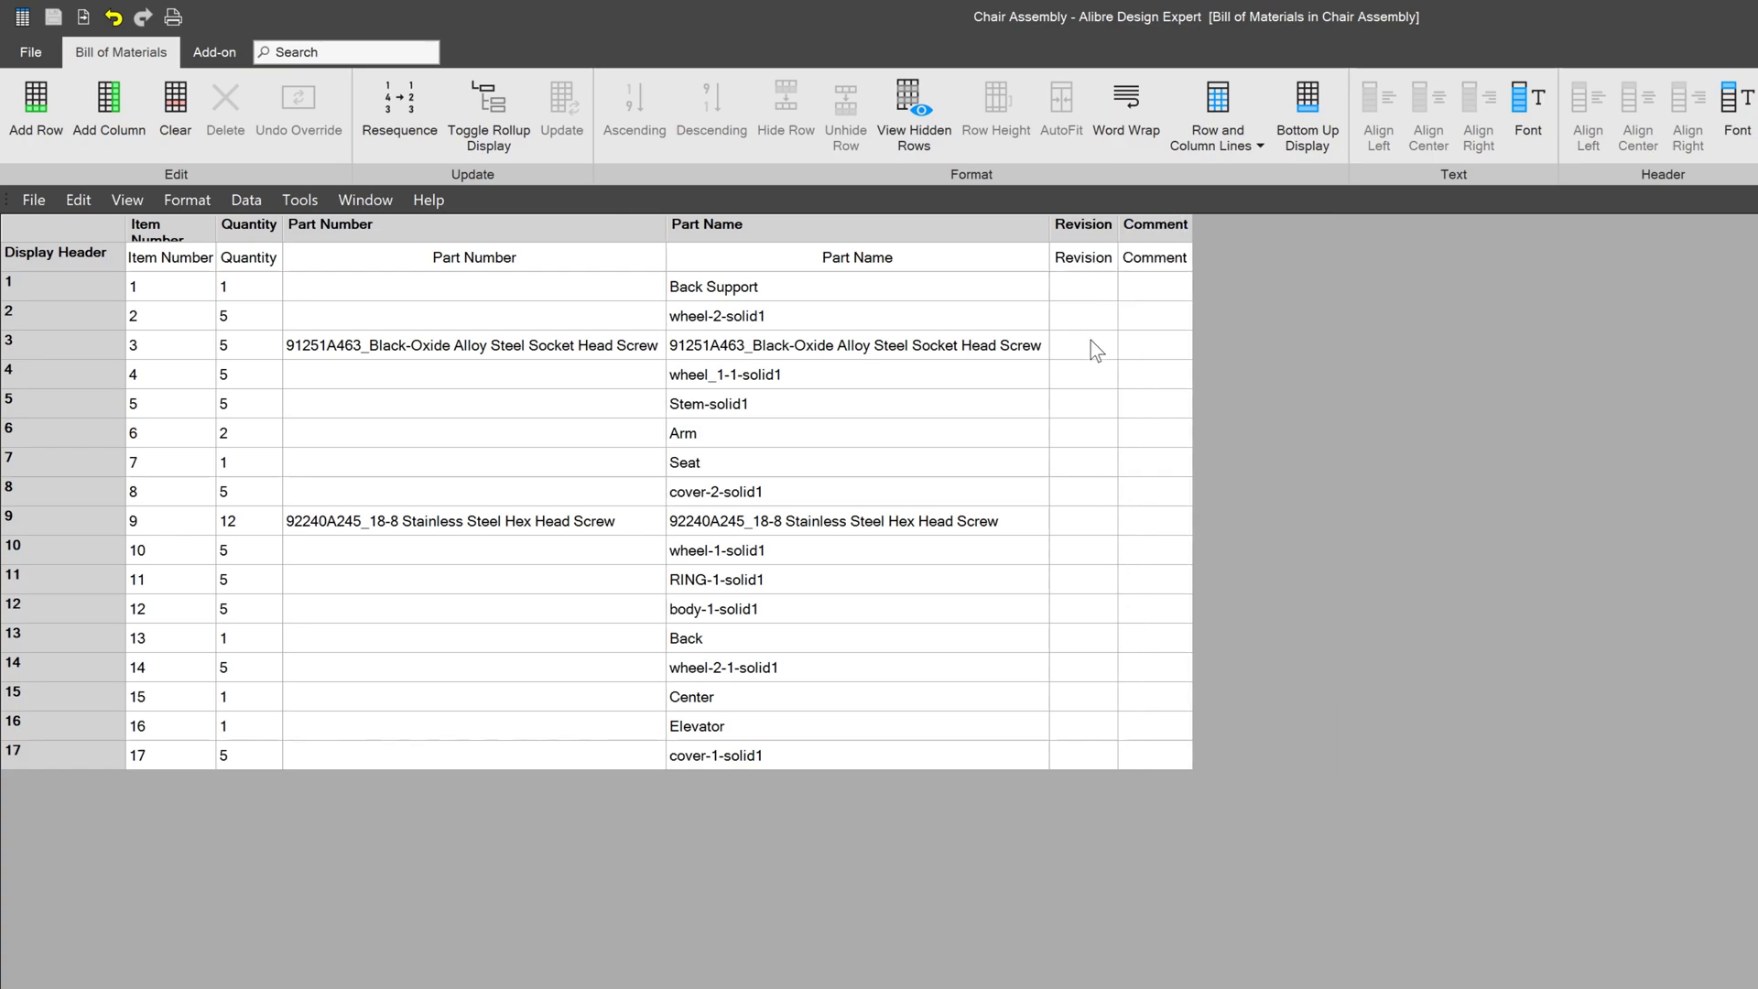
# Delete the Revision and Comment columns from the bill of materials.
pyautogui.click(1086, 230)
pyautogui.rightClick(1086, 231)
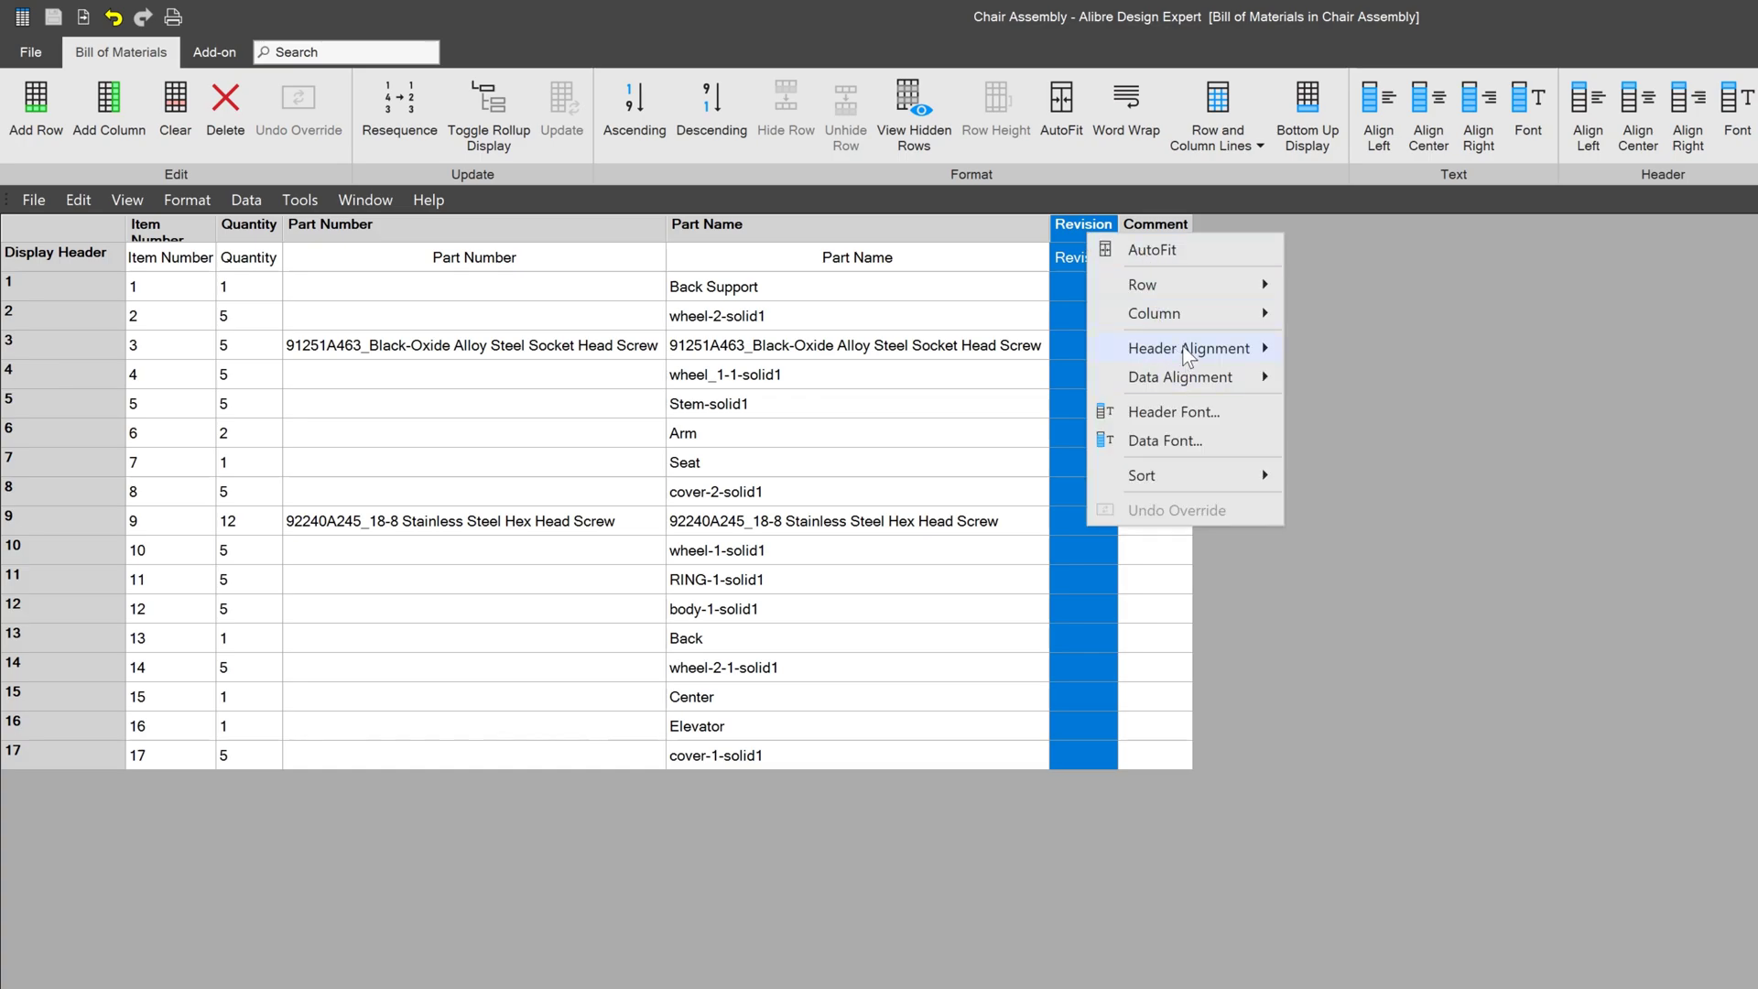
pyautogui.moveTo(1214, 311)
pyautogui.click(1354, 345)
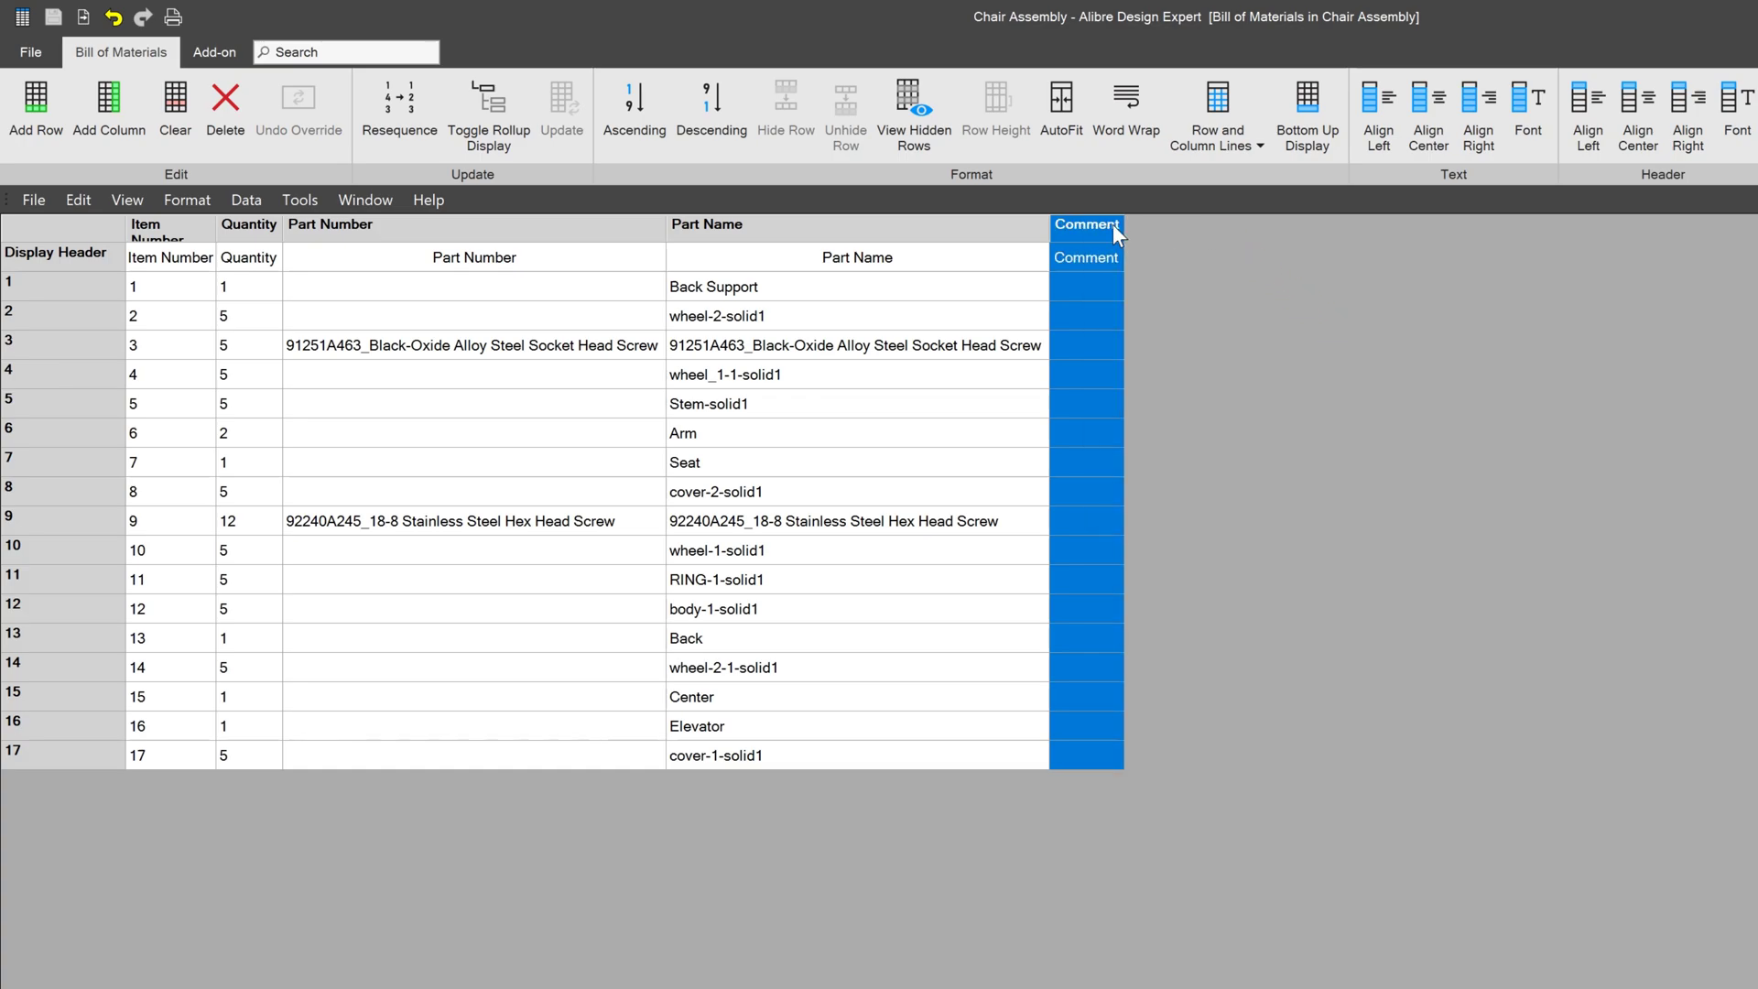
pyautogui.rightClick(1116, 230)
pyautogui.click(1383, 328)
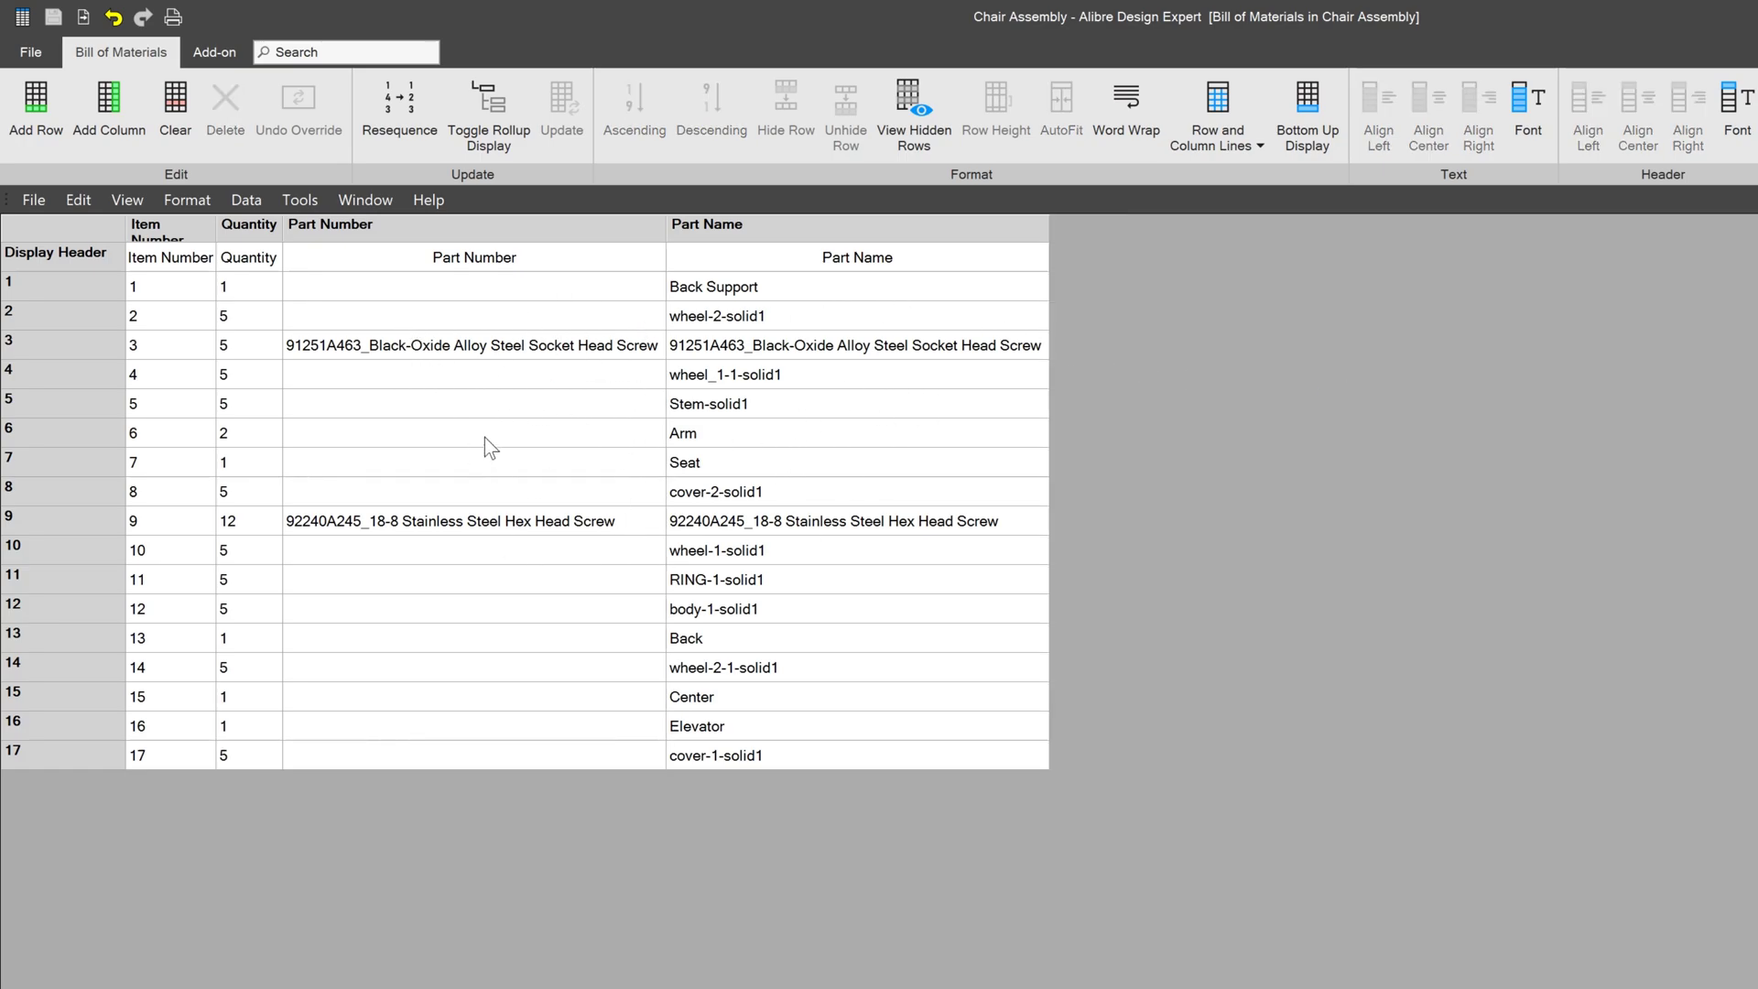
# Shorten item 3's part number to 91251A463 and its part name to Socket Head Screw, then close the bill of materials editor.
pyautogui.click(463, 347)
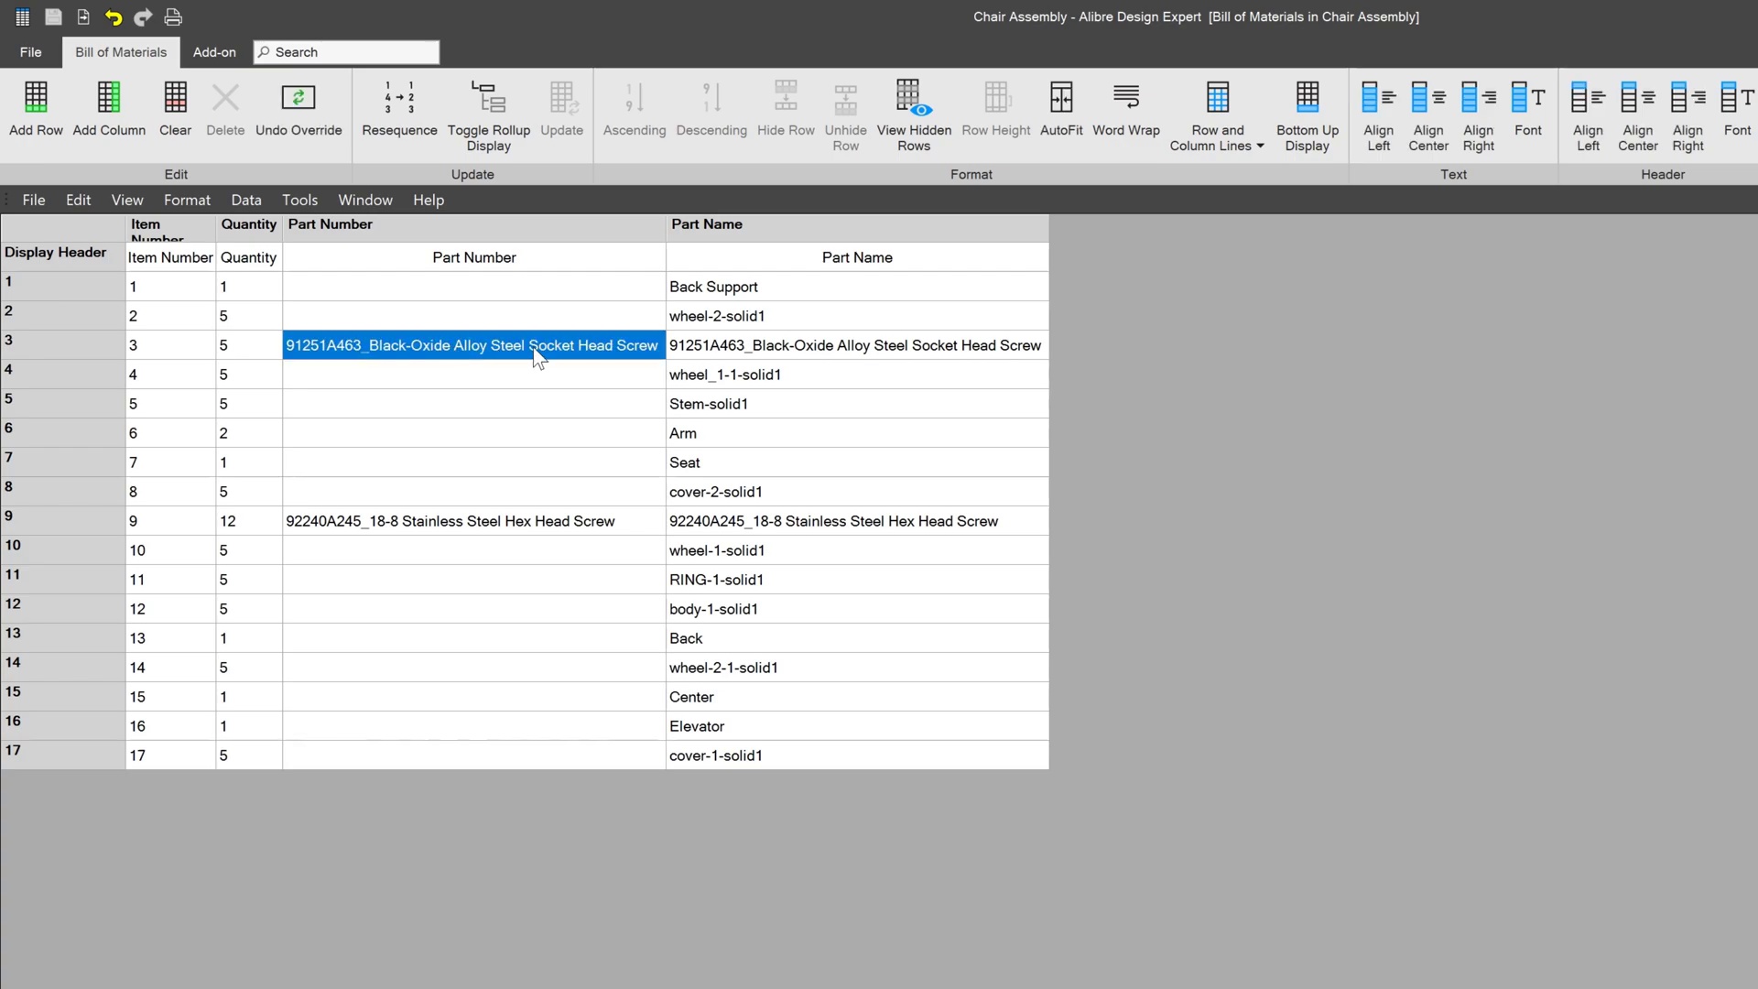
pyautogui.click(422, 346)
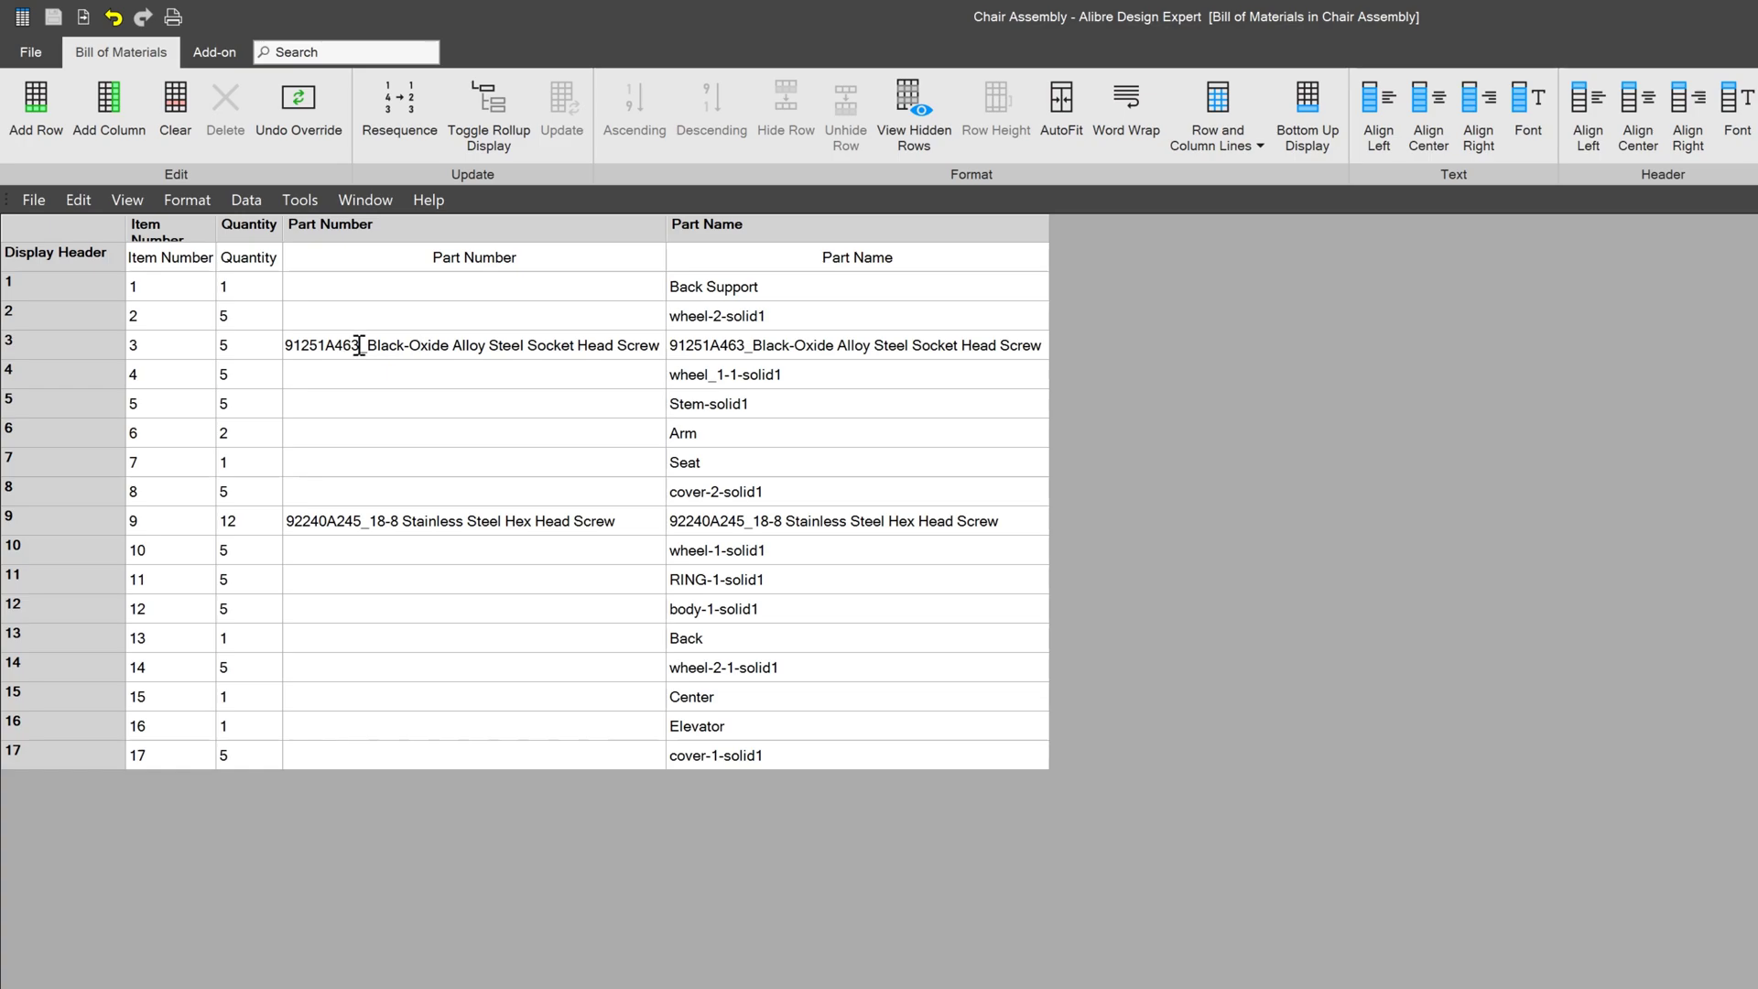
pyautogui.moveTo(360, 345); pyautogui.dragTo(744, 363)
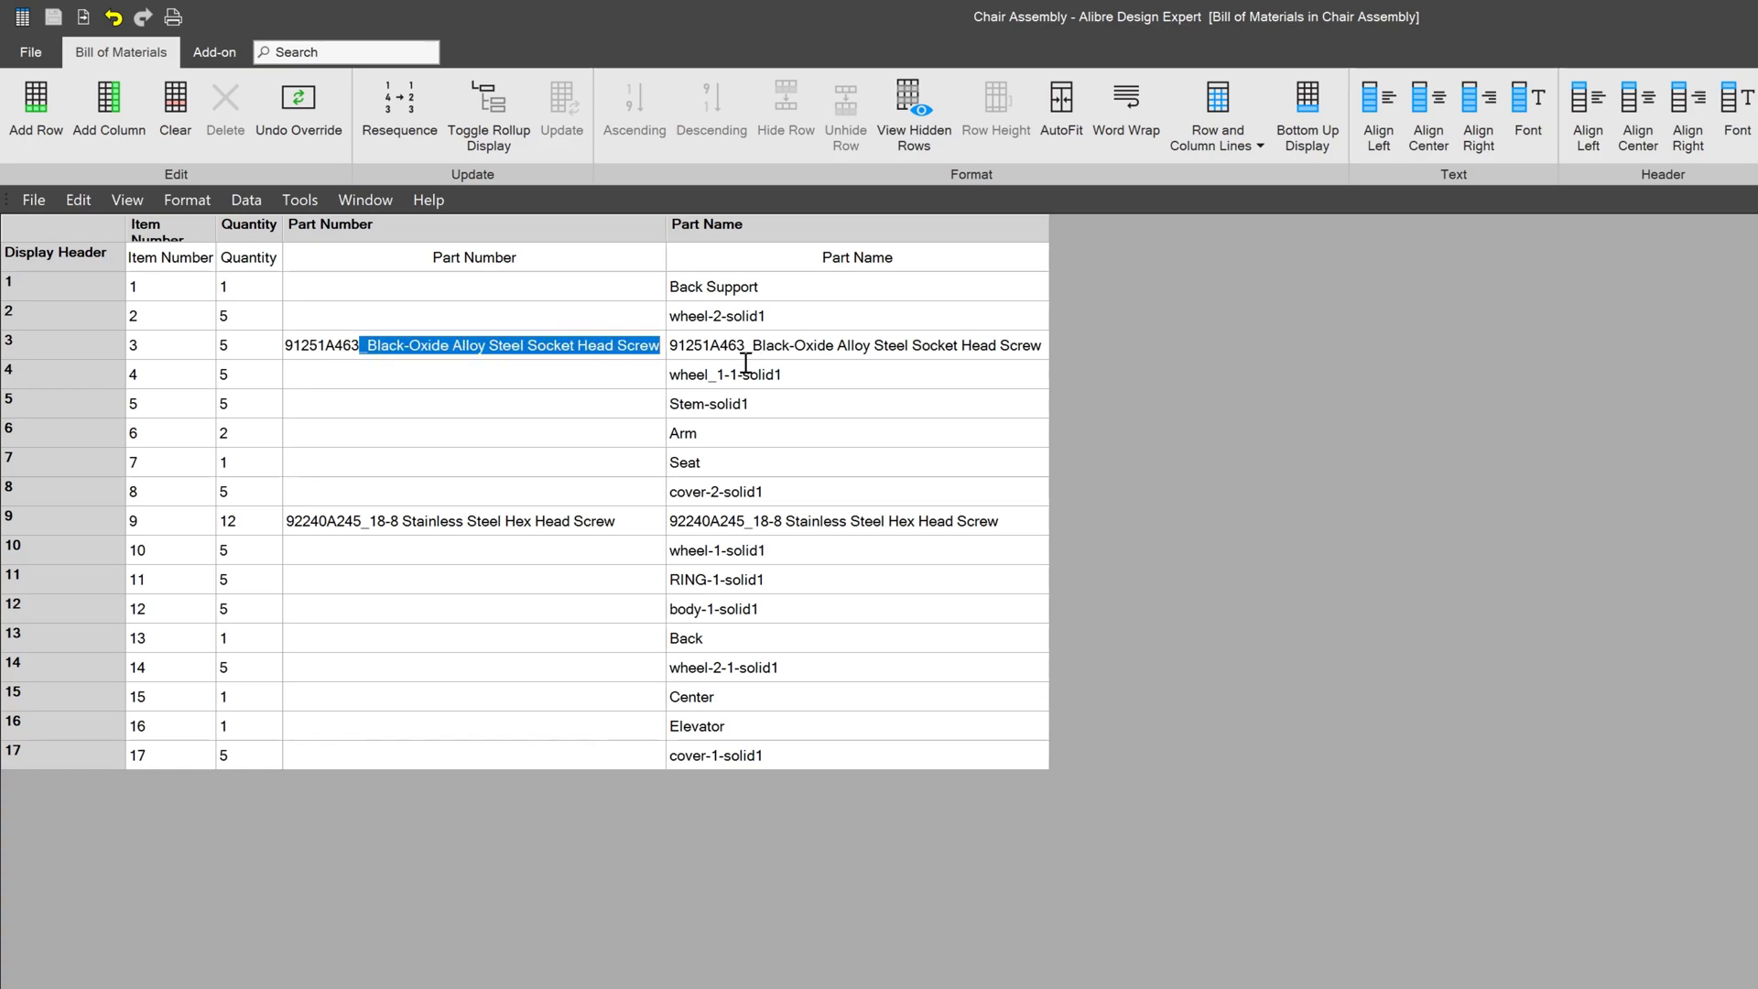
pyautogui.press('Delete')
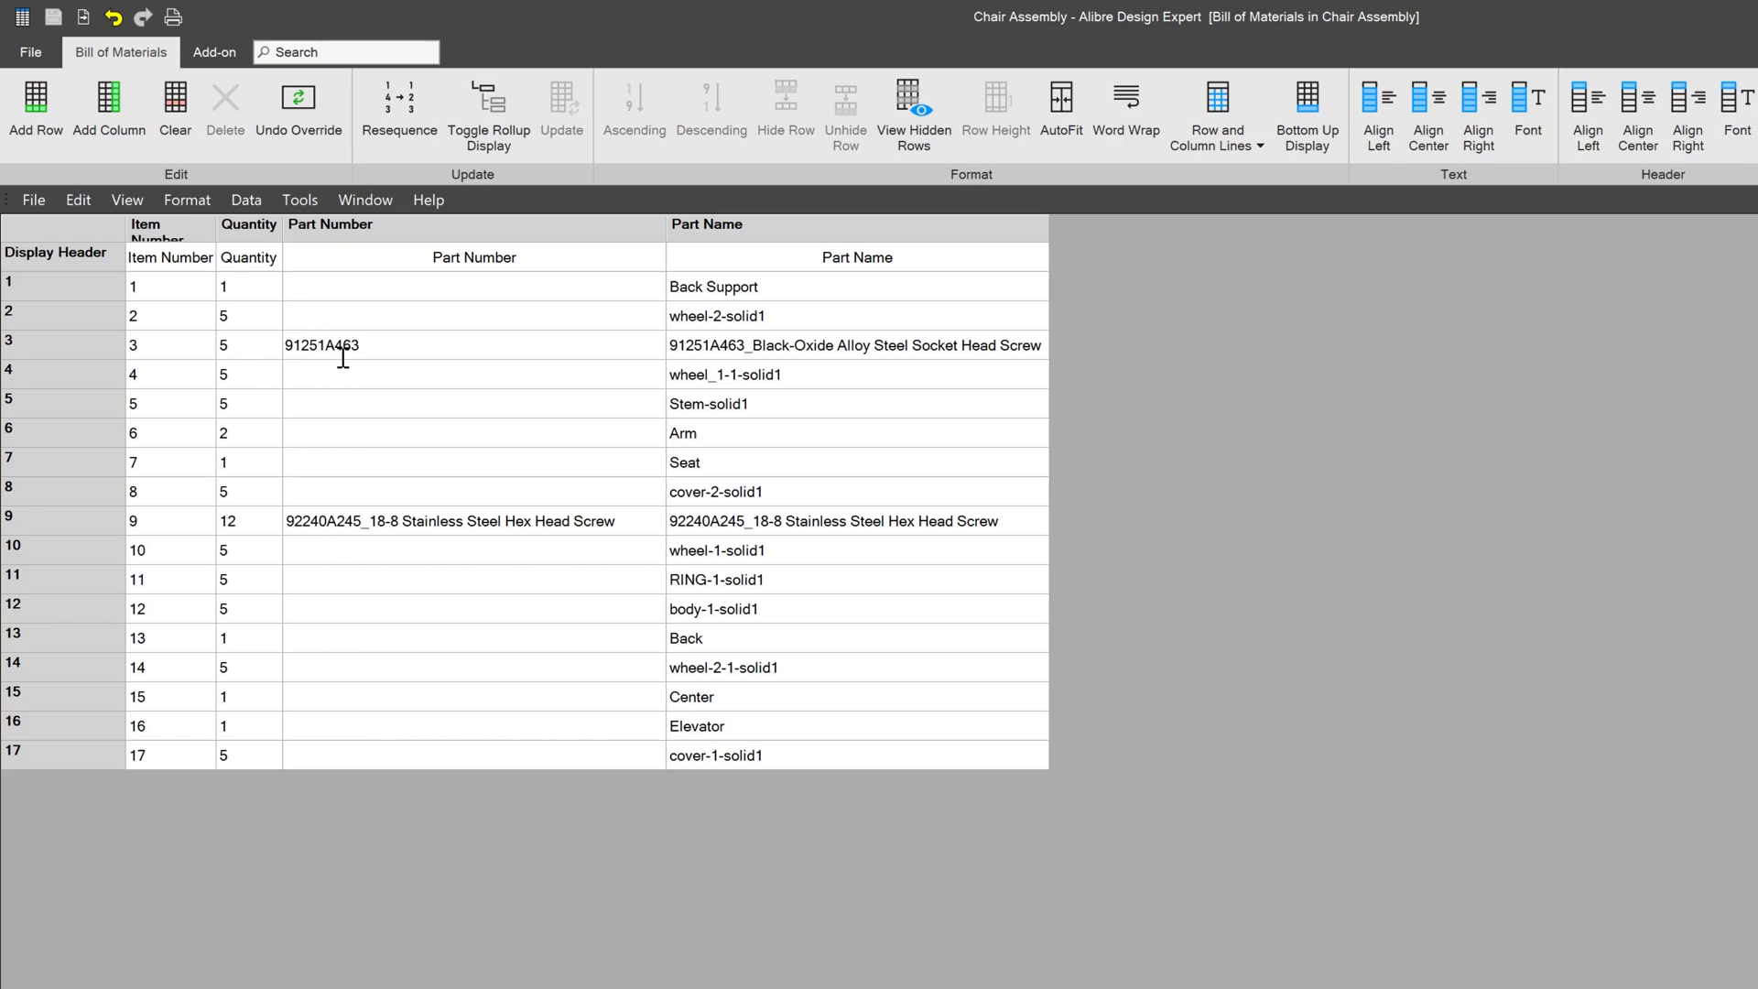
pyautogui.click(852, 348)
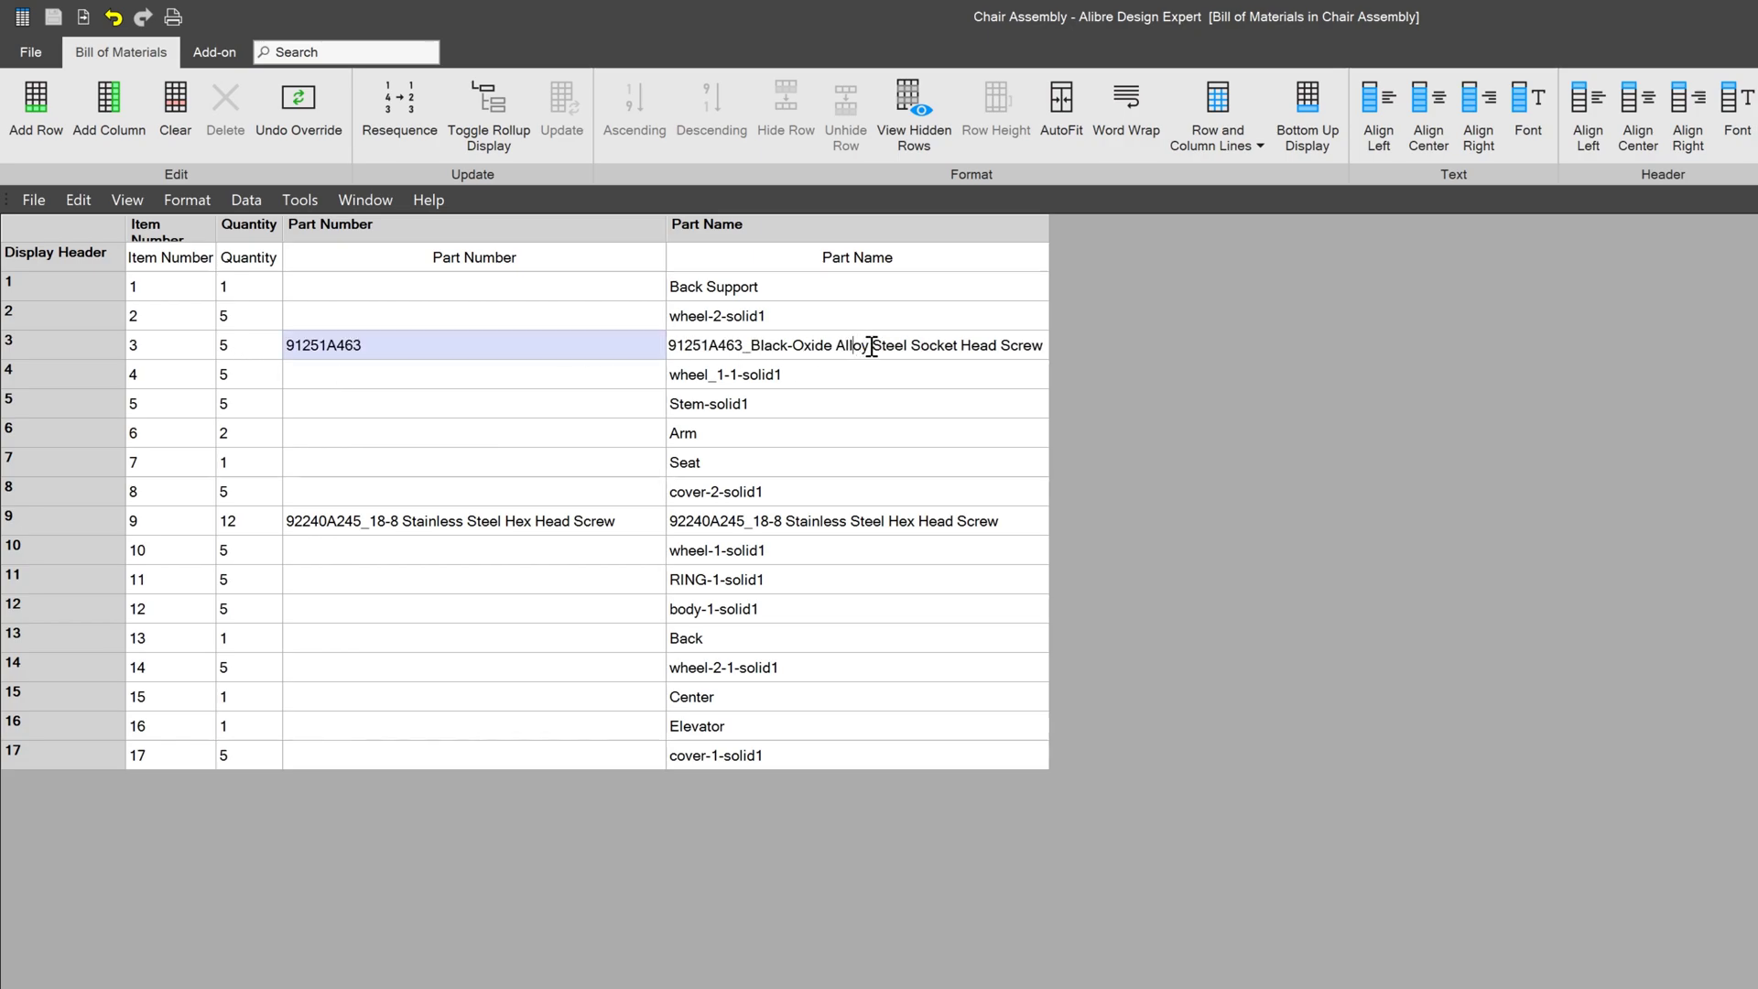
pyautogui.moveTo(914, 346); pyautogui.dragTo(613, 349)
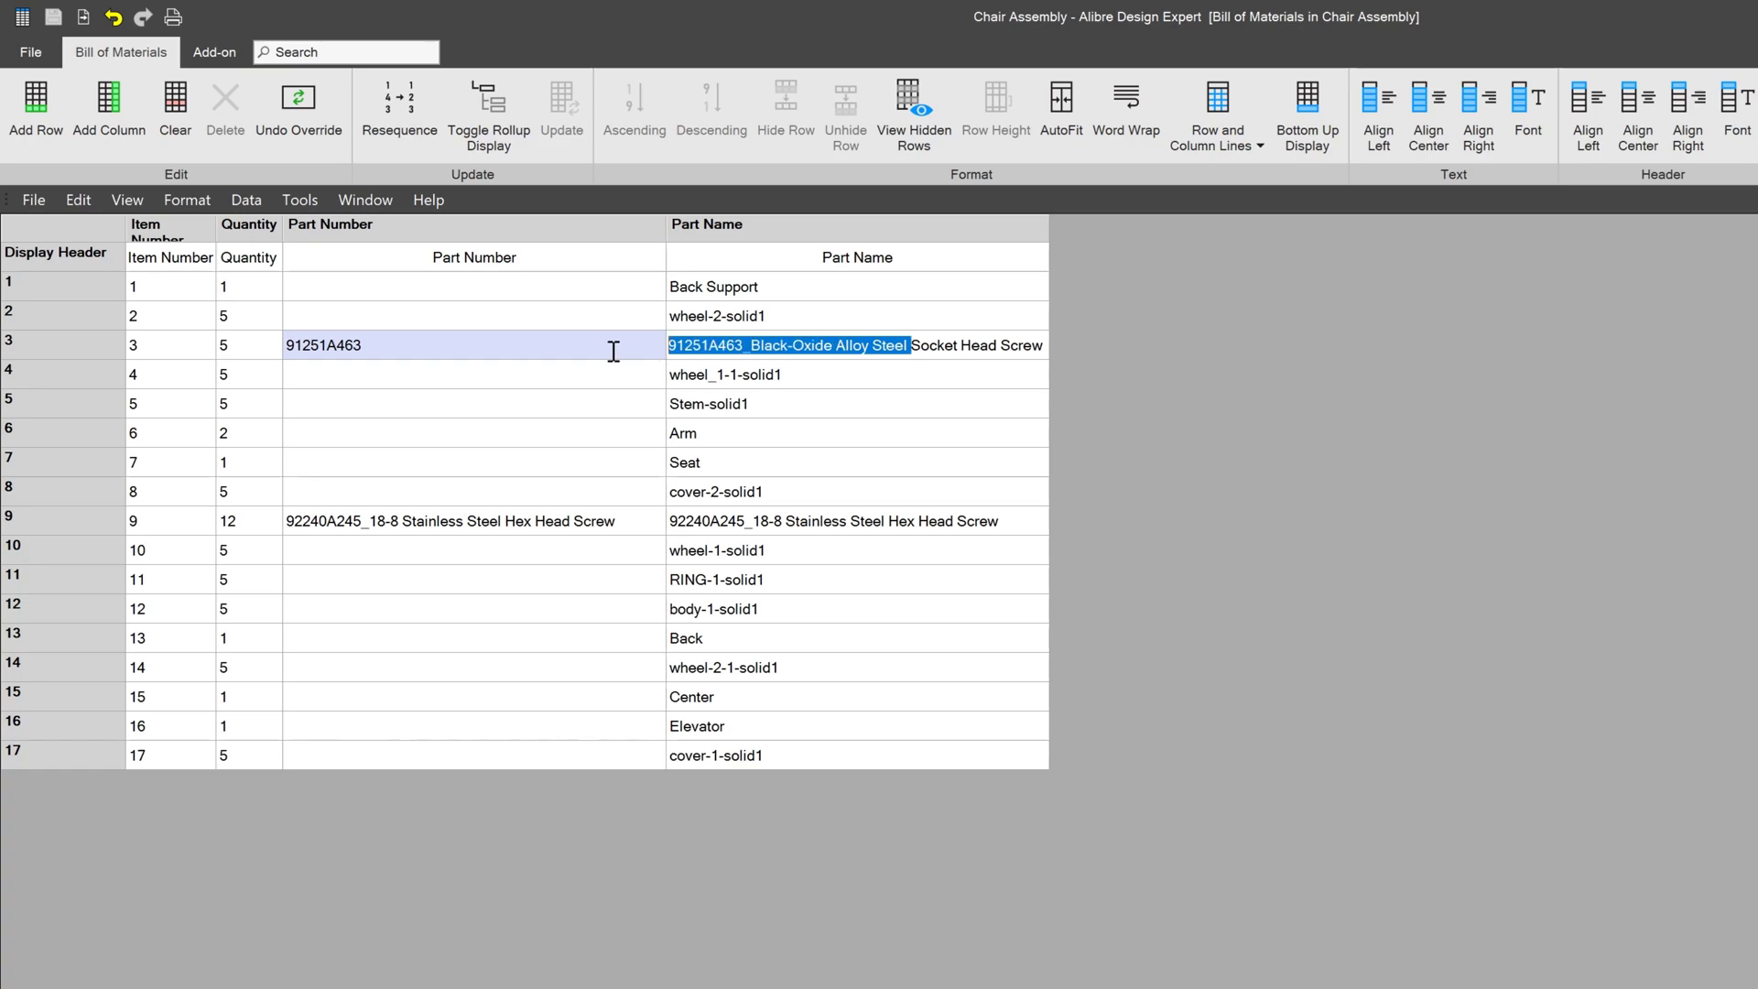
pyautogui.press('Delete')
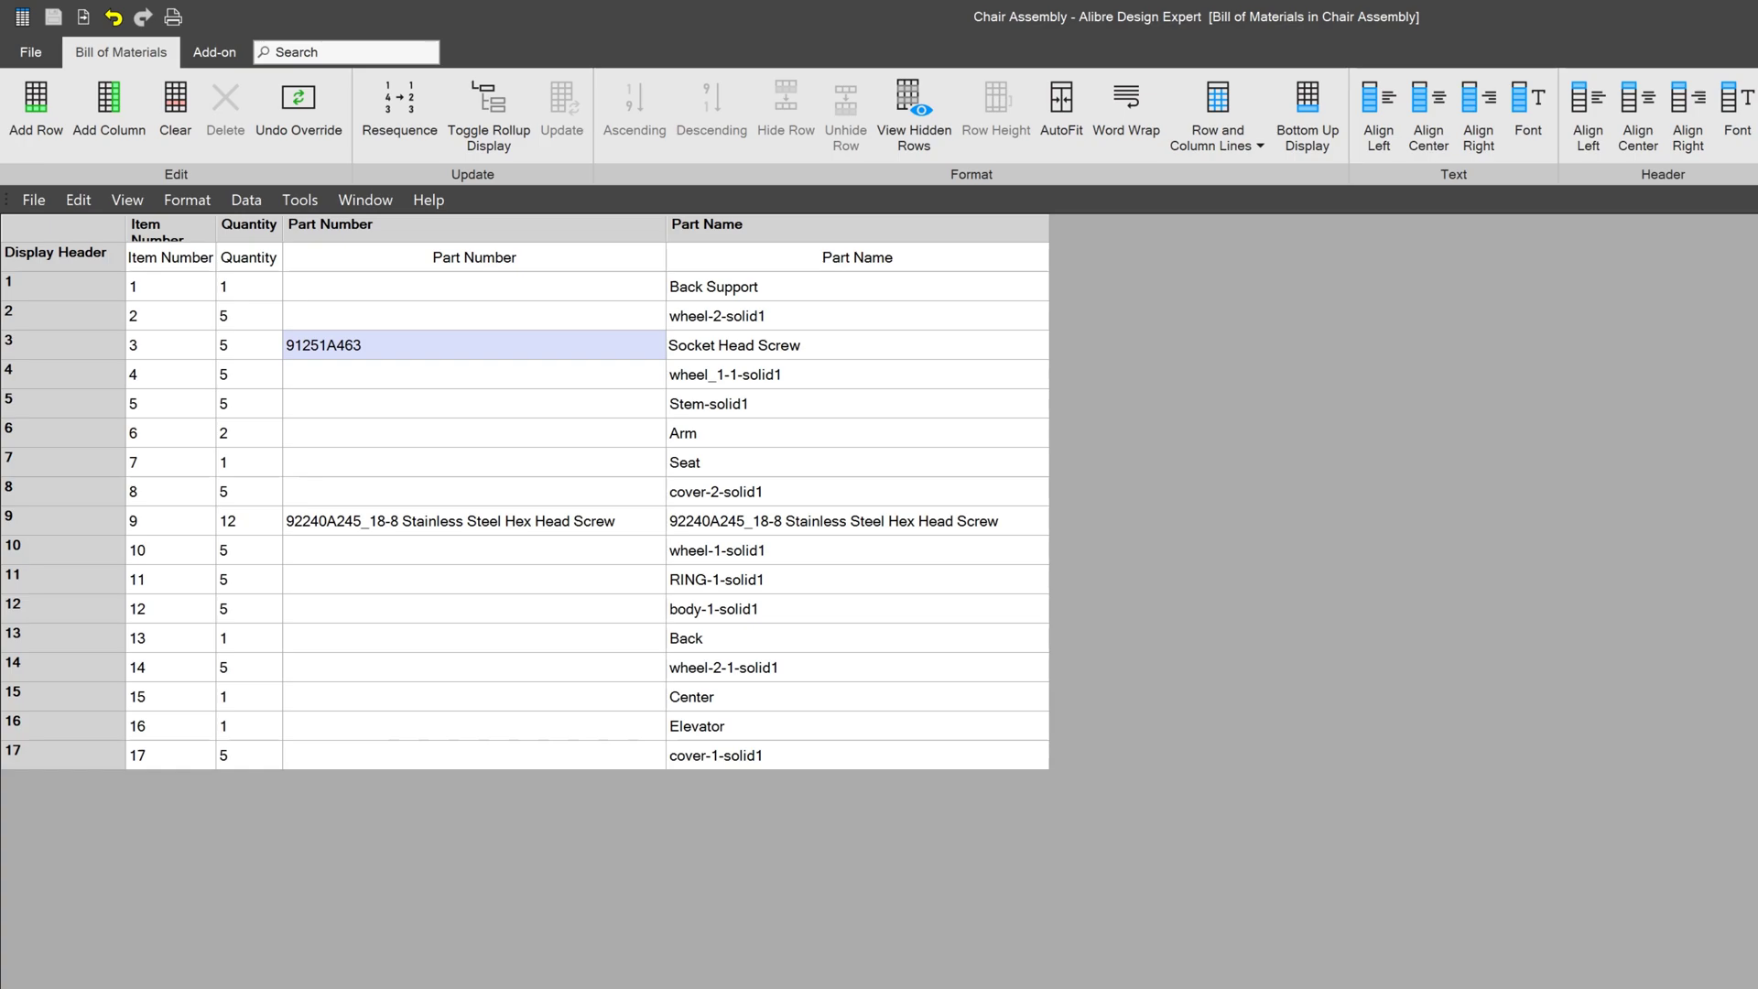
pyautogui.hotkey('alt', 'F4')
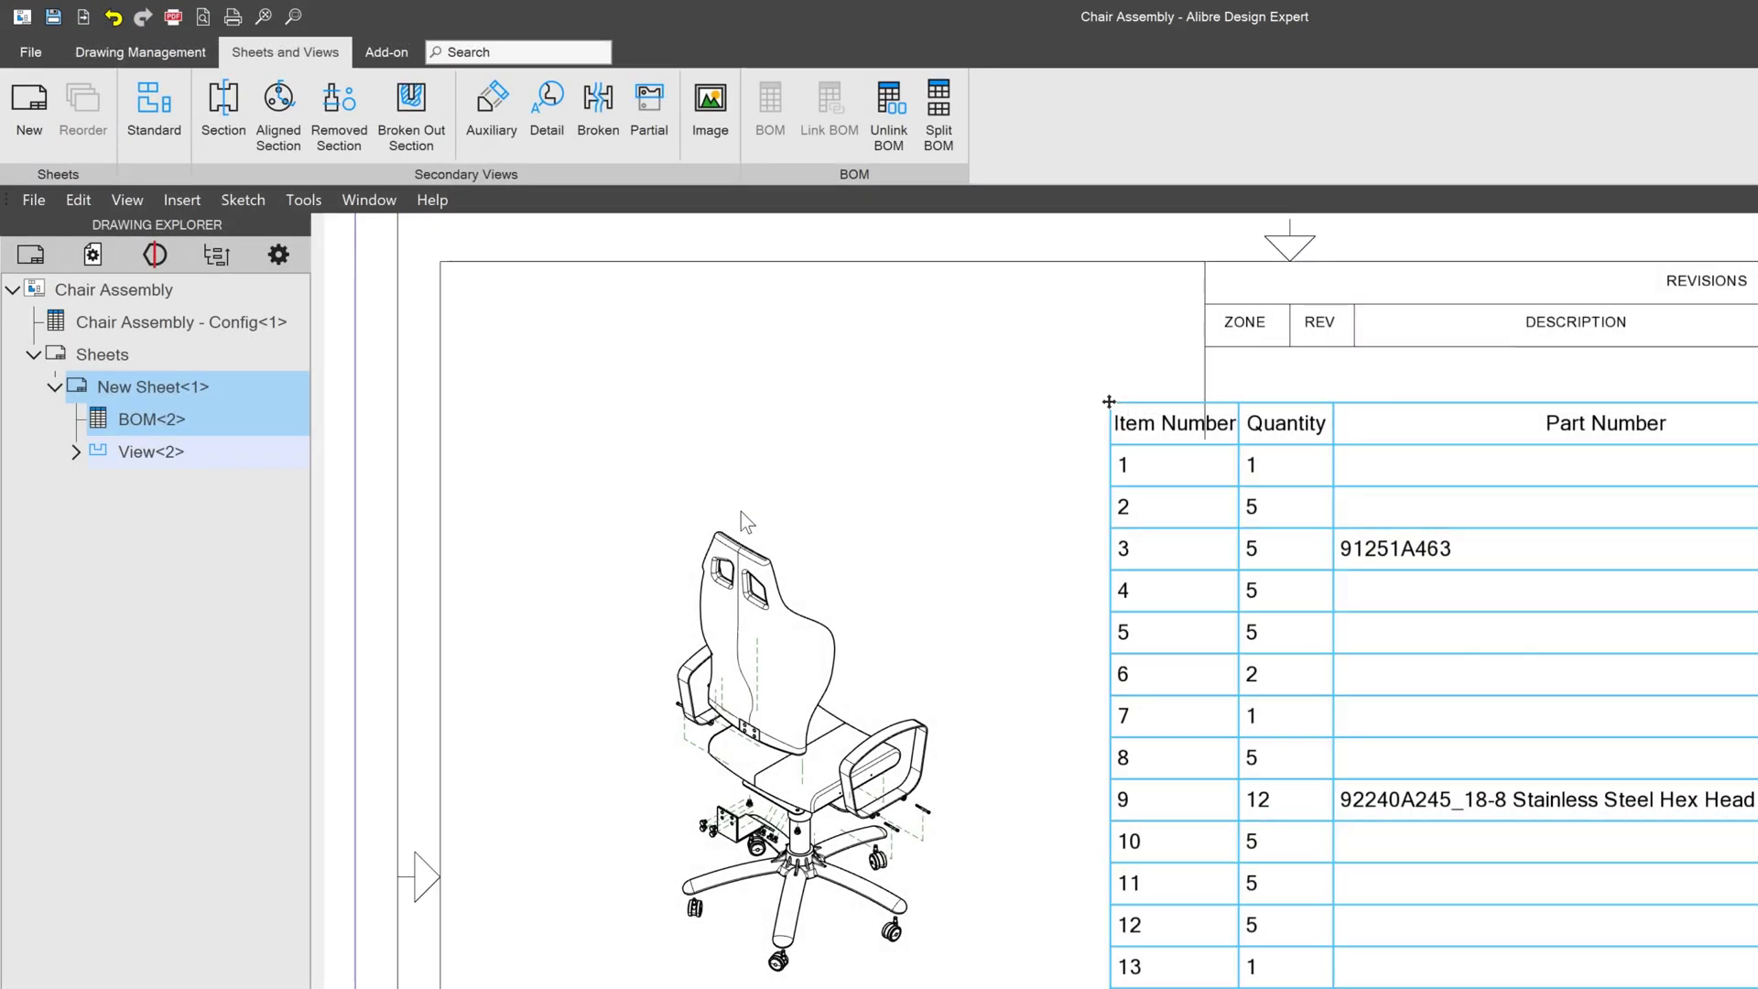
# Open the chair assembly's 3D model for editing from the bill of materials table on the drawing.
pyautogui.scroll(-3, 806, 518)
pyautogui.scroll(2, 1117, 559)
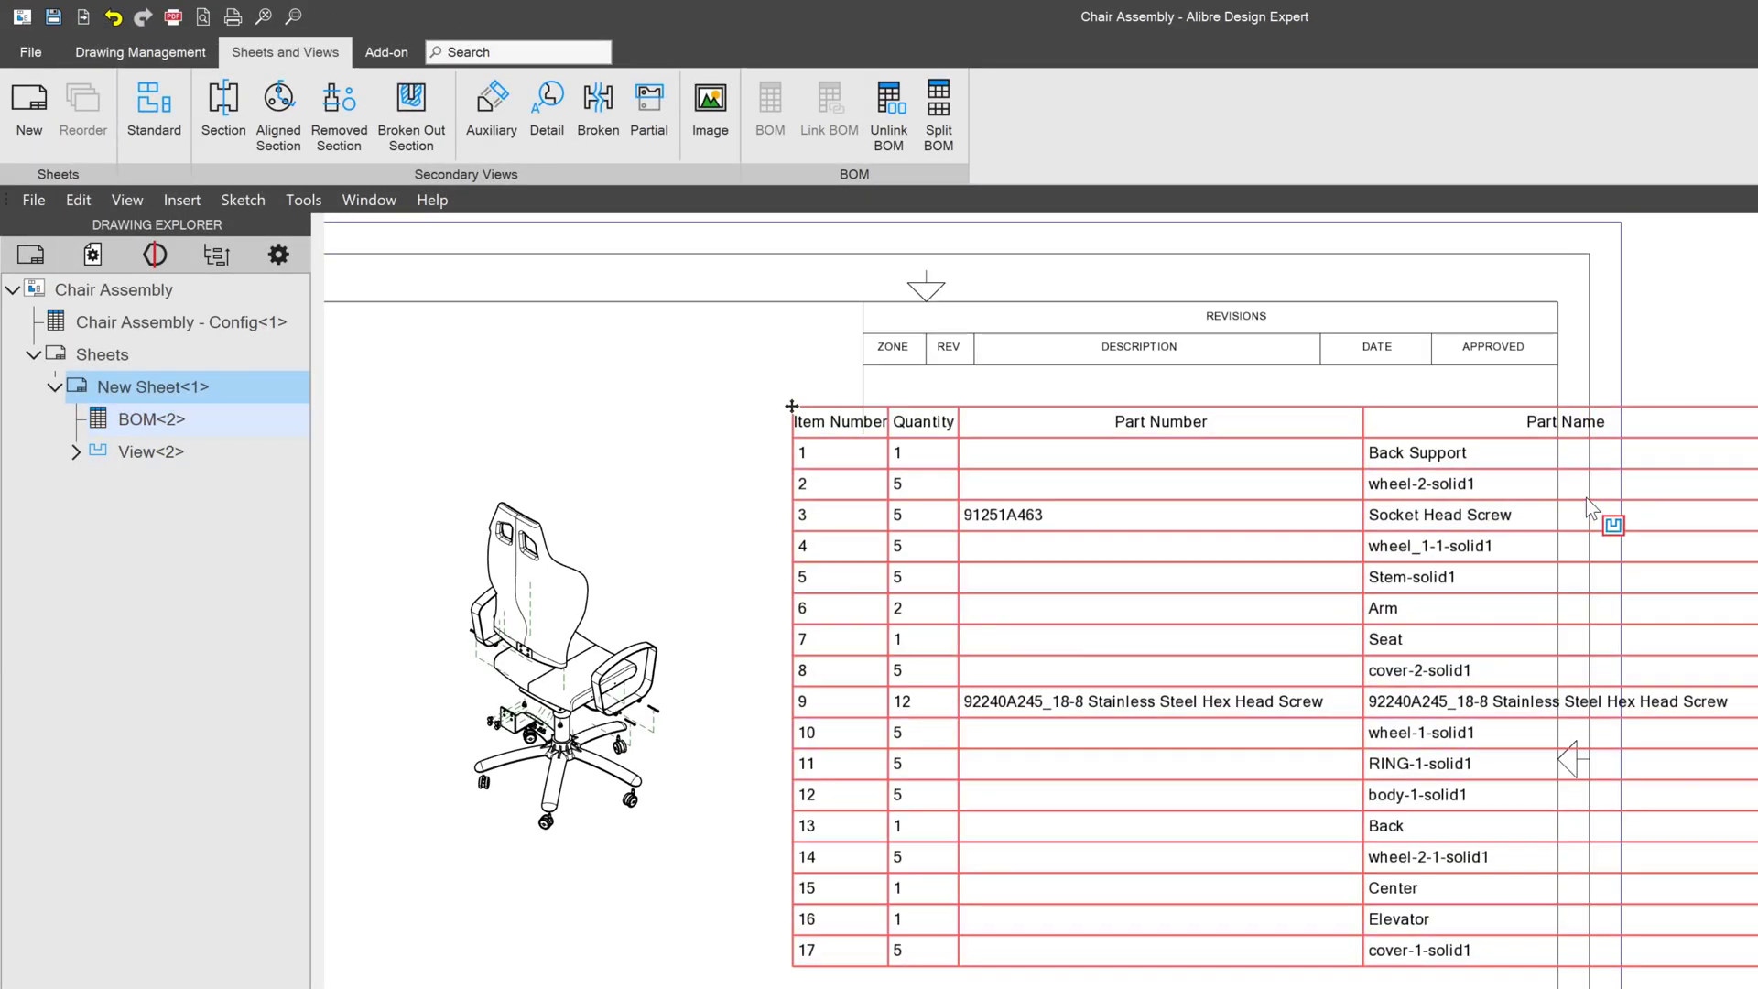
pyautogui.click(1149, 511)
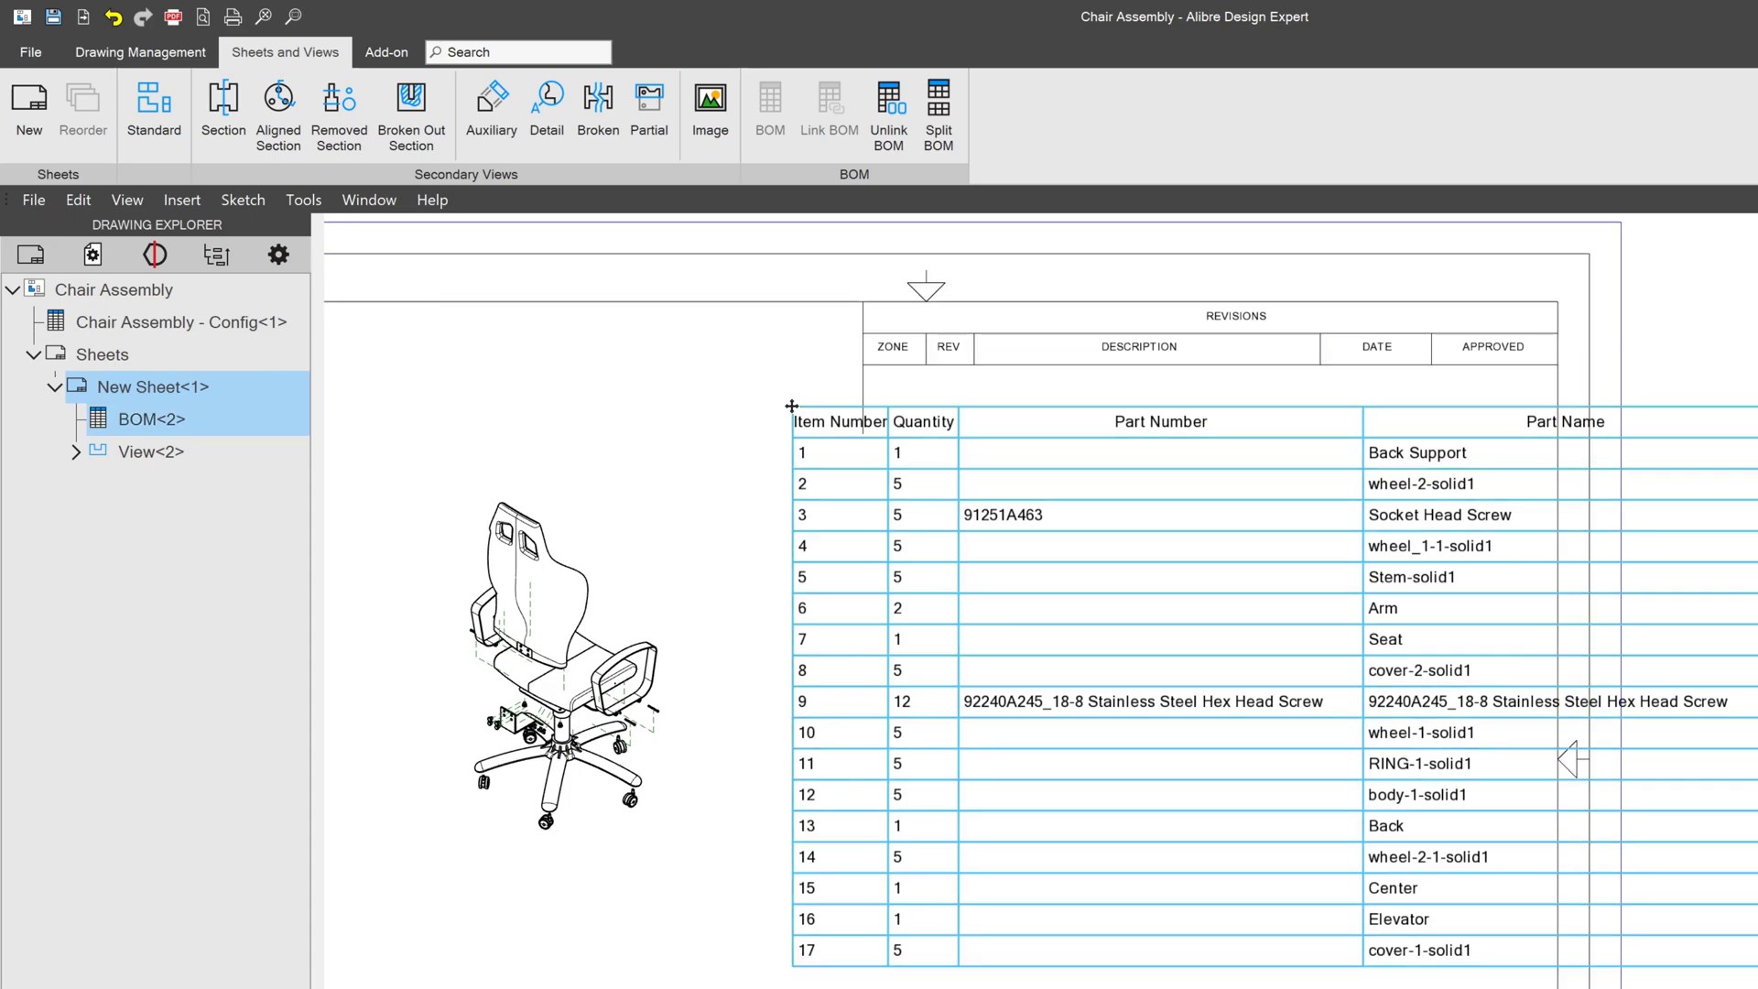
pyautogui.click(1030, 511)
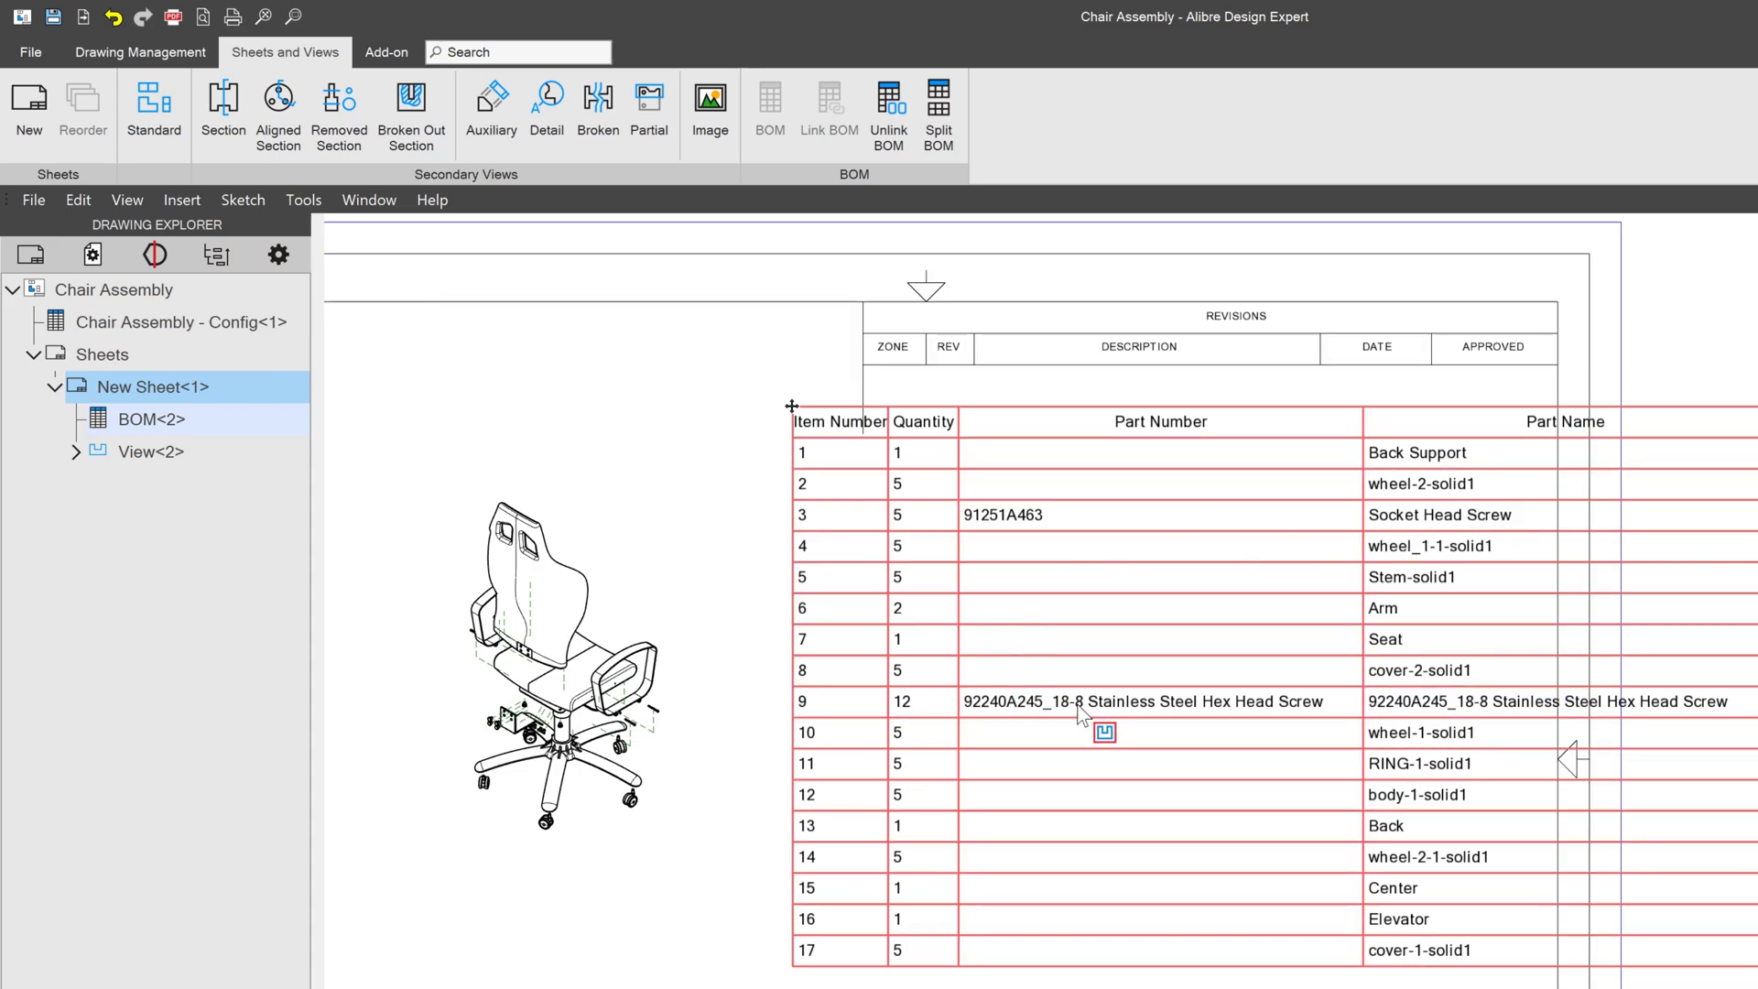
pyautogui.rightClick(1154, 707)
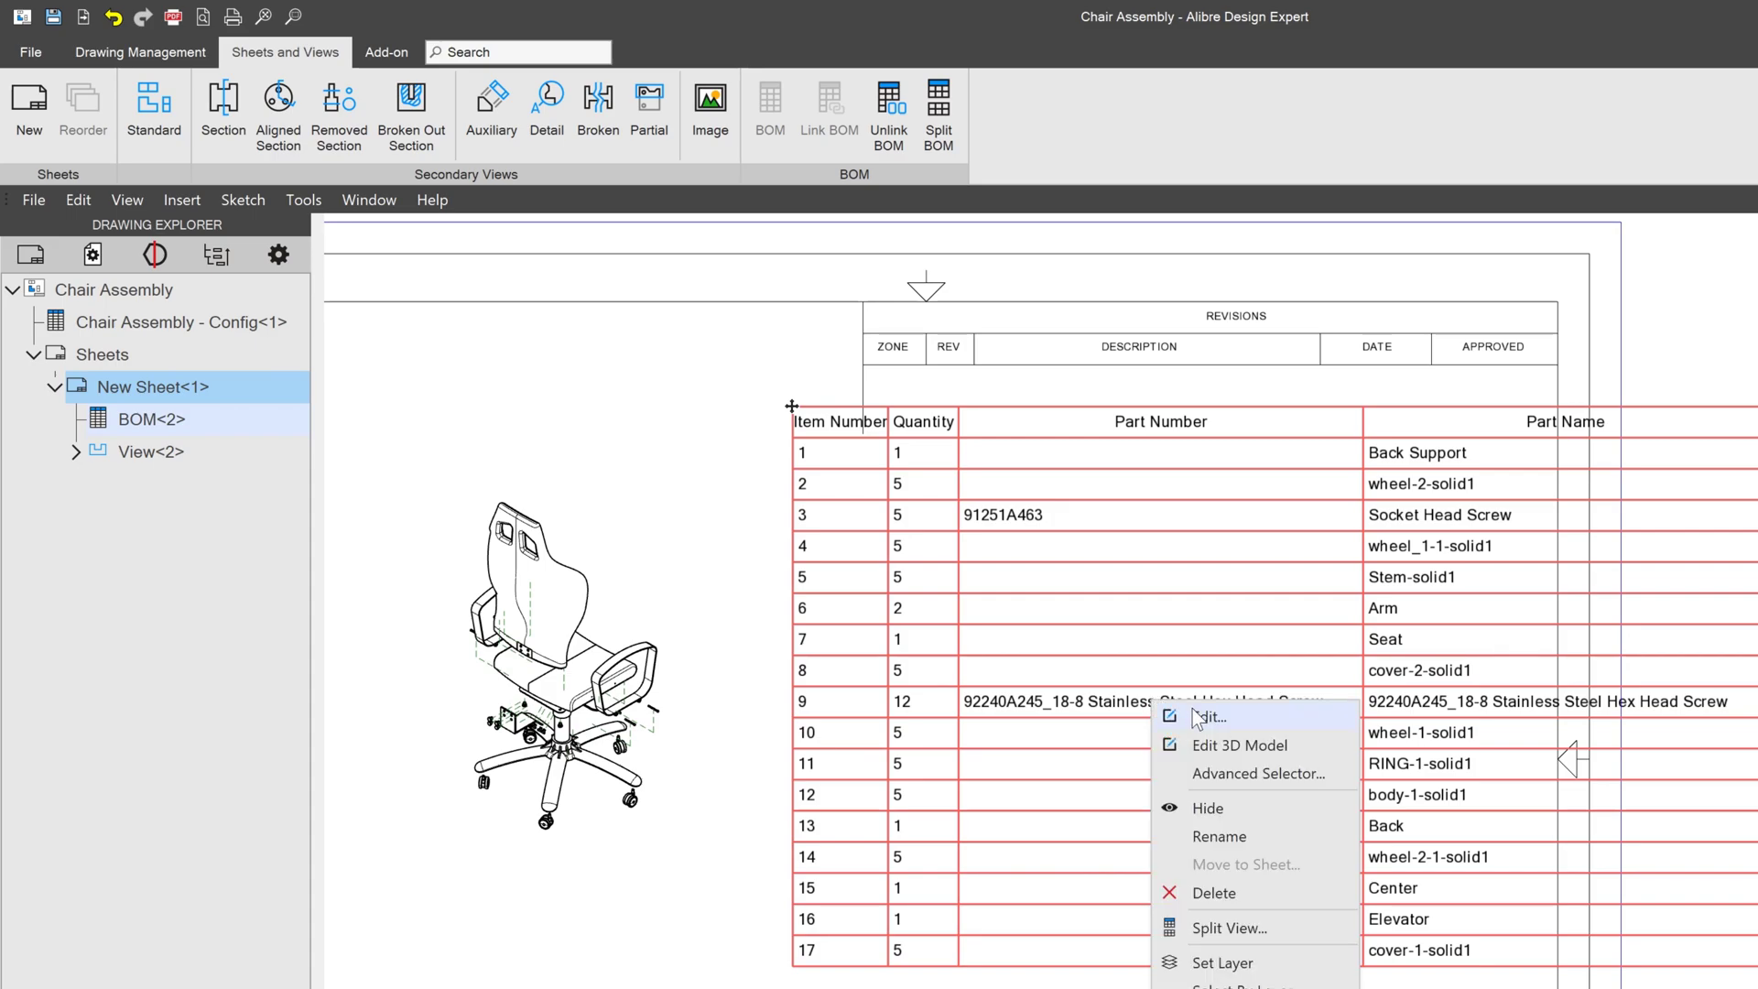
pyautogui.click(1219, 750)
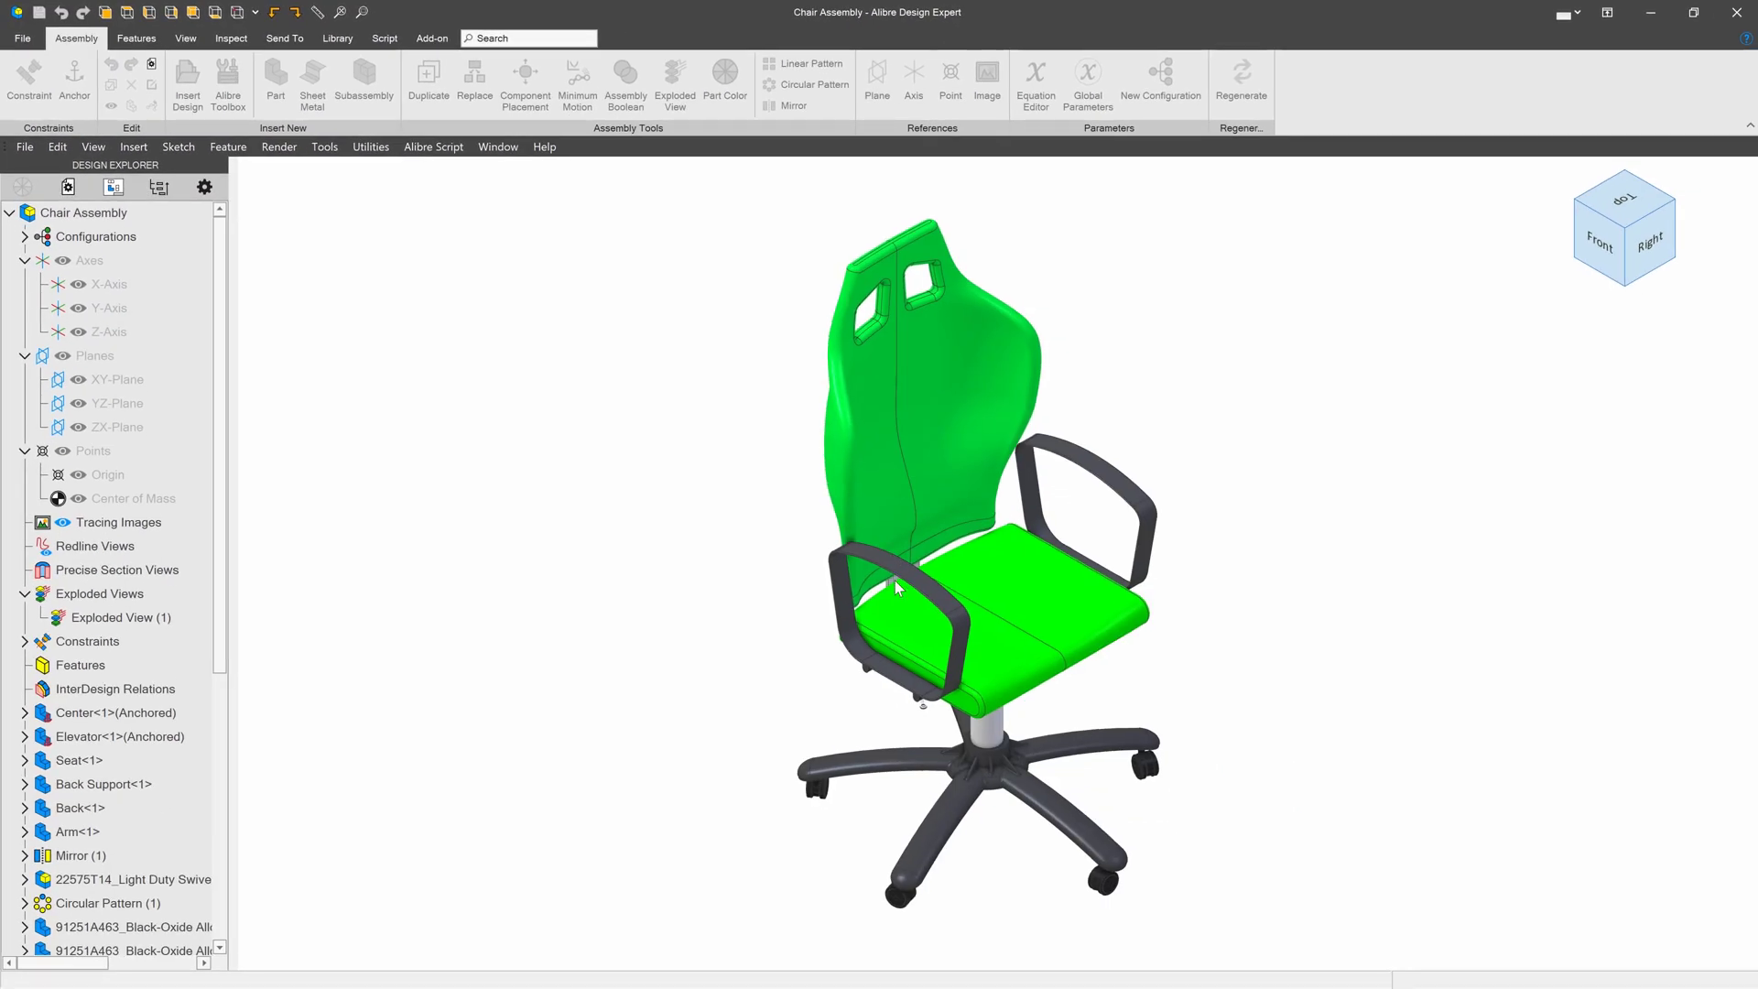
# Open the first 92240A245_18-8 Stainless Steel Hex Head Screw of the assembly for editing in a separate window.
pyautogui.scroll(6, 927, 731)
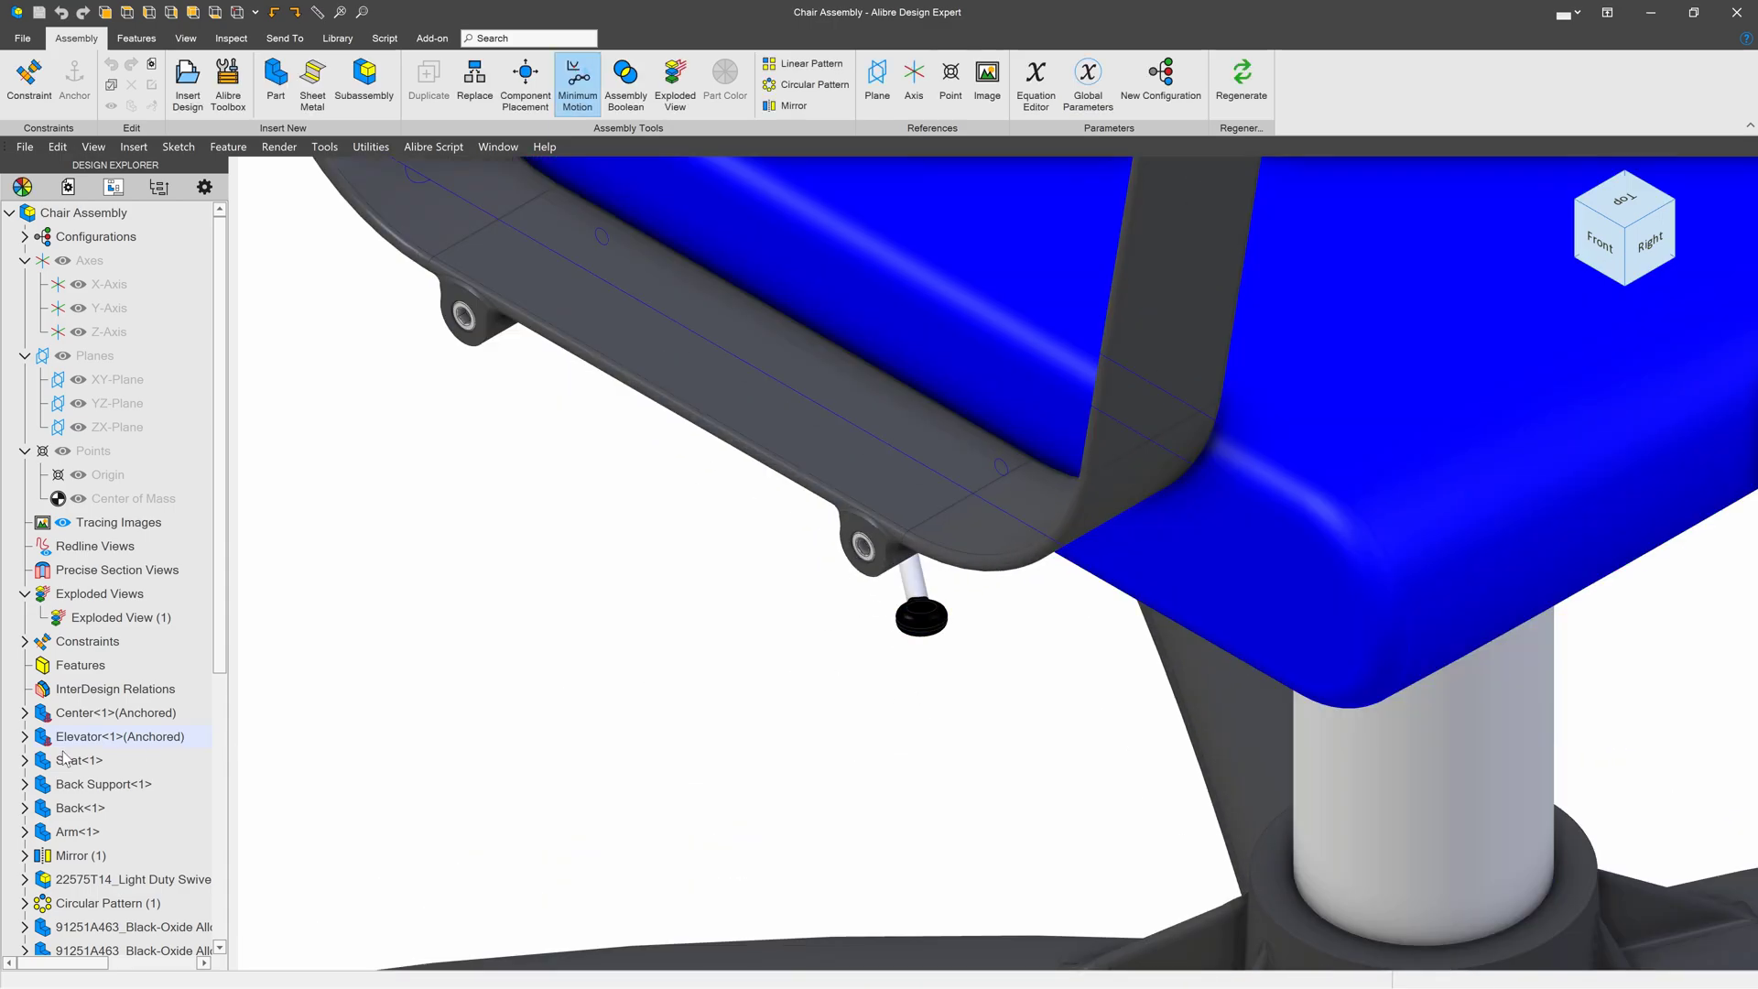
pyautogui.scroll(-6, 66, 760)
pyautogui.moveTo(236, 753); pyautogui.dragTo(371, 753)
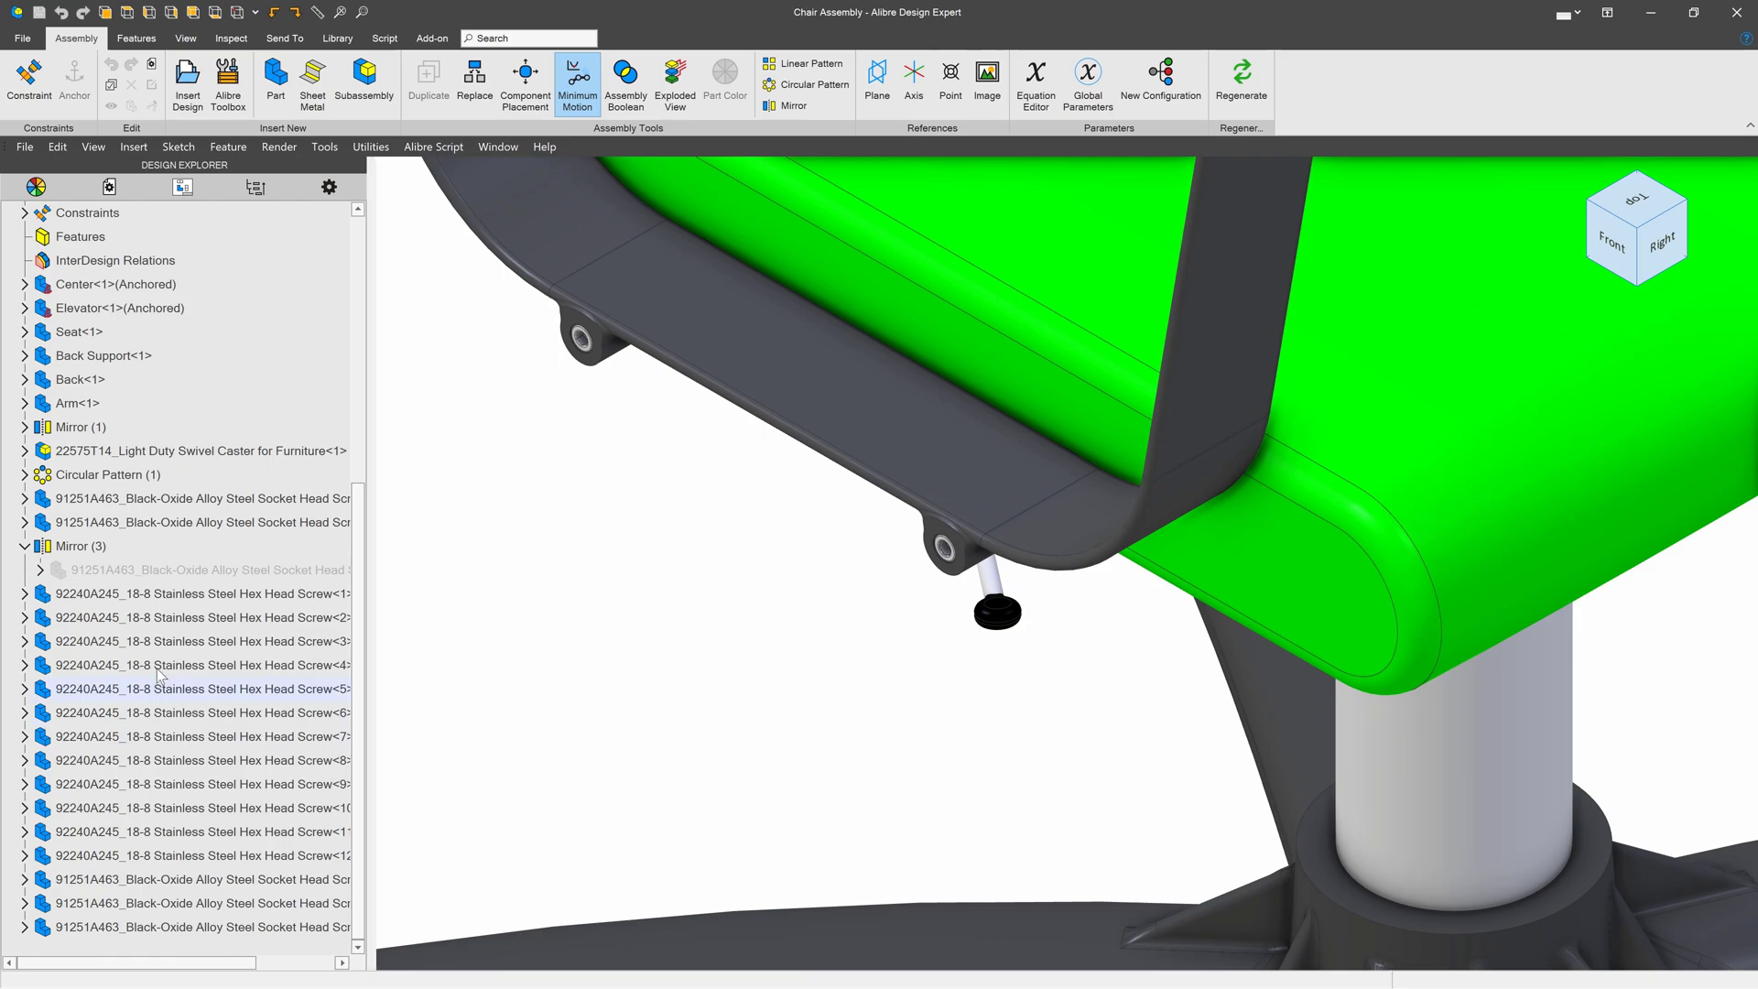
pyautogui.rightClick(84, 598)
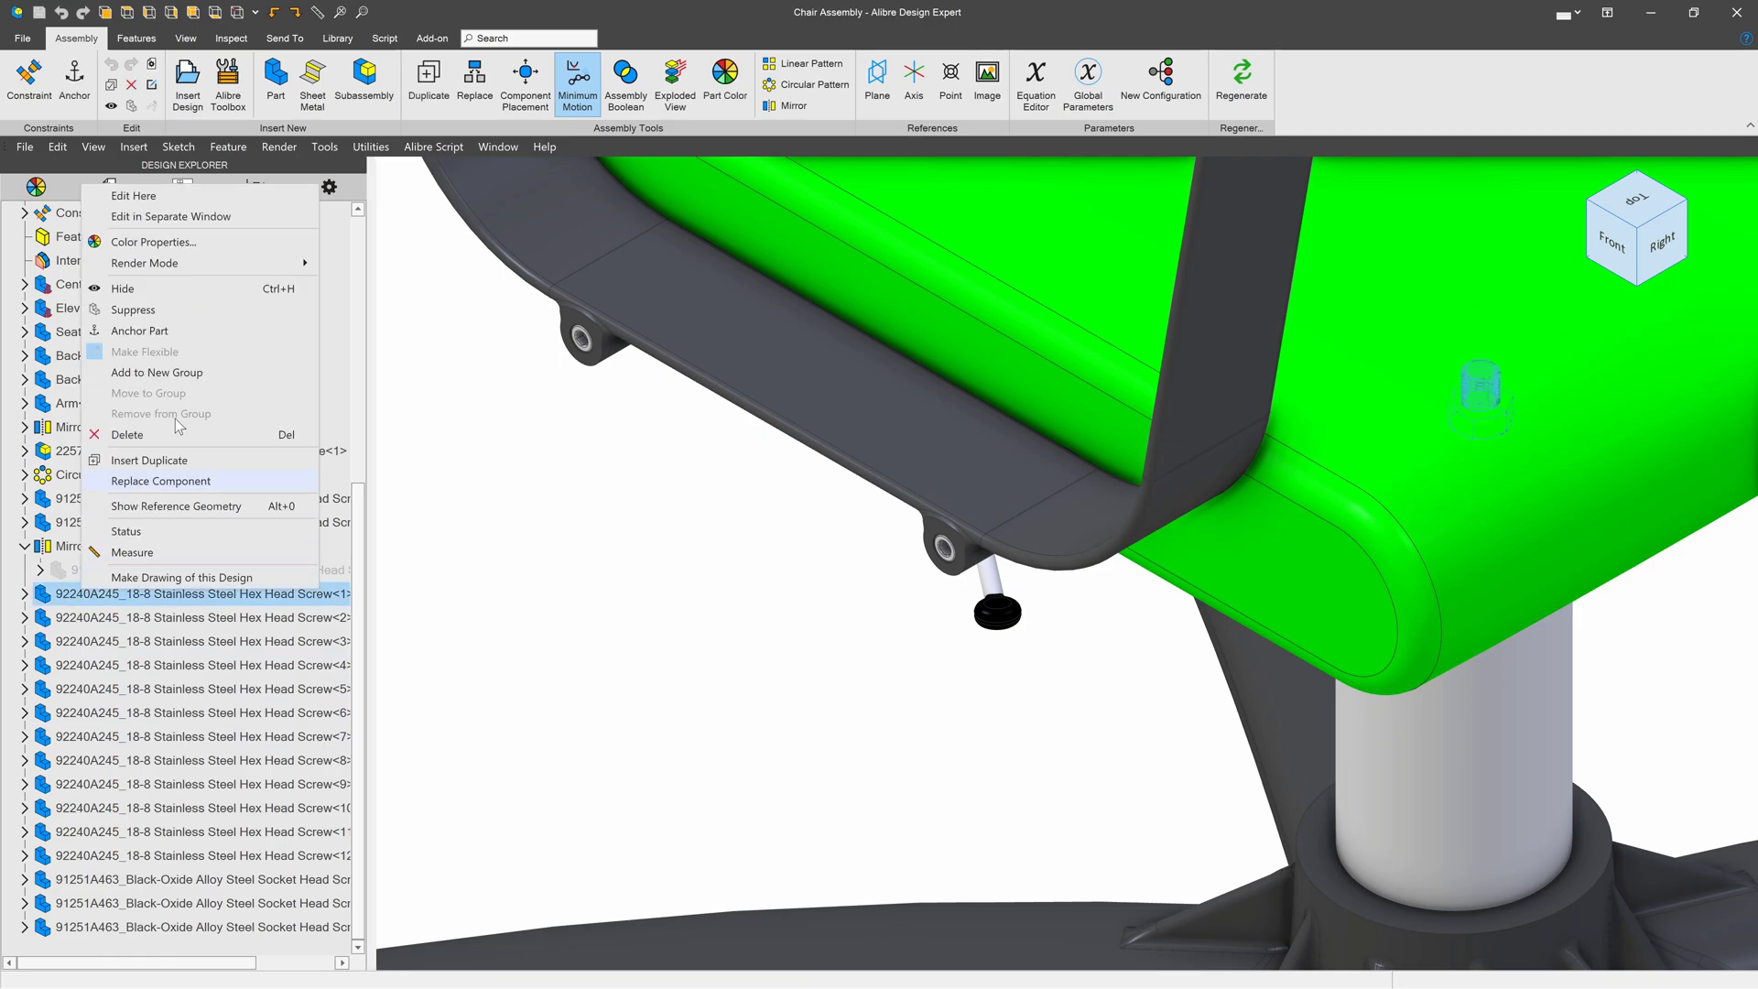
pyautogui.click(177, 218)
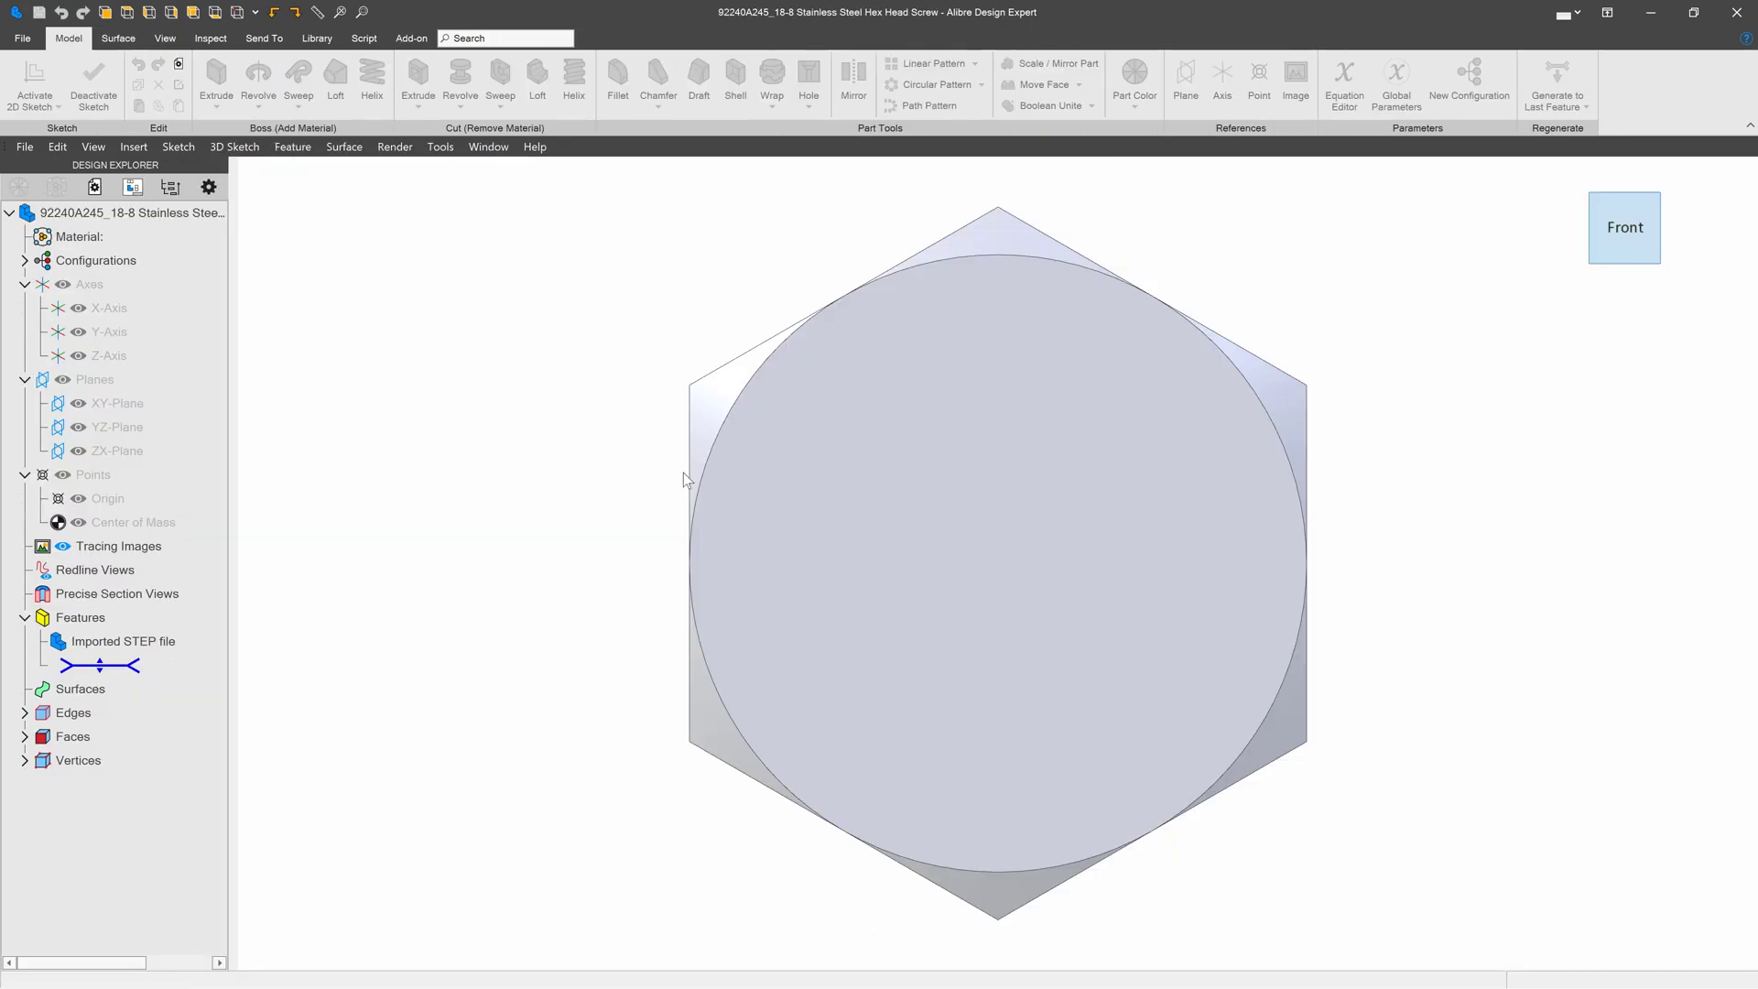
# In the hex head screw's design data, enter the description "Screw from a supplier" and shorten the part number to 92240A245.
pyautogui.moveTo(803, 533)
pyautogui.mouseDown(button='middle')
pyautogui.moveTo(757, 537)
pyautogui.moveTo(775, 533)
pyautogui.mouseUp(button='middle')
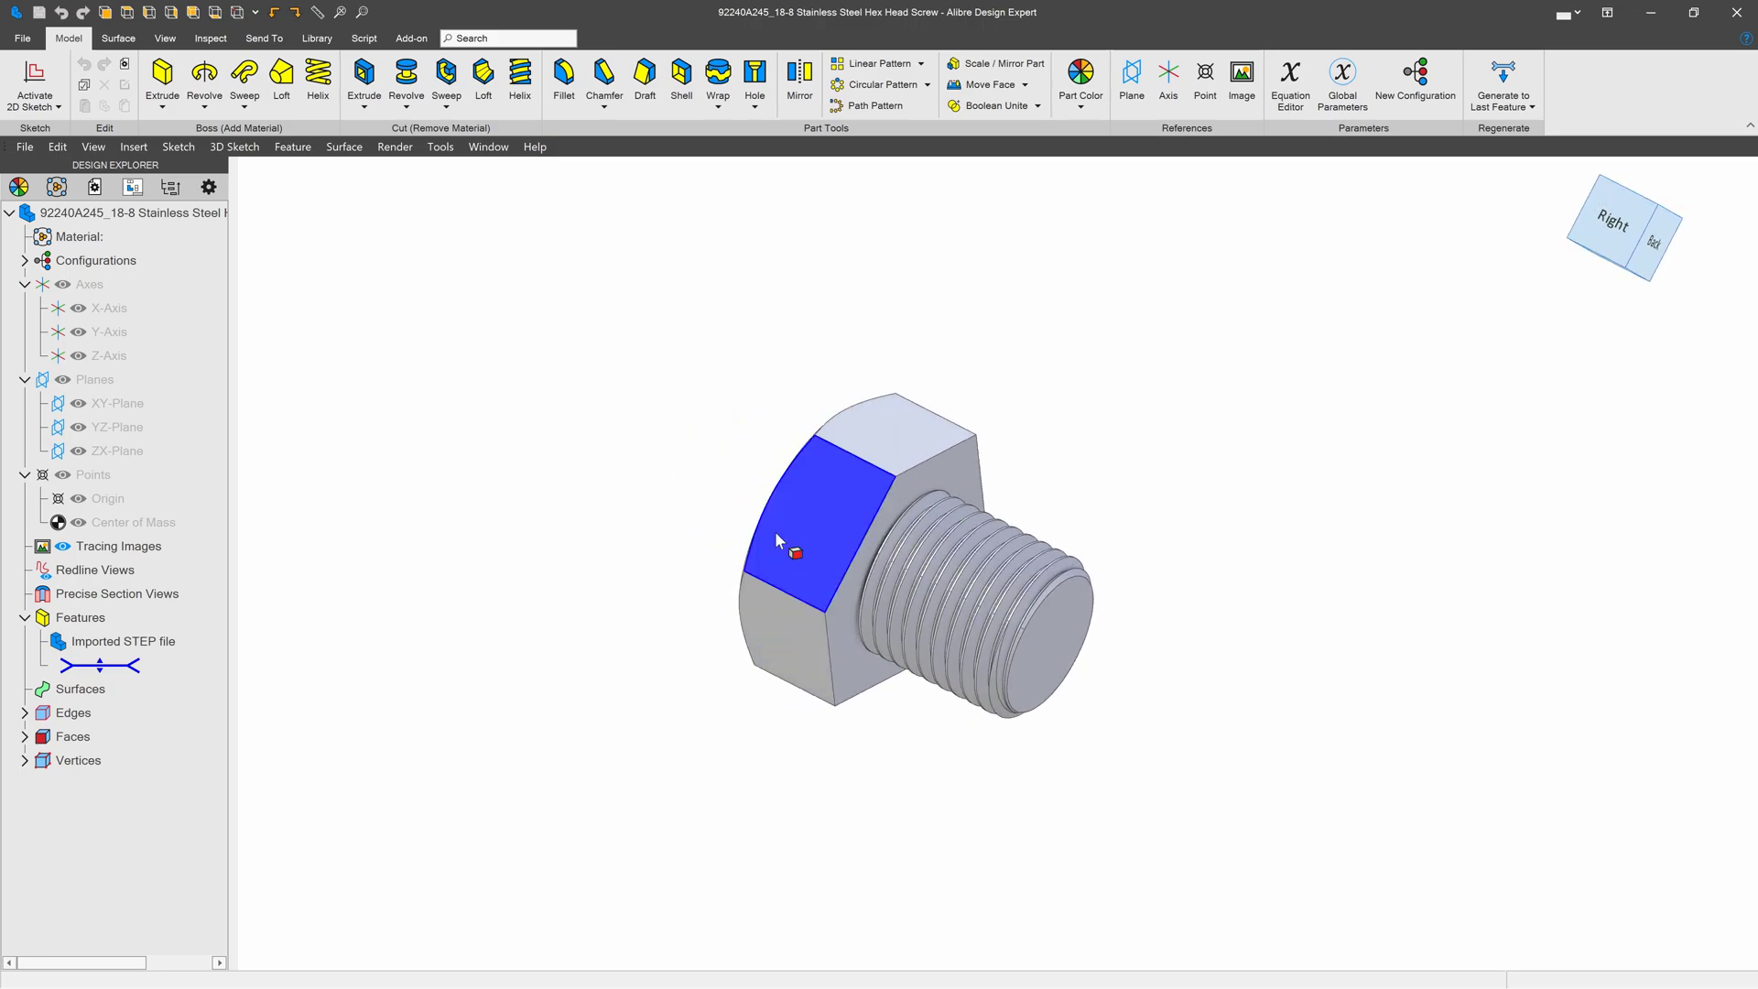
pyautogui.click(22, 38)
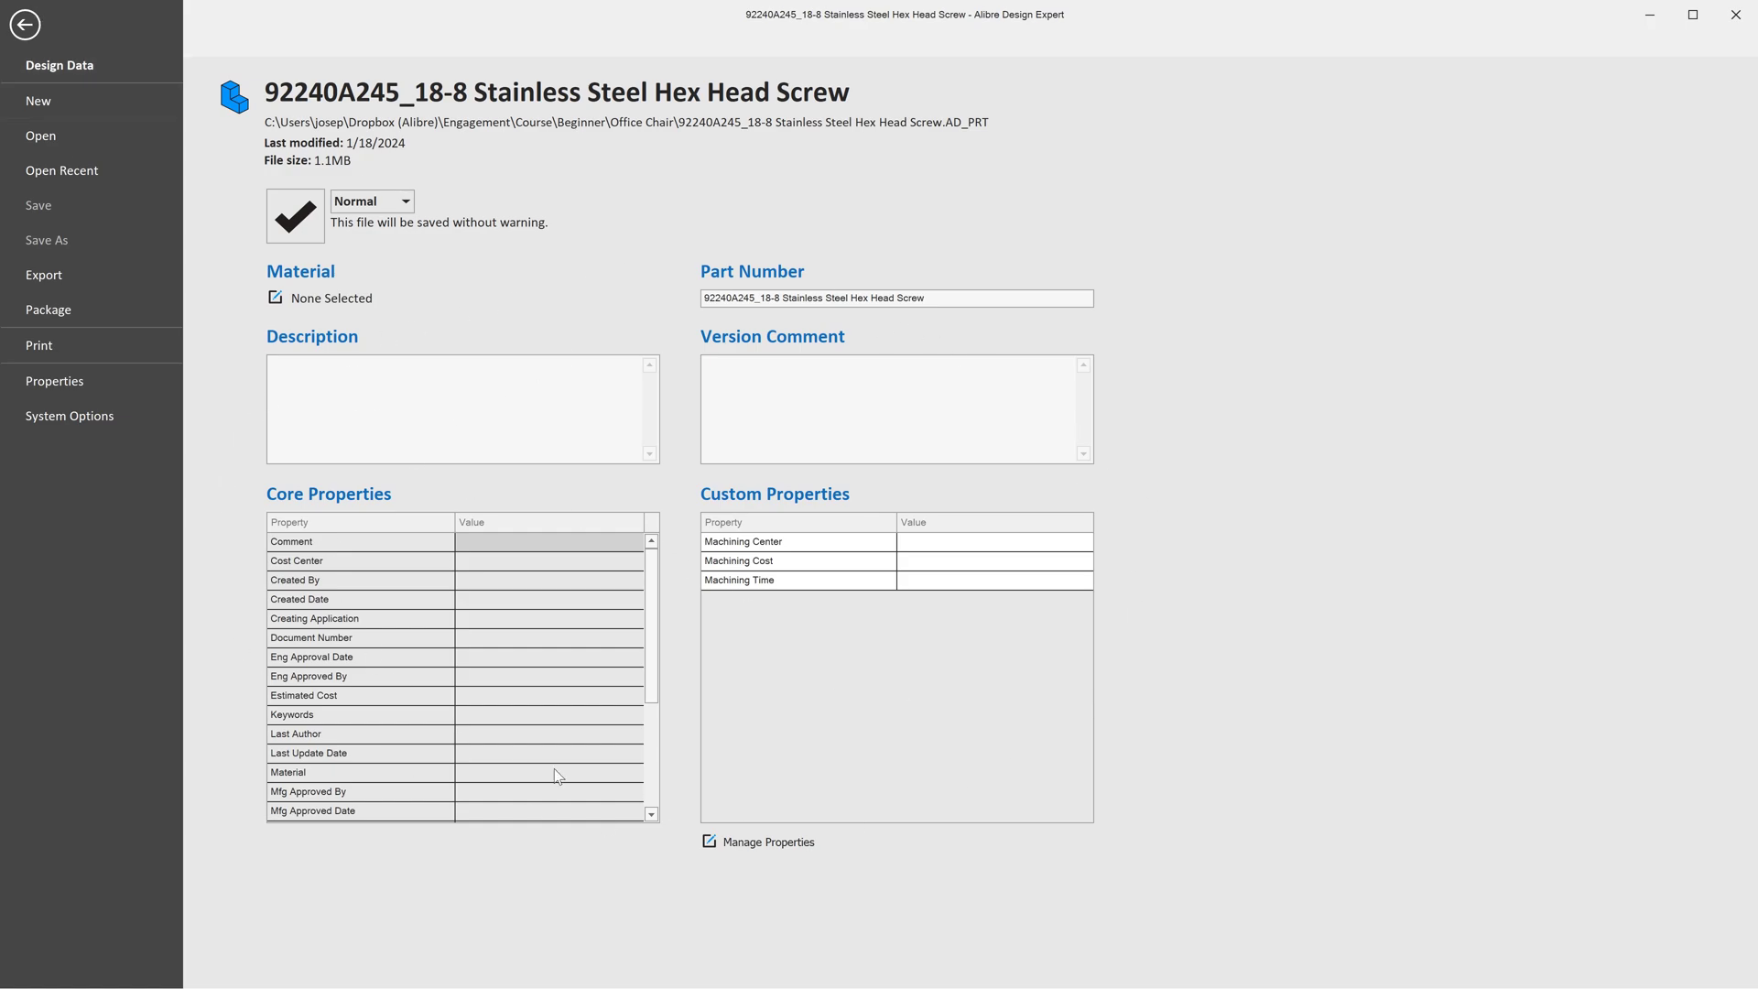
pyautogui.click(435, 404)
pyautogui.write('Screw from a supplier')
pyautogui.moveTo(944, 299); pyautogui.dragTo(789, 298)
pyautogui.press('BackSpace')
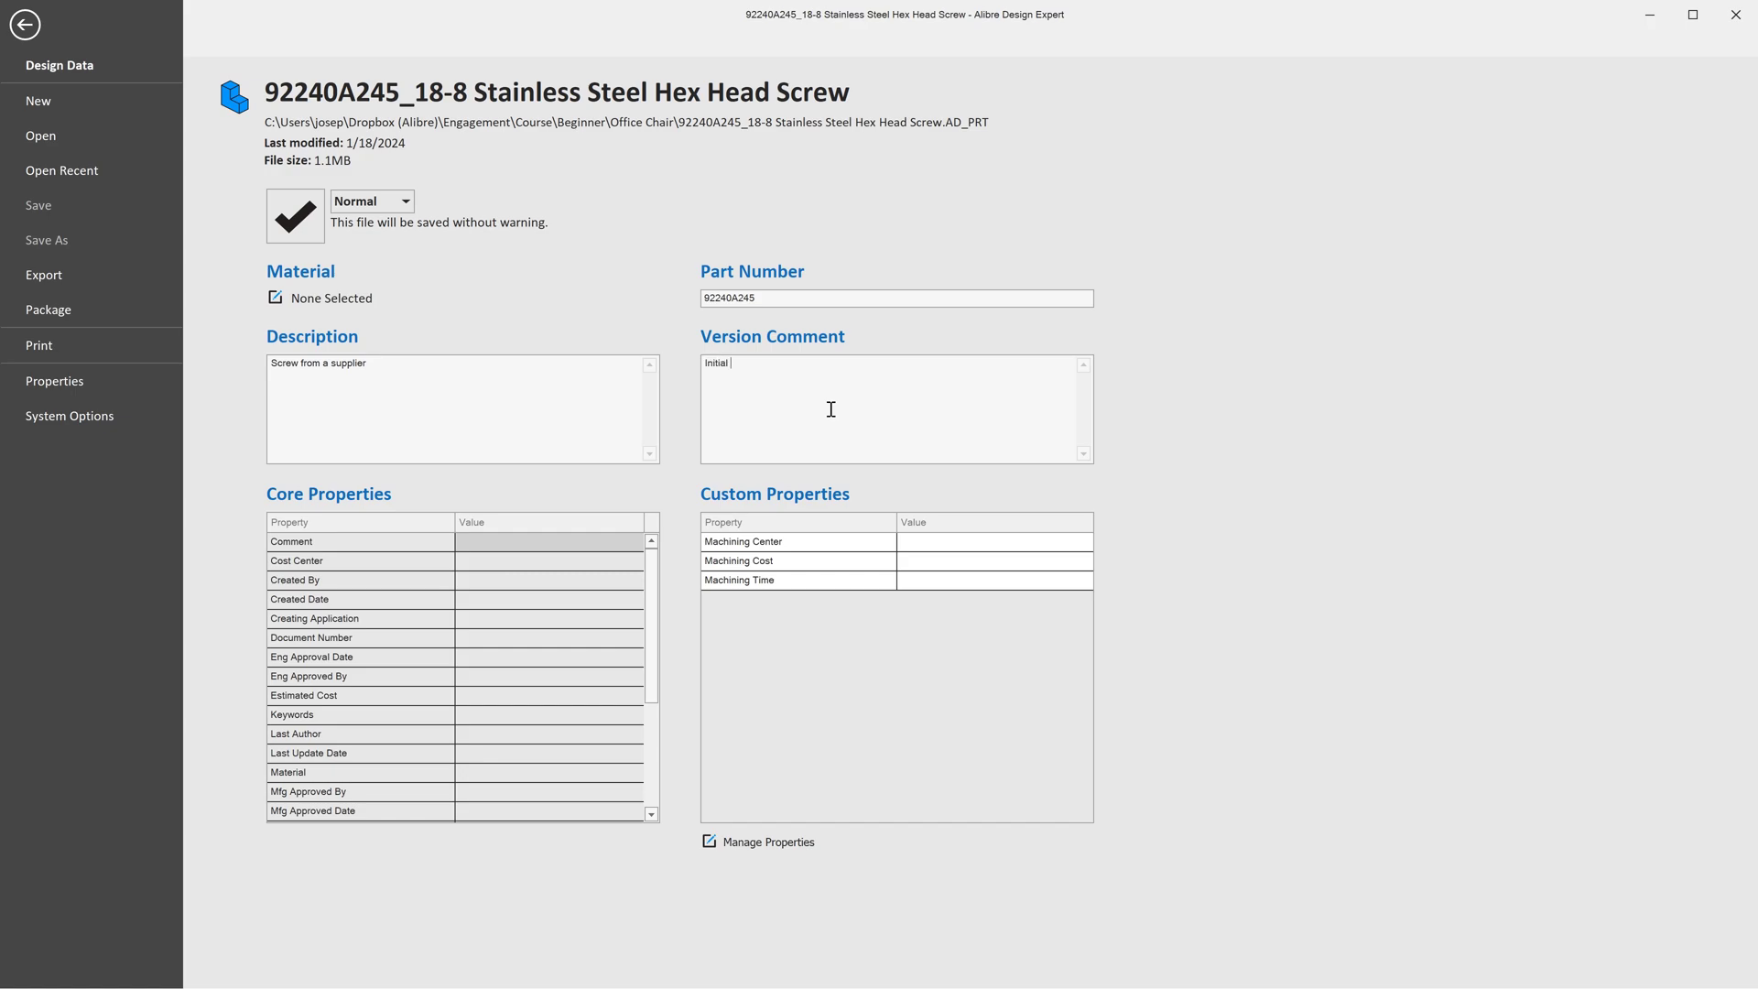
# Enter the version comment "Initial Order" and set the Created By property to Mcmaster-Carr.
pyautogui.write('Order')
pyautogui.click(518, 583)
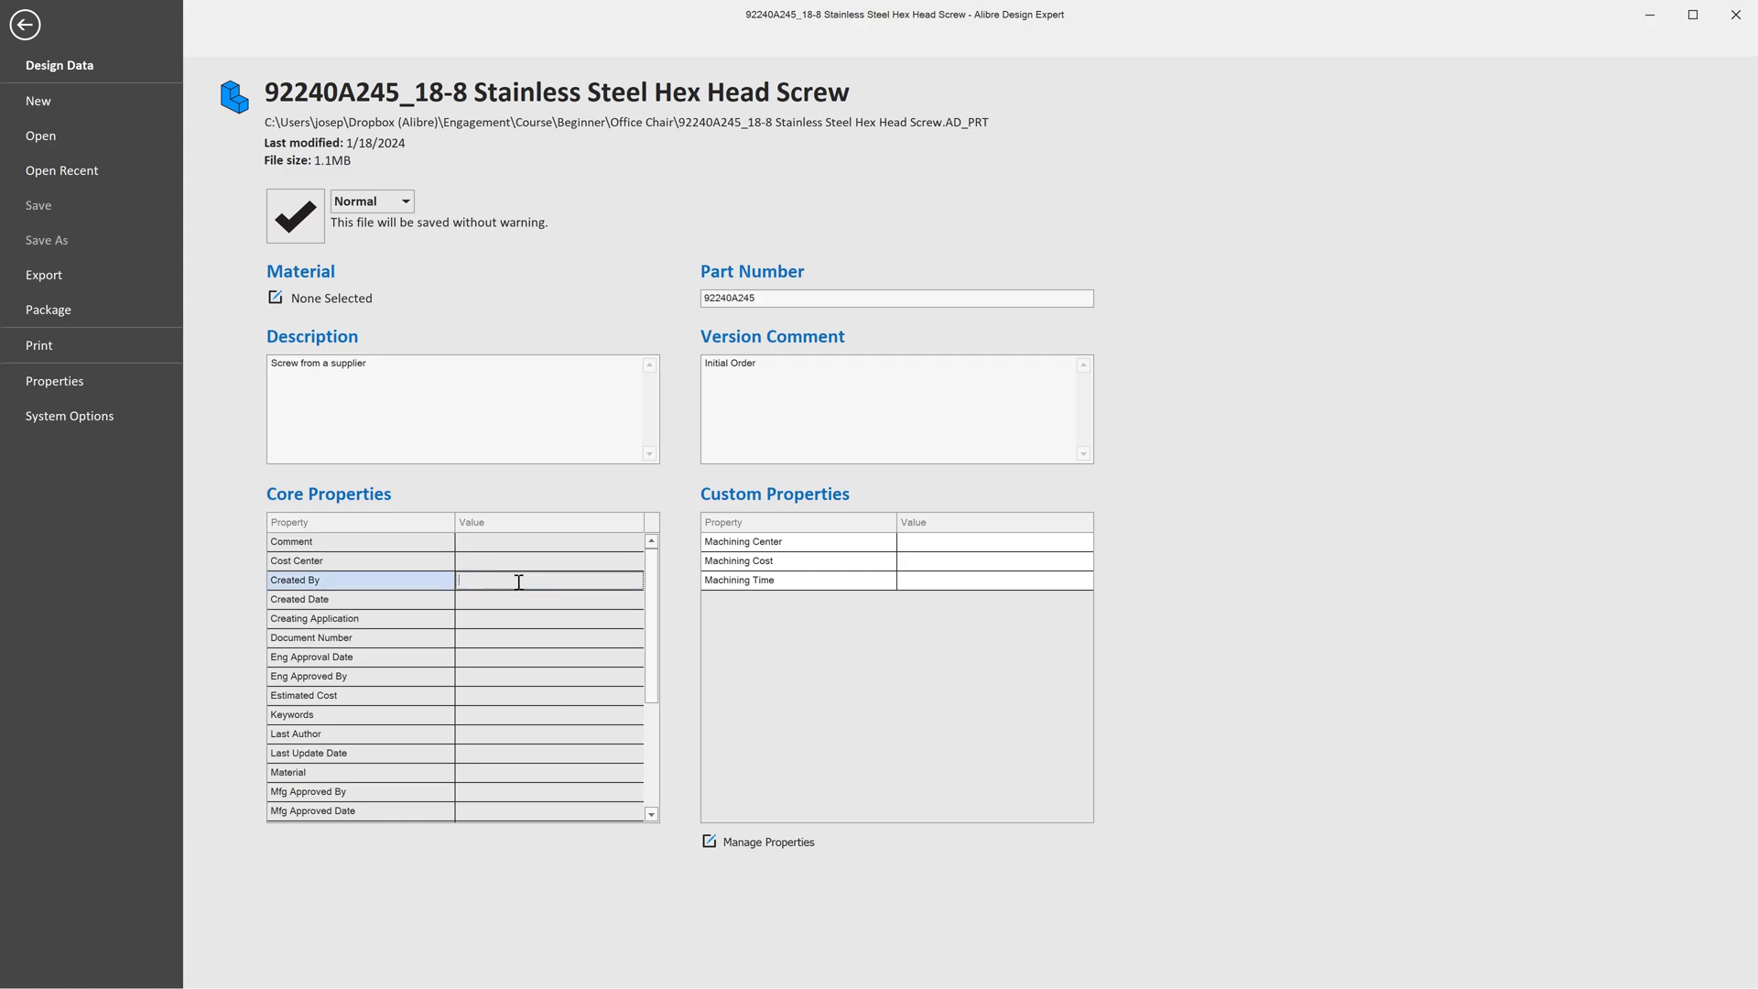
pyautogui.write('Mcmaster-Carr')
# Set the Keywords property of the hex head screw to "Screw, Bolt".
pyautogui.click(494, 716)
pyautogui.write('S')
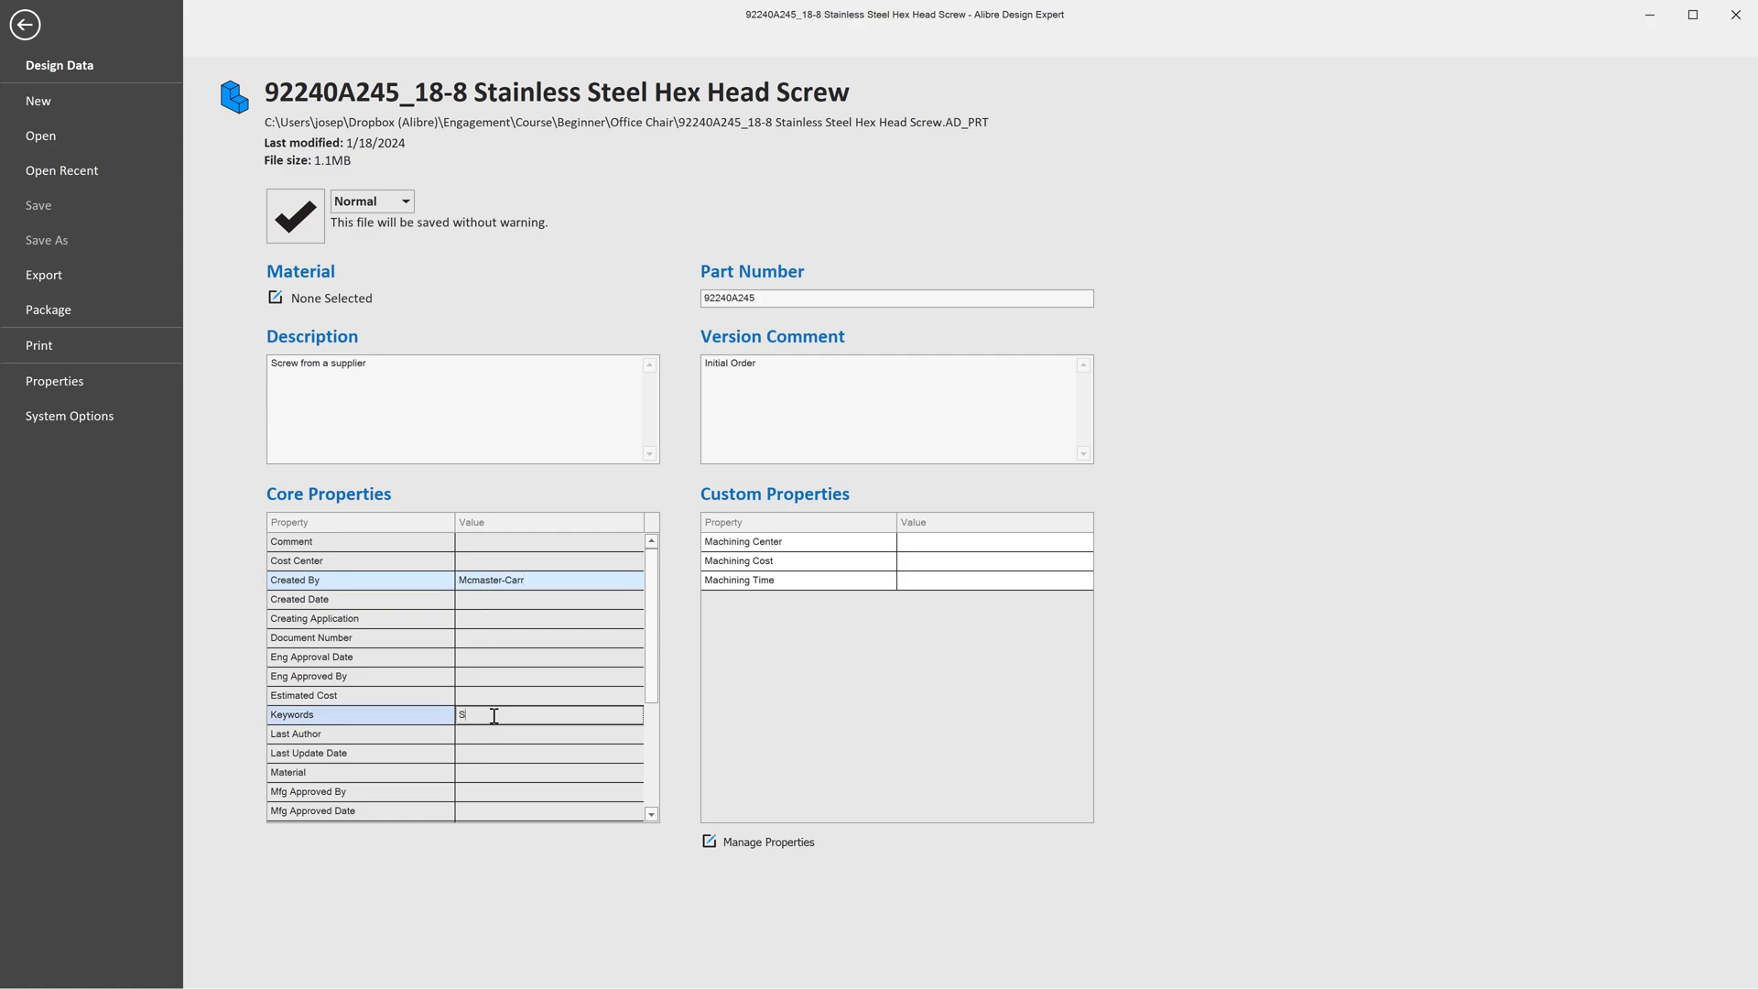
pyautogui.write('crew, S')
pyautogui.moveTo(651, 626); pyautogui.dragTo(654, 762)
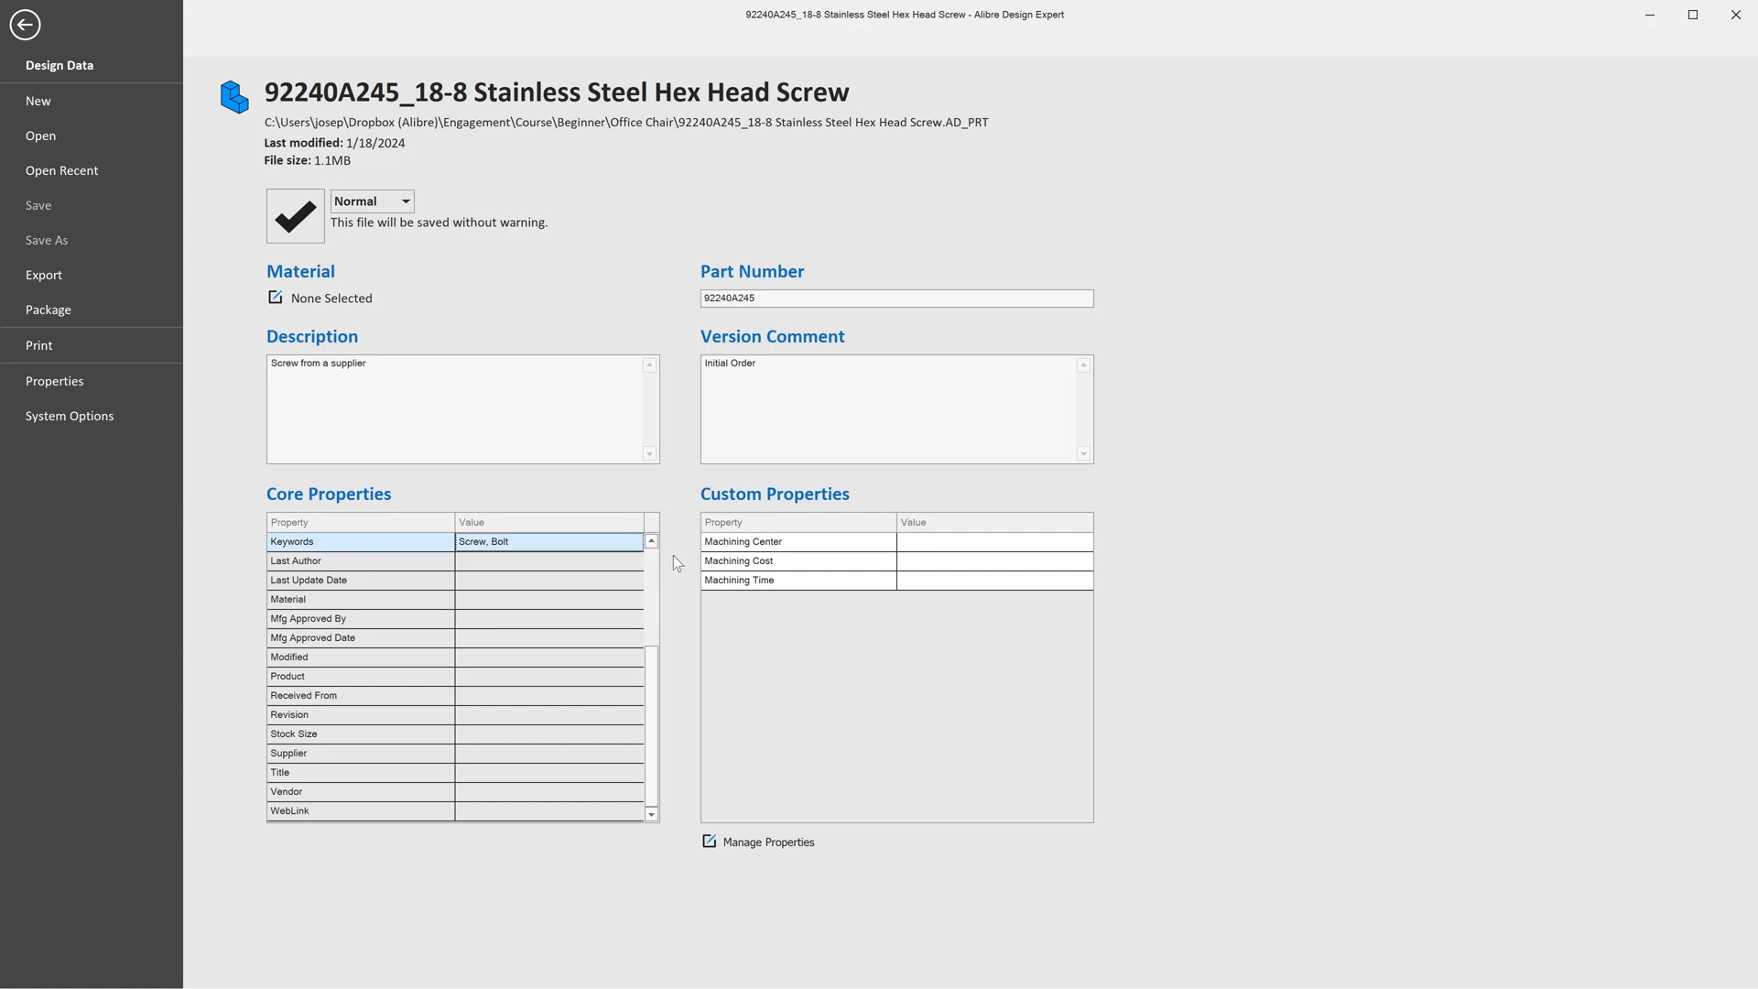
# Add a custom property named Machinist with the Text data type to the screw's design data.
pyautogui.click(748, 547)
pyautogui.click(754, 562)
pyautogui.click(761, 584)
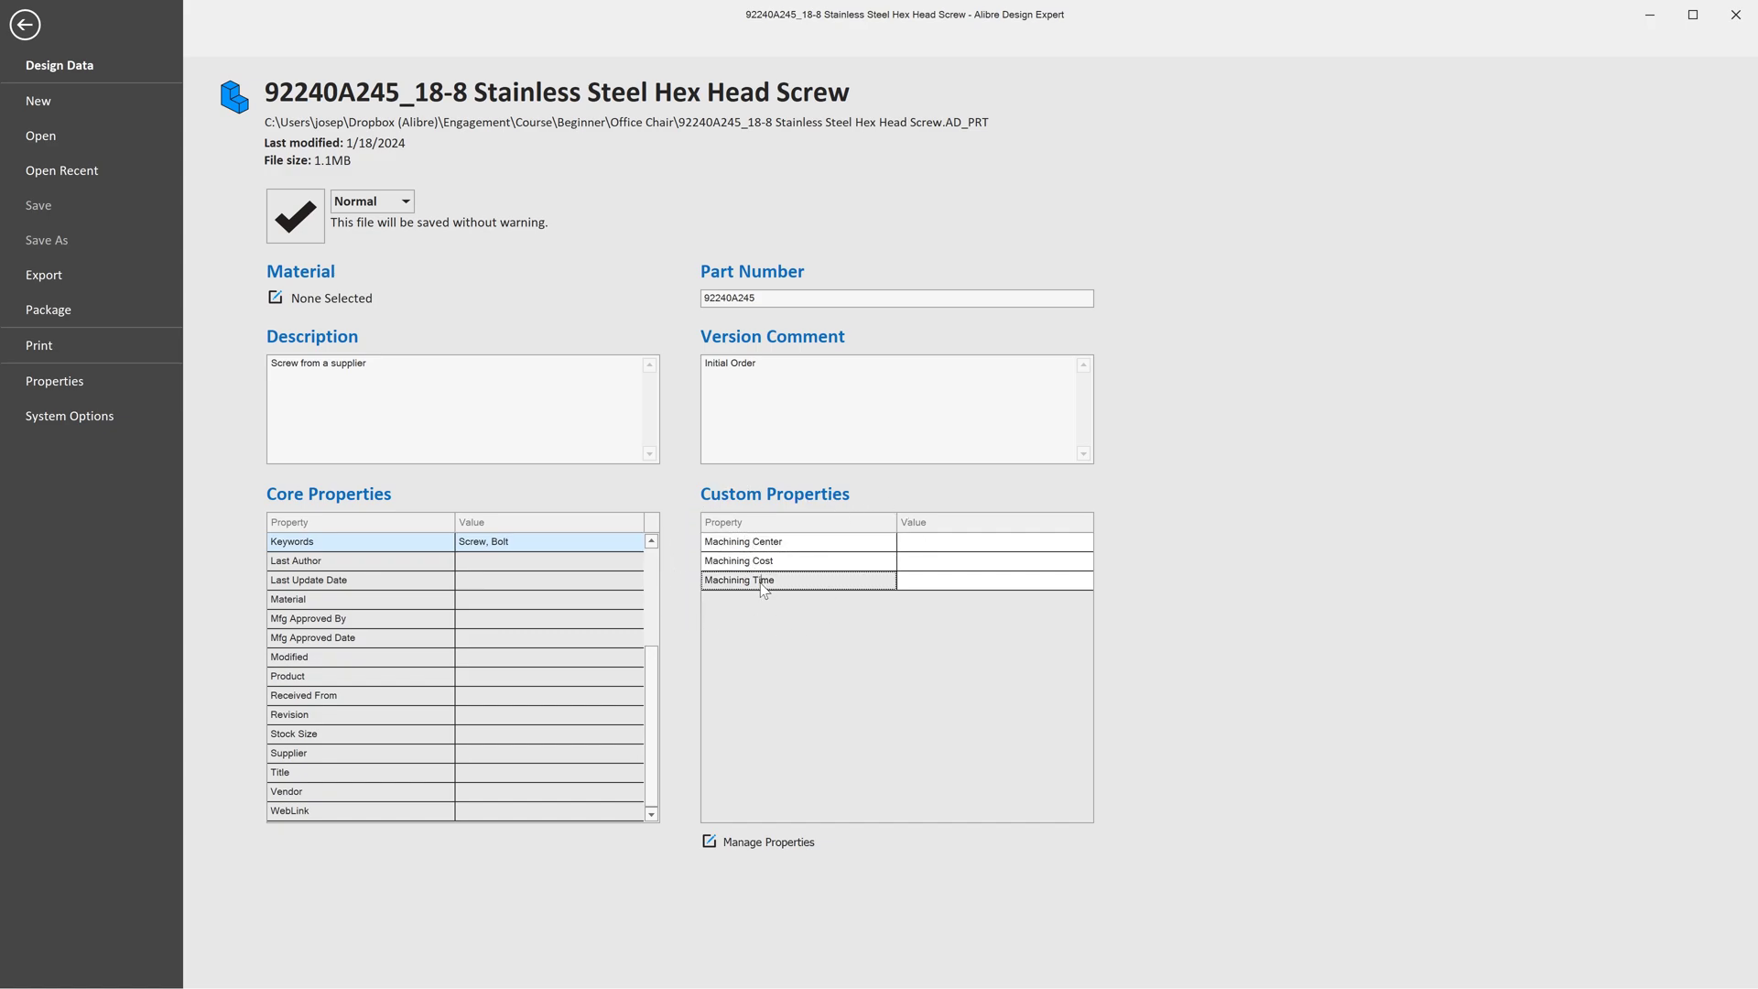
pyautogui.click(738, 847)
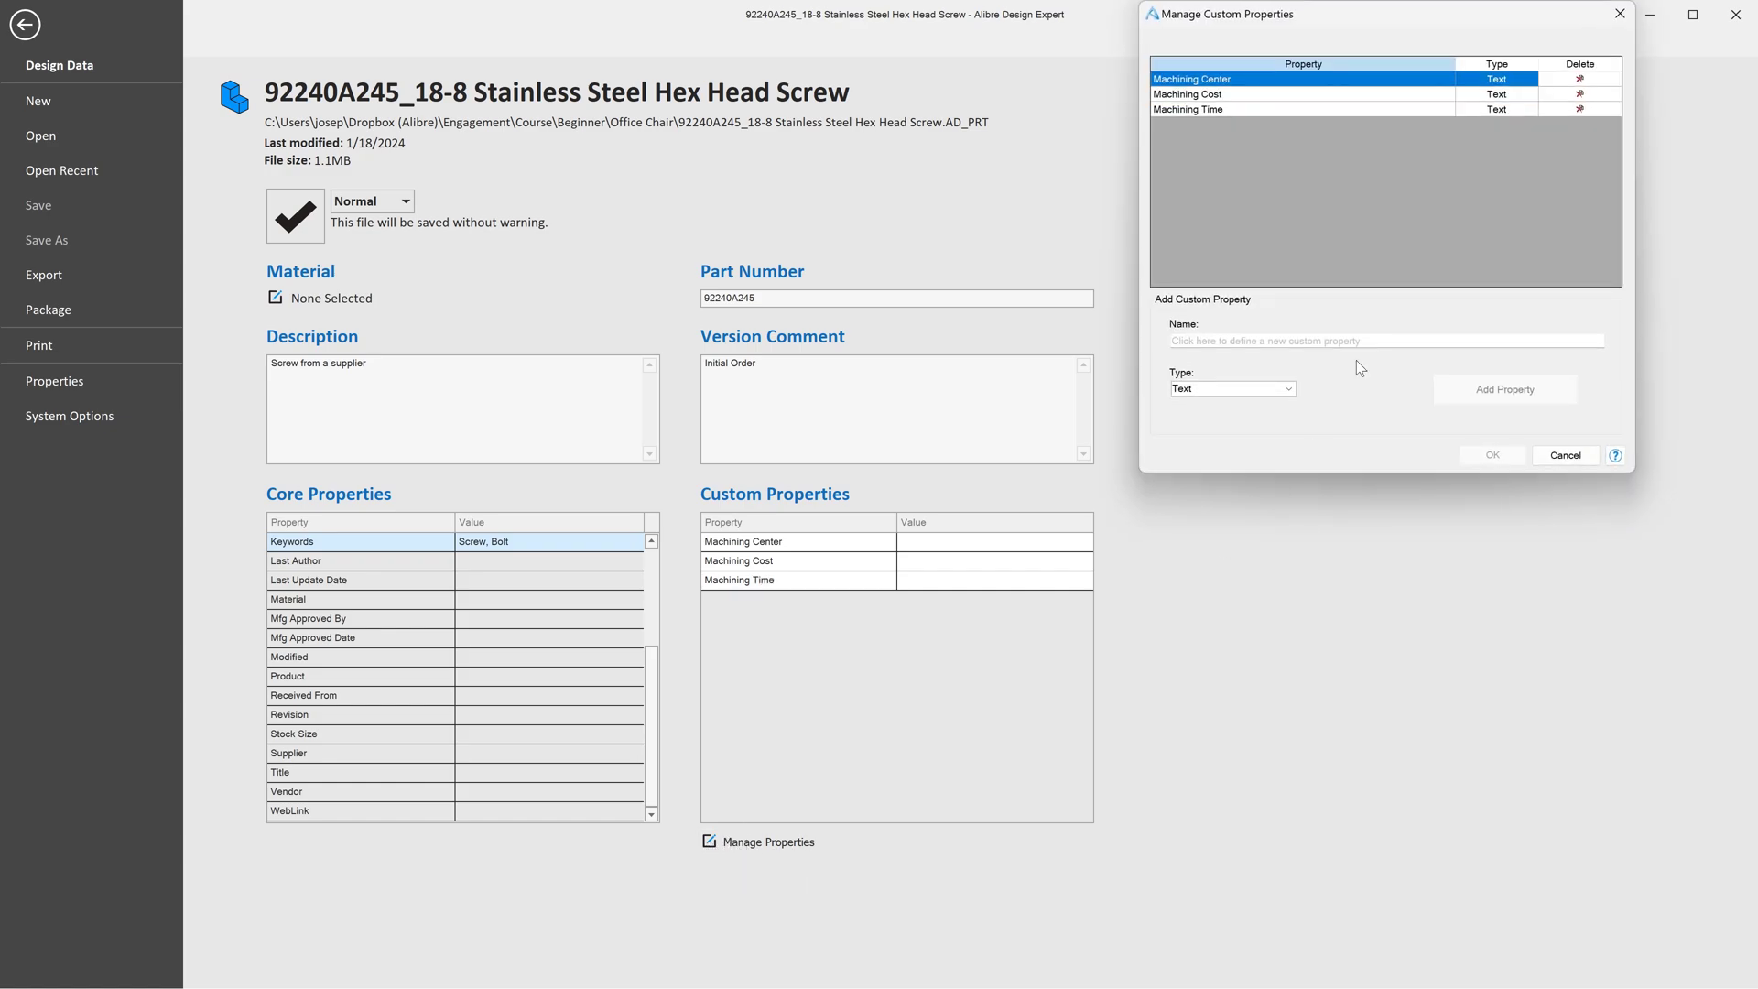
pyautogui.click(1248, 340)
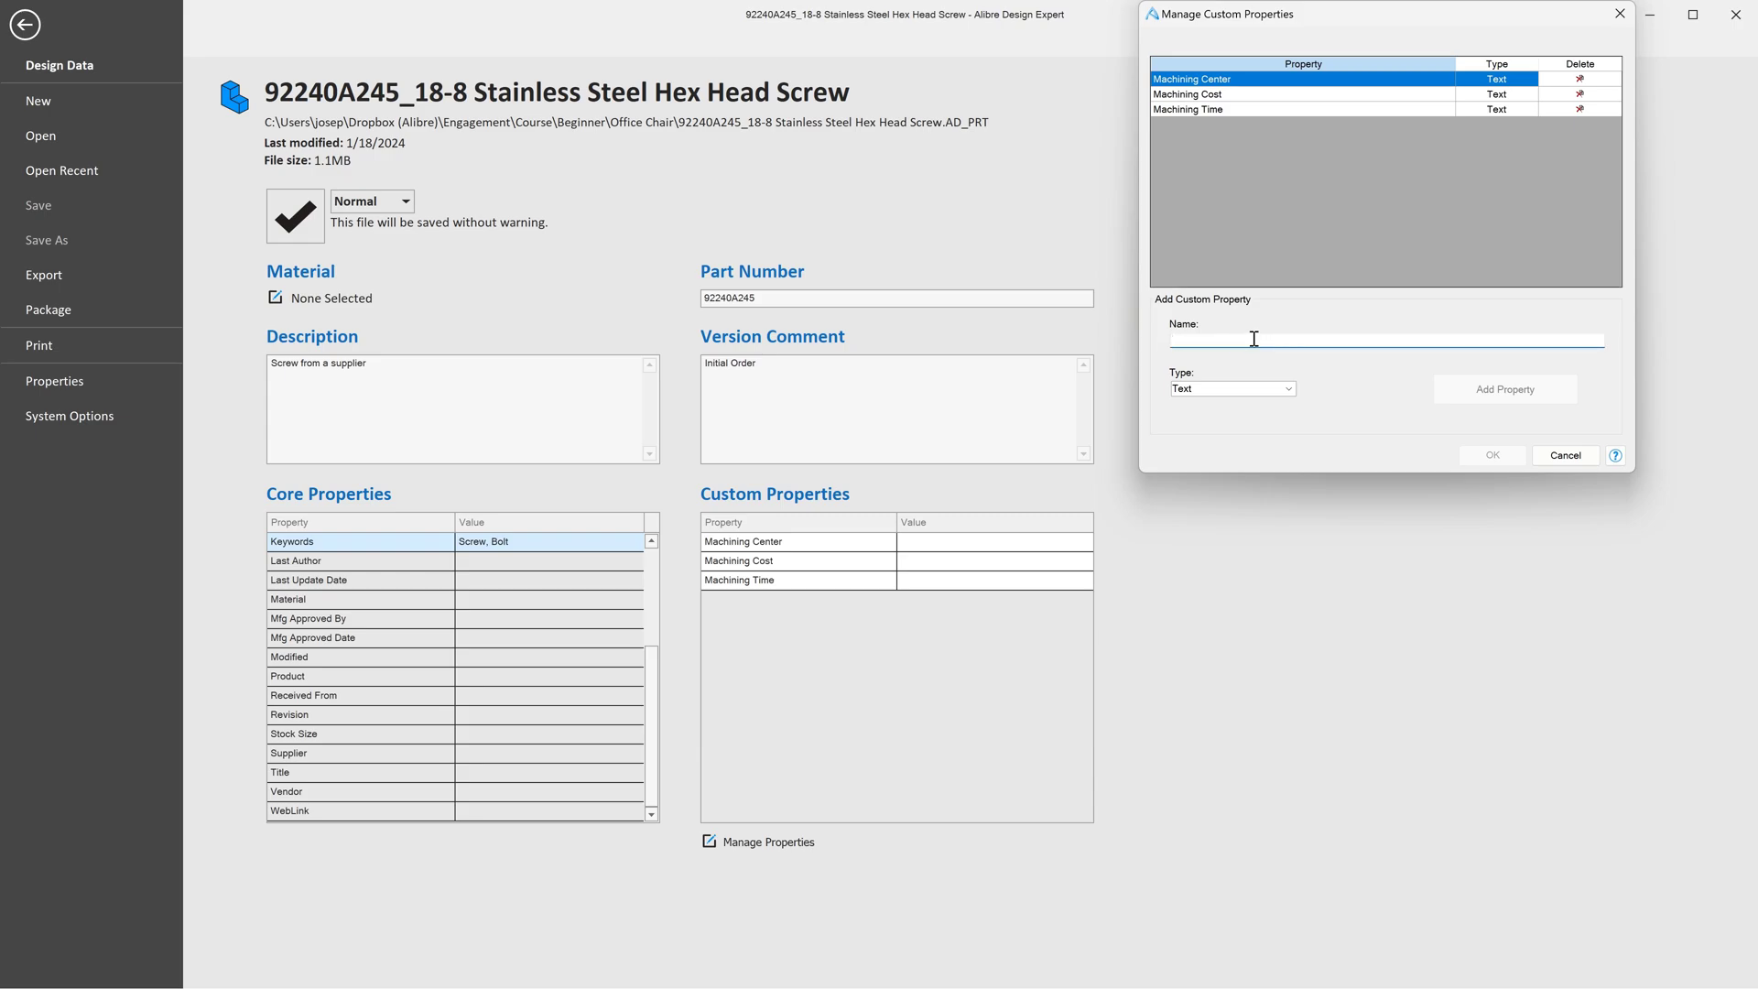
pyautogui.write('Machinist')
pyautogui.click(1286, 390)
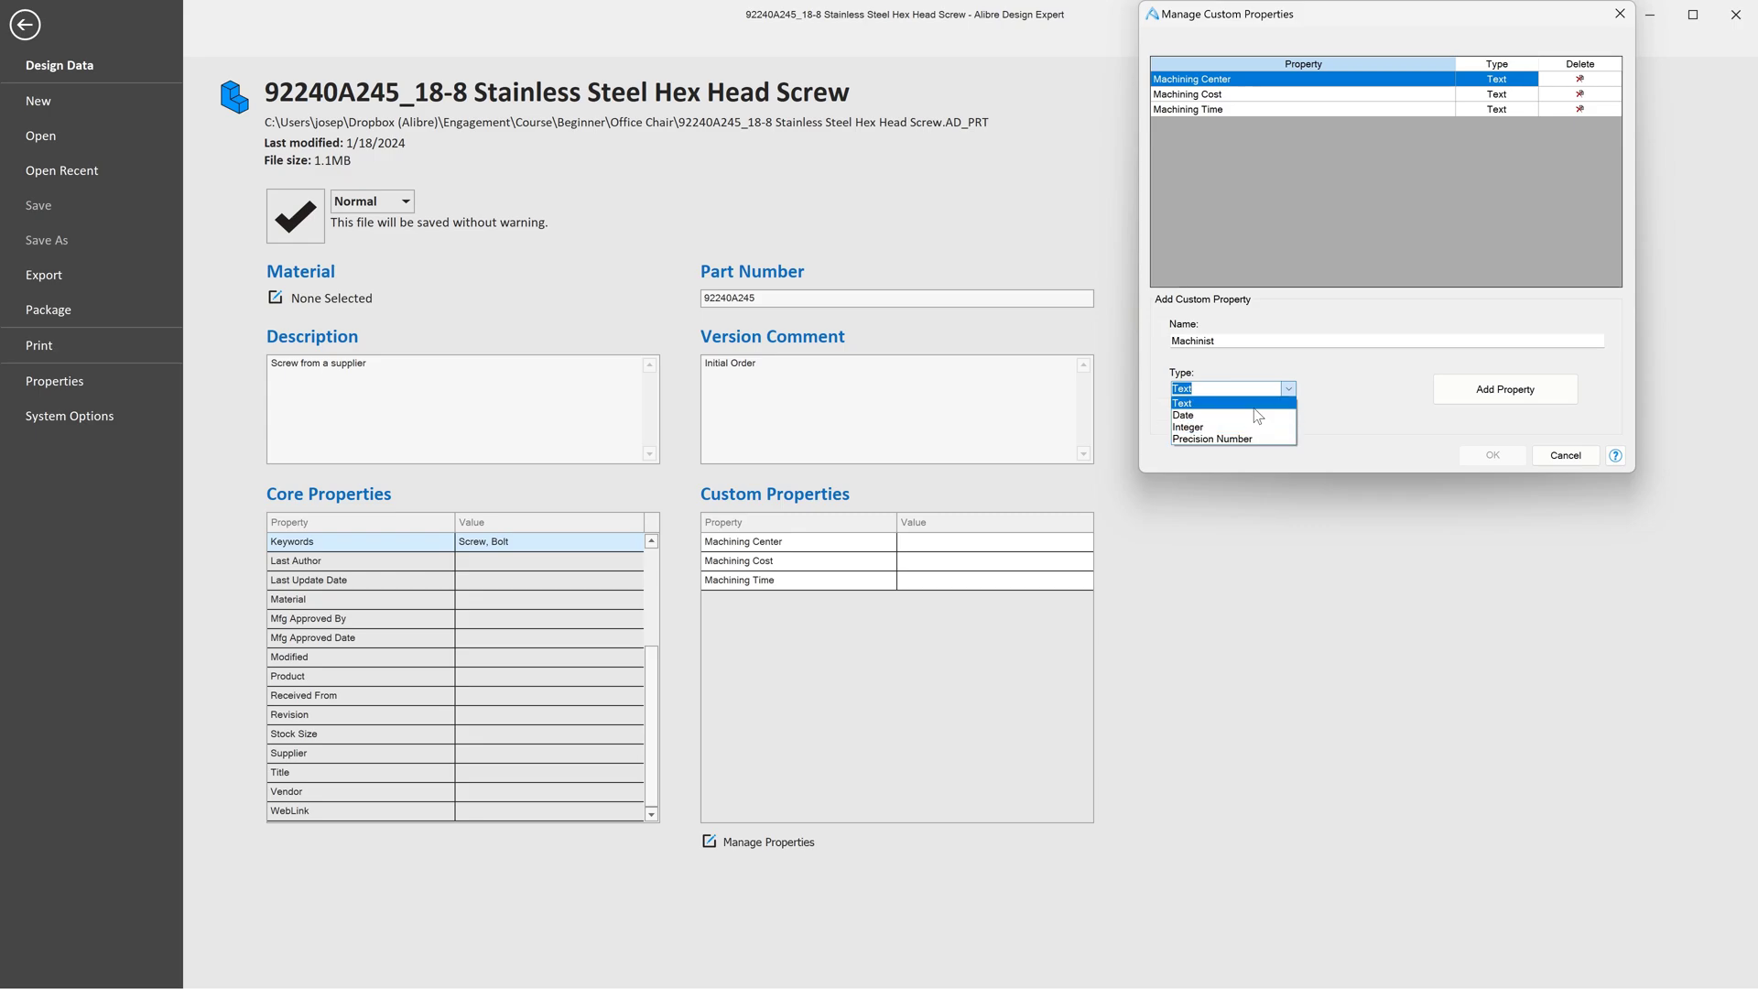
pyautogui.click(1256, 408)
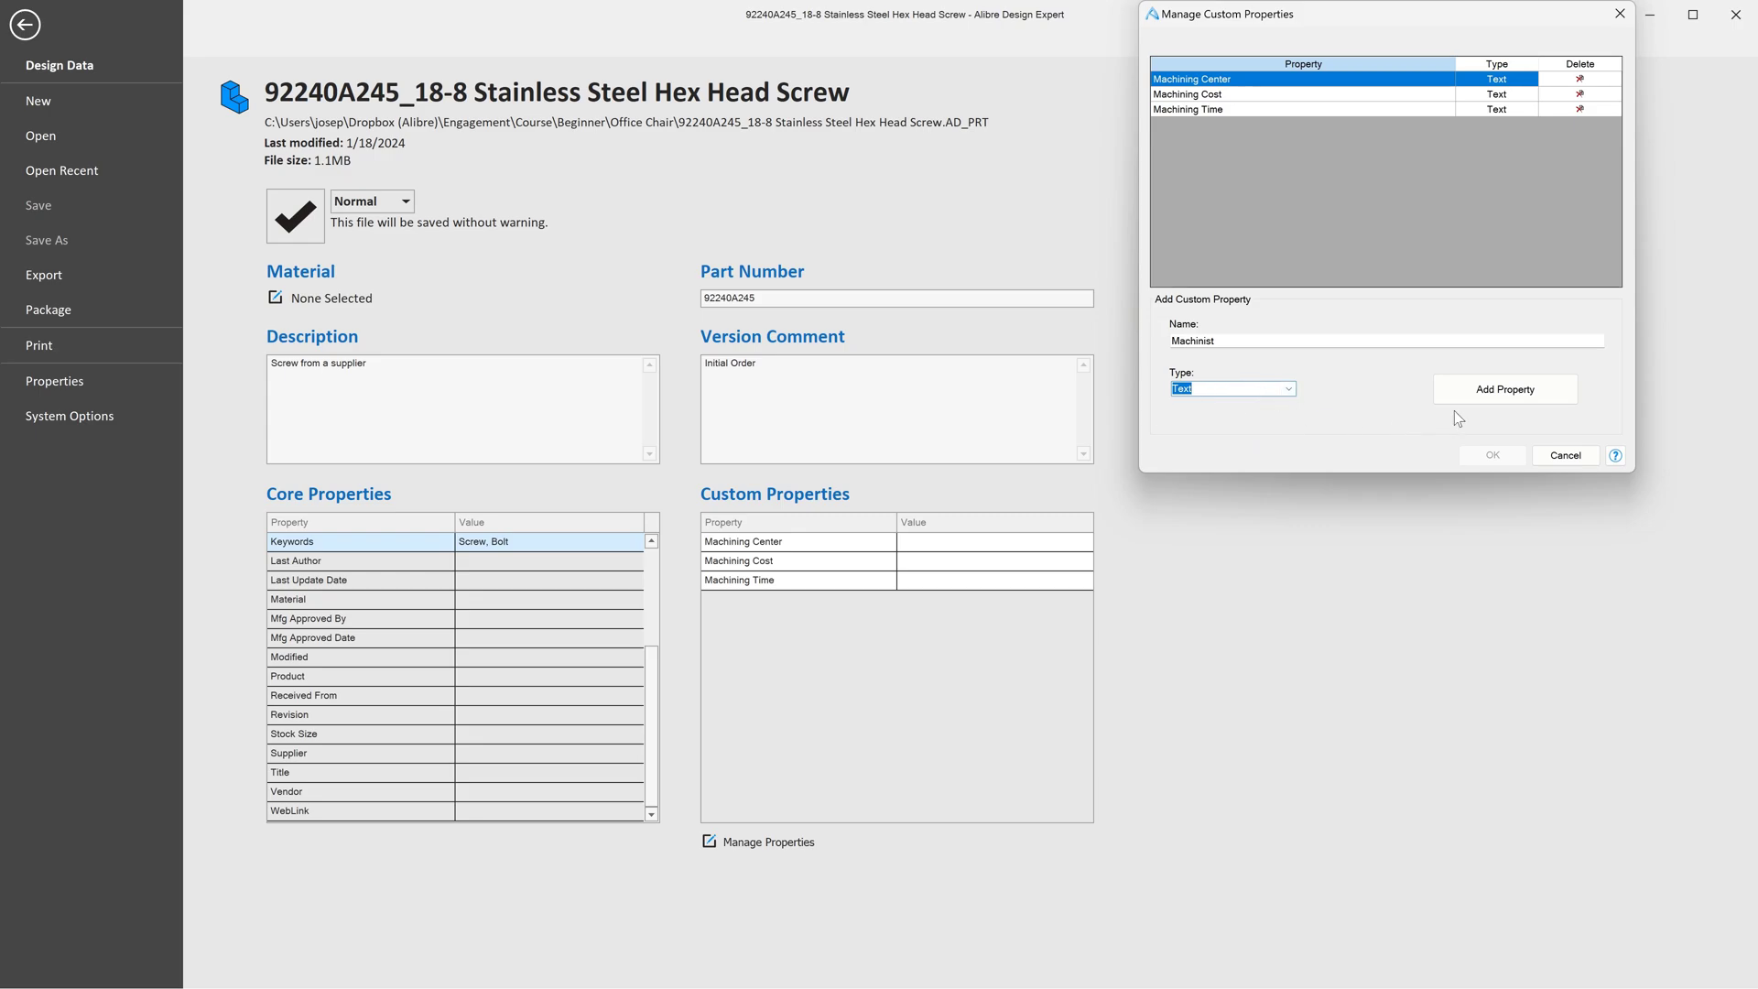
pyautogui.click(1504, 392)
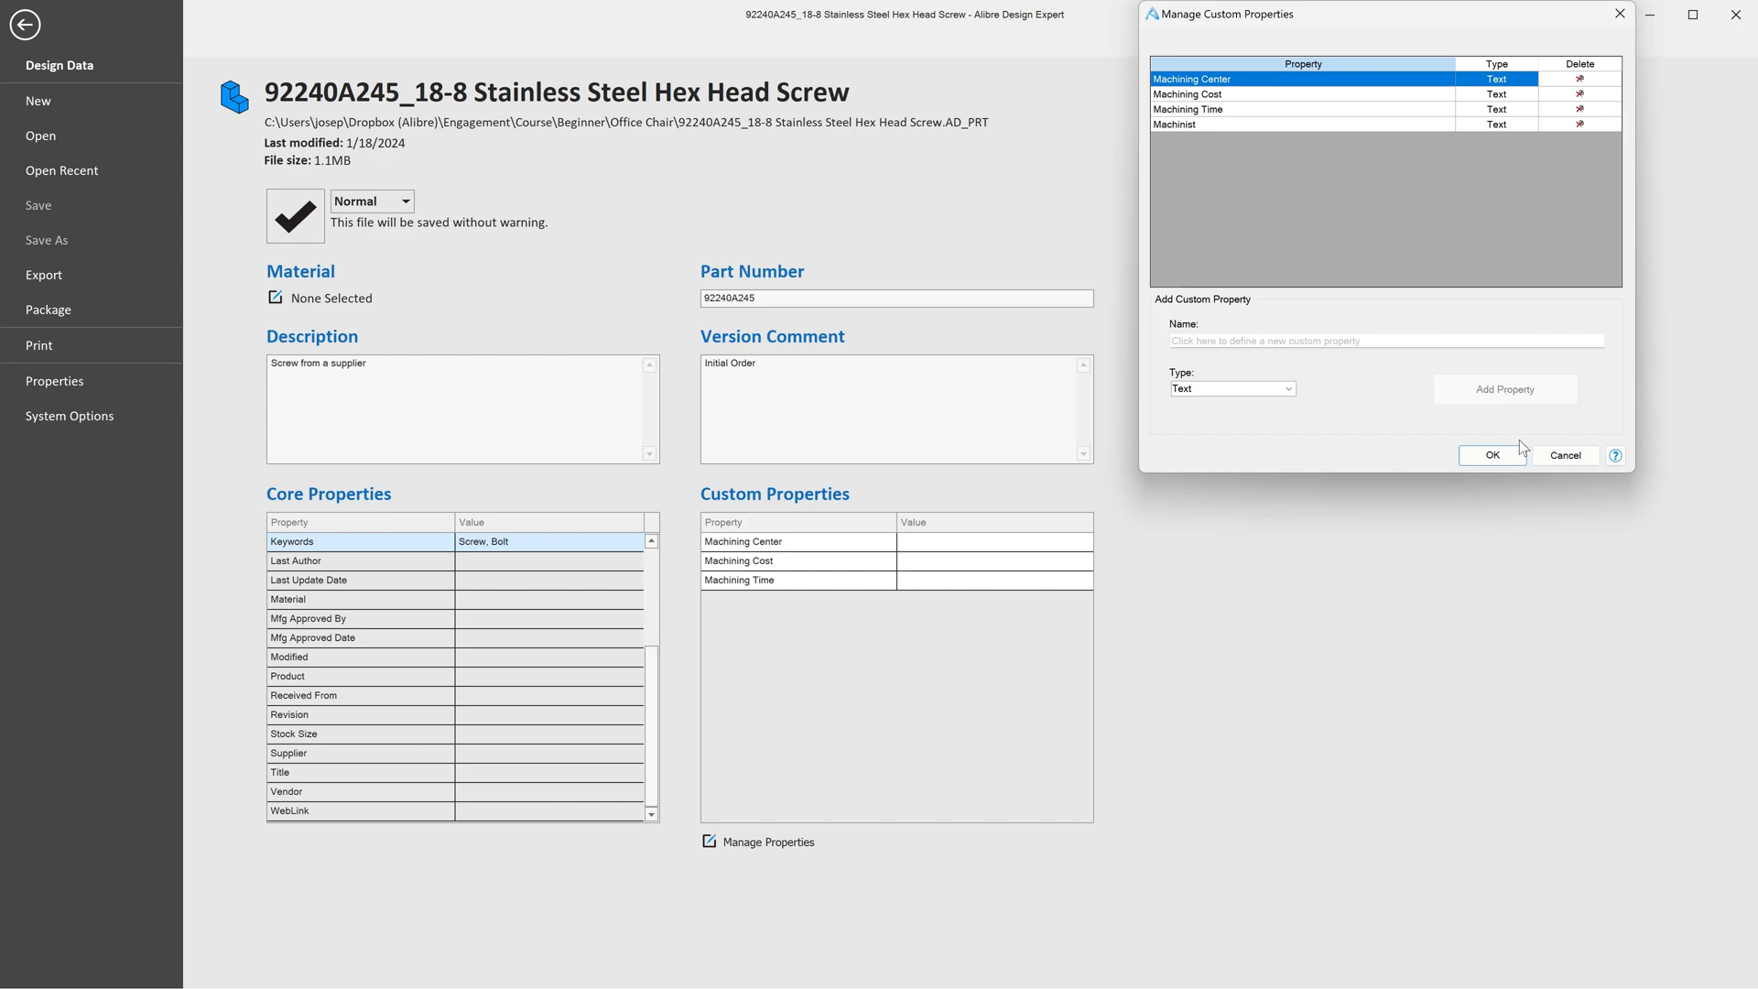
pyautogui.click(1493, 455)
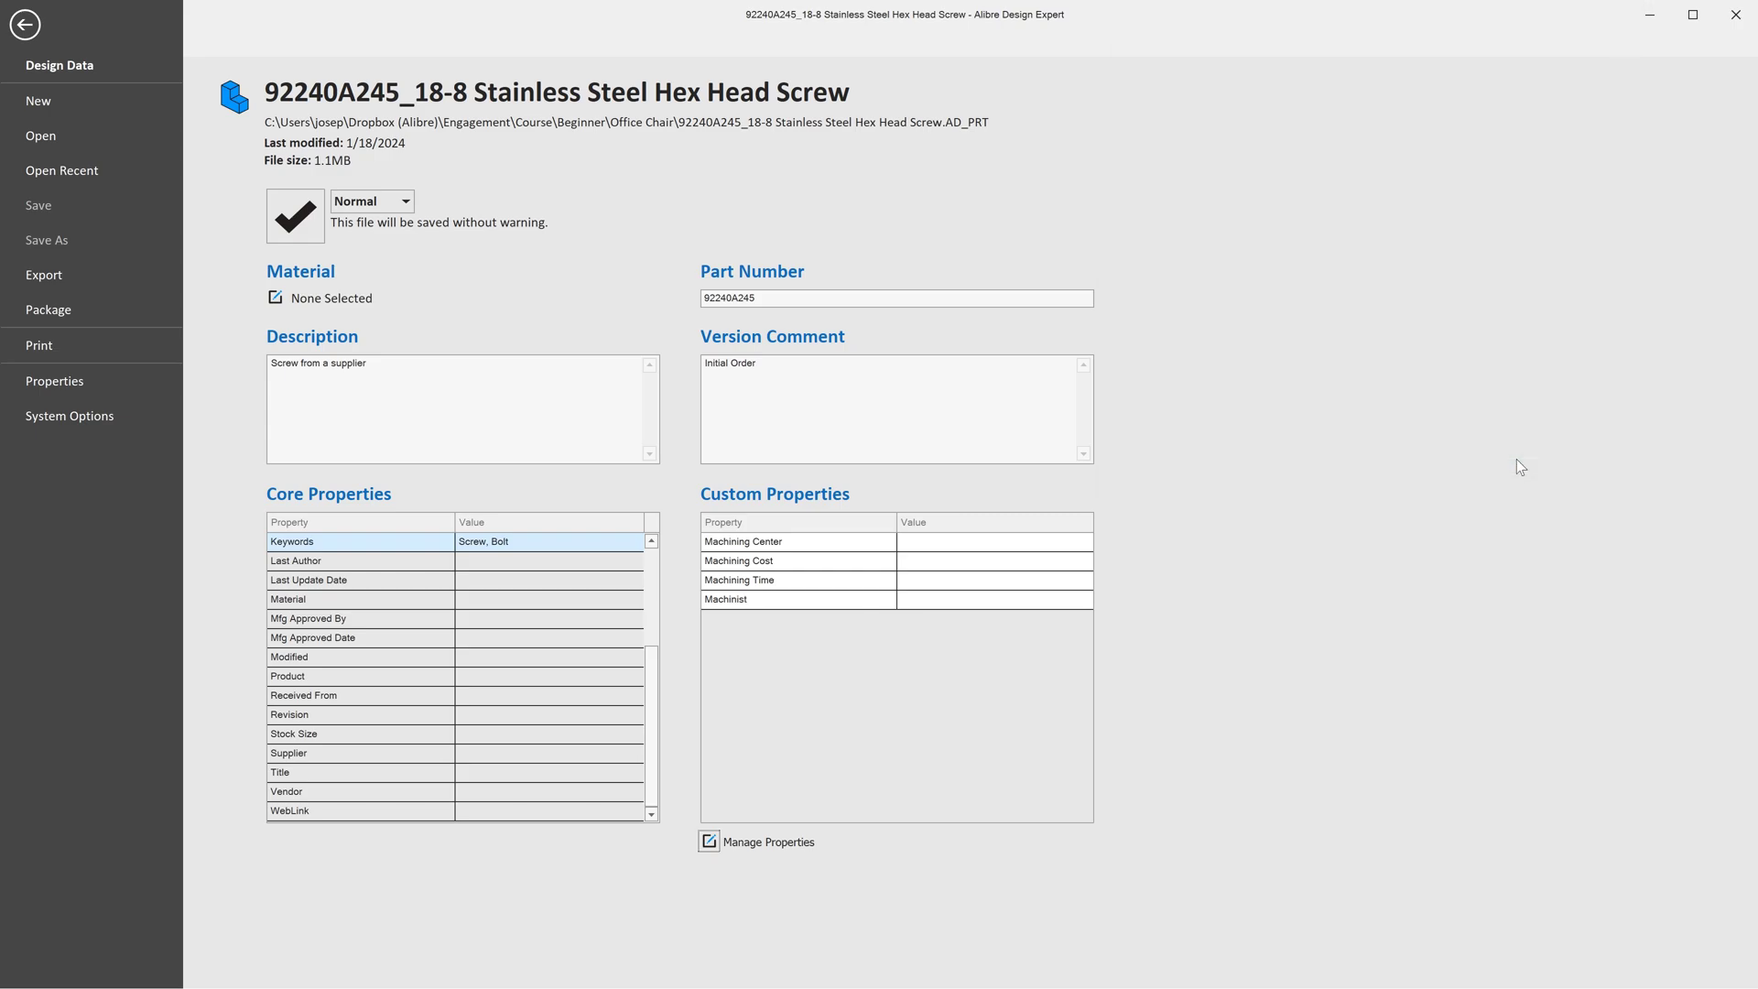
# Enter the machinist's first name as the Machinist value, then close the screw and the chair assembly, saving the changes.
pyautogui.click(941, 598)
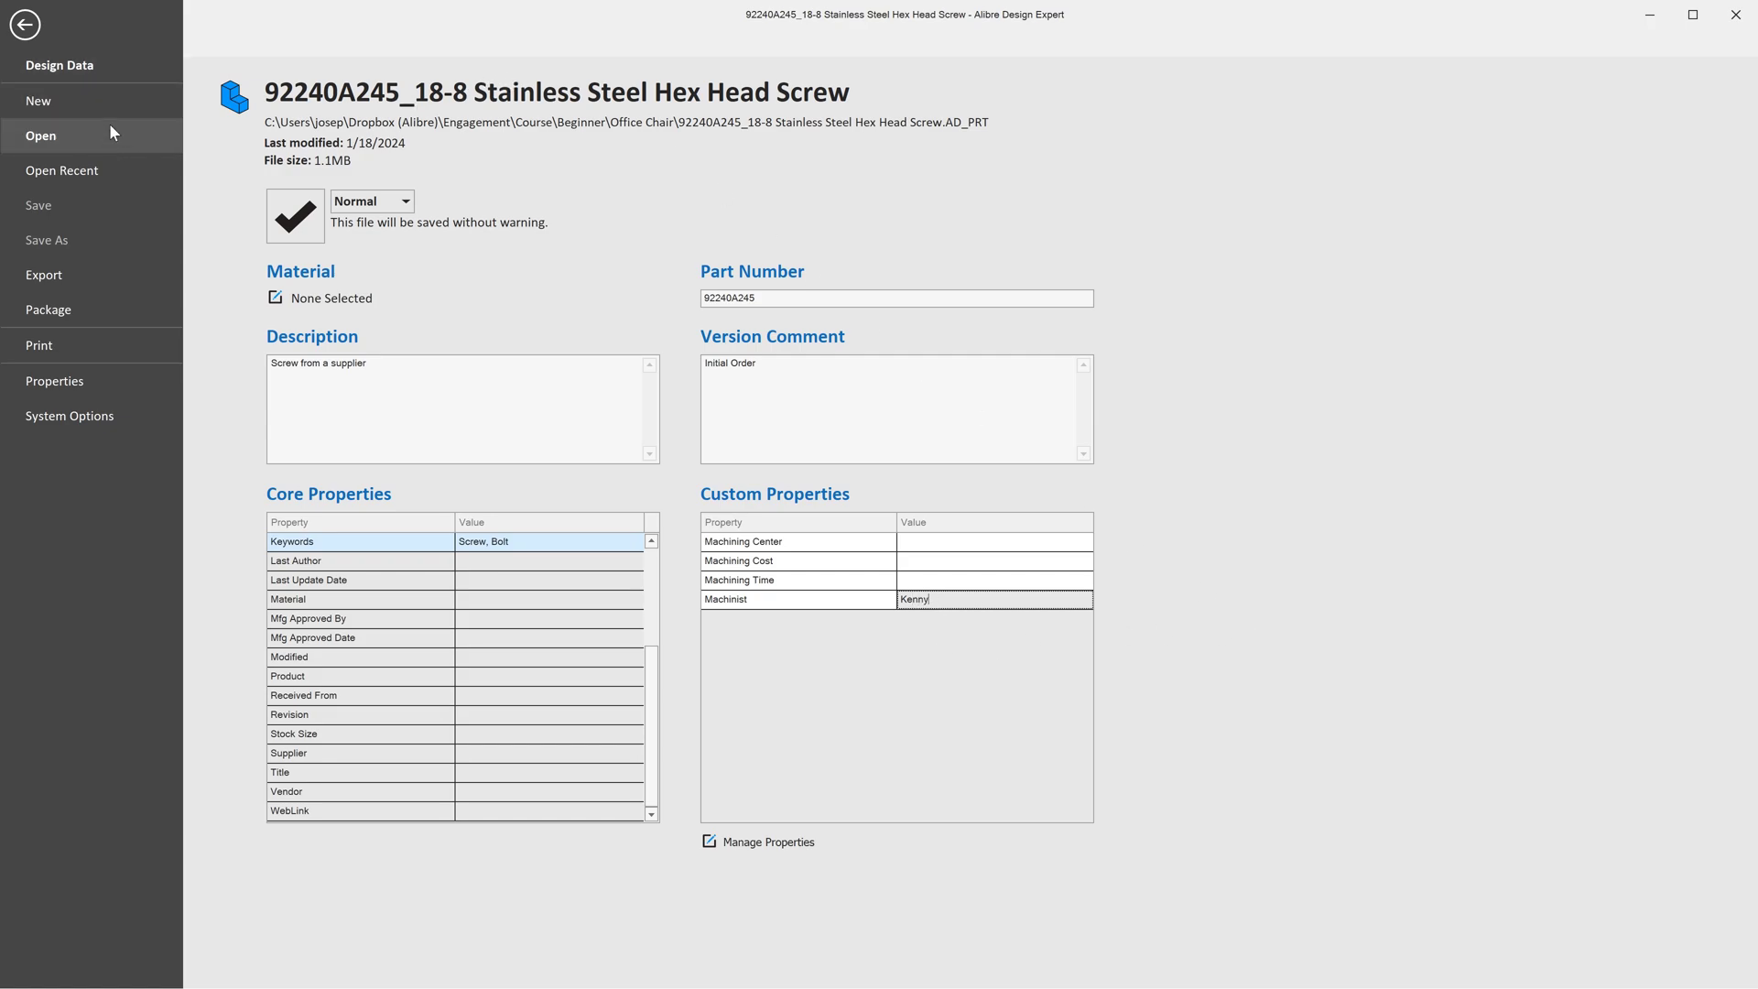
pyautogui.click(28, 30)
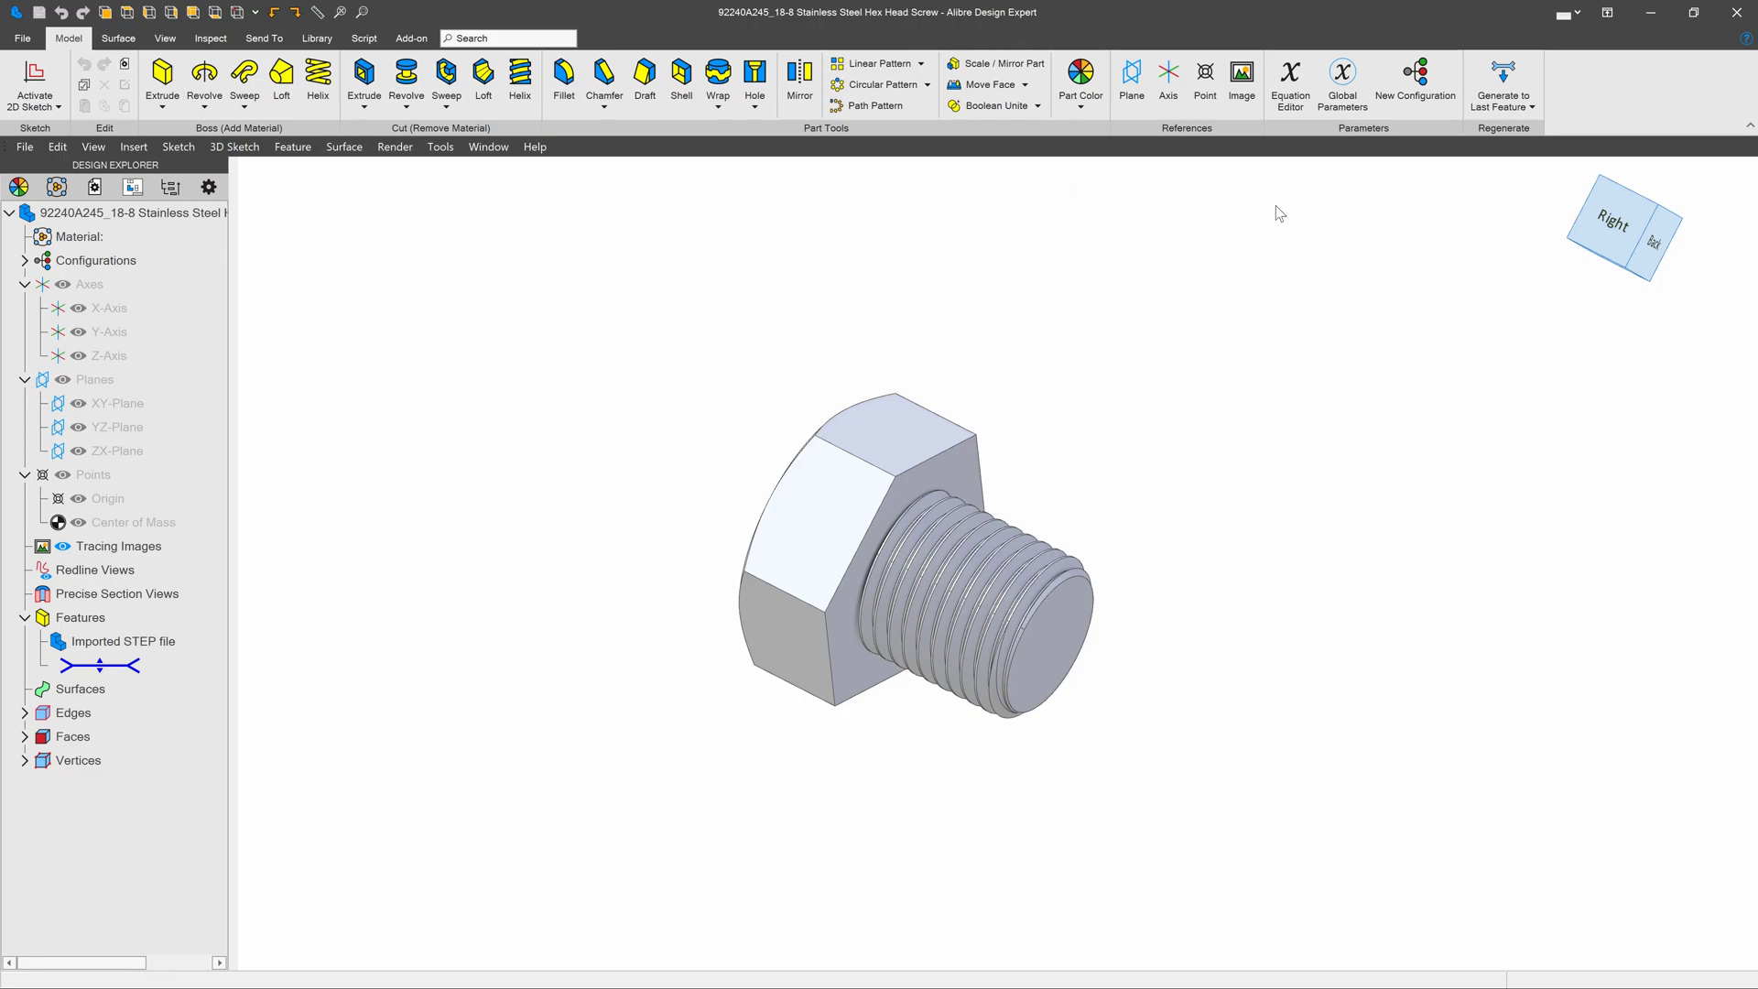
pyautogui.click(1737, 13)
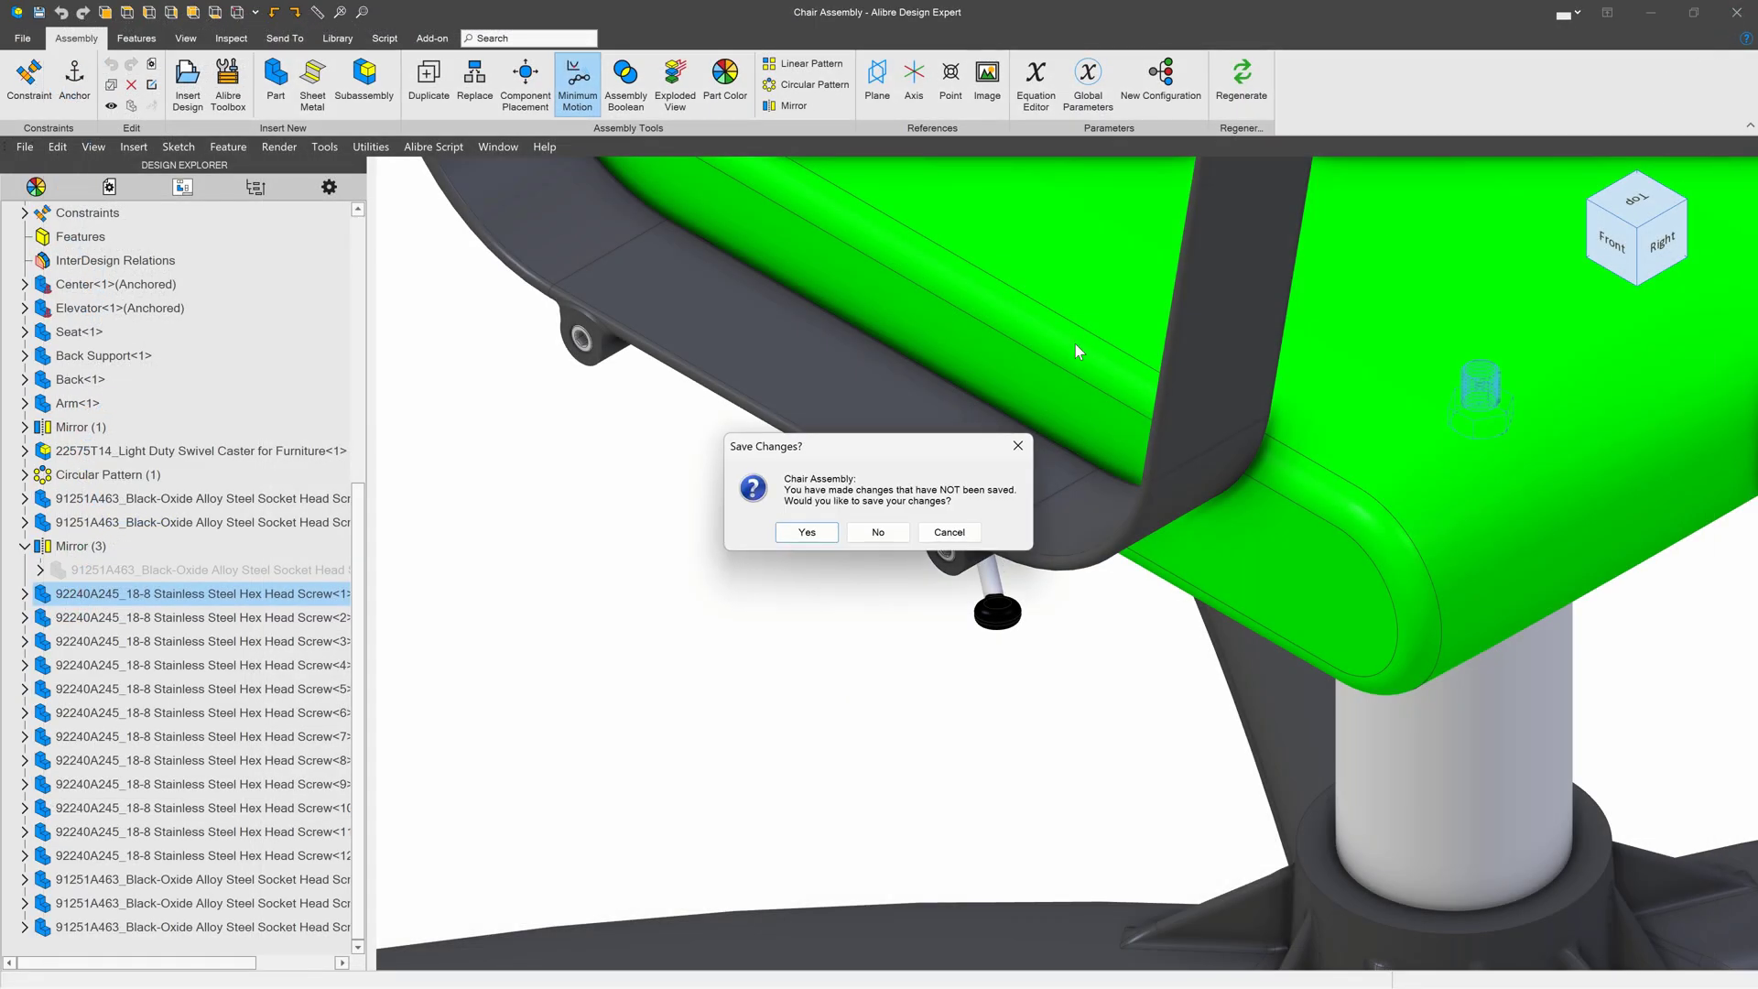
pyautogui.click(792, 532)
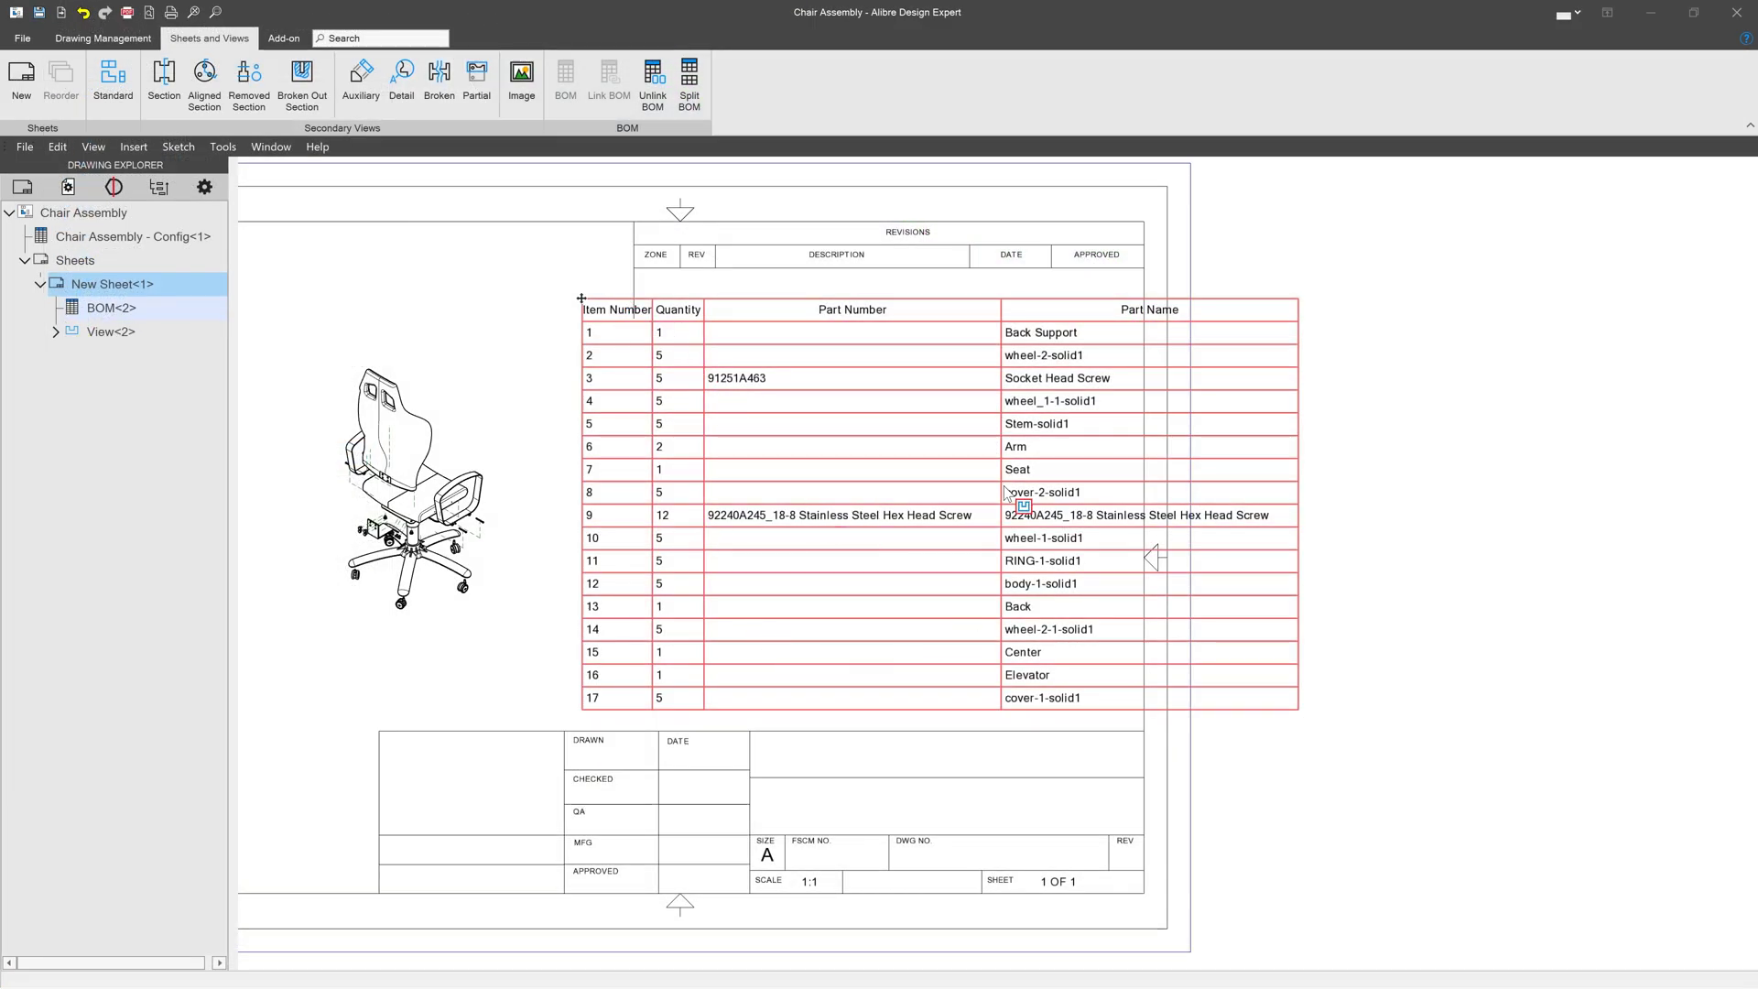
# Reproject all views of the drawing, including the bill of materials, while retaining their view mode.
pyautogui.scroll(-2, 1190, 541)
pyautogui.scroll(2, 884, 498)
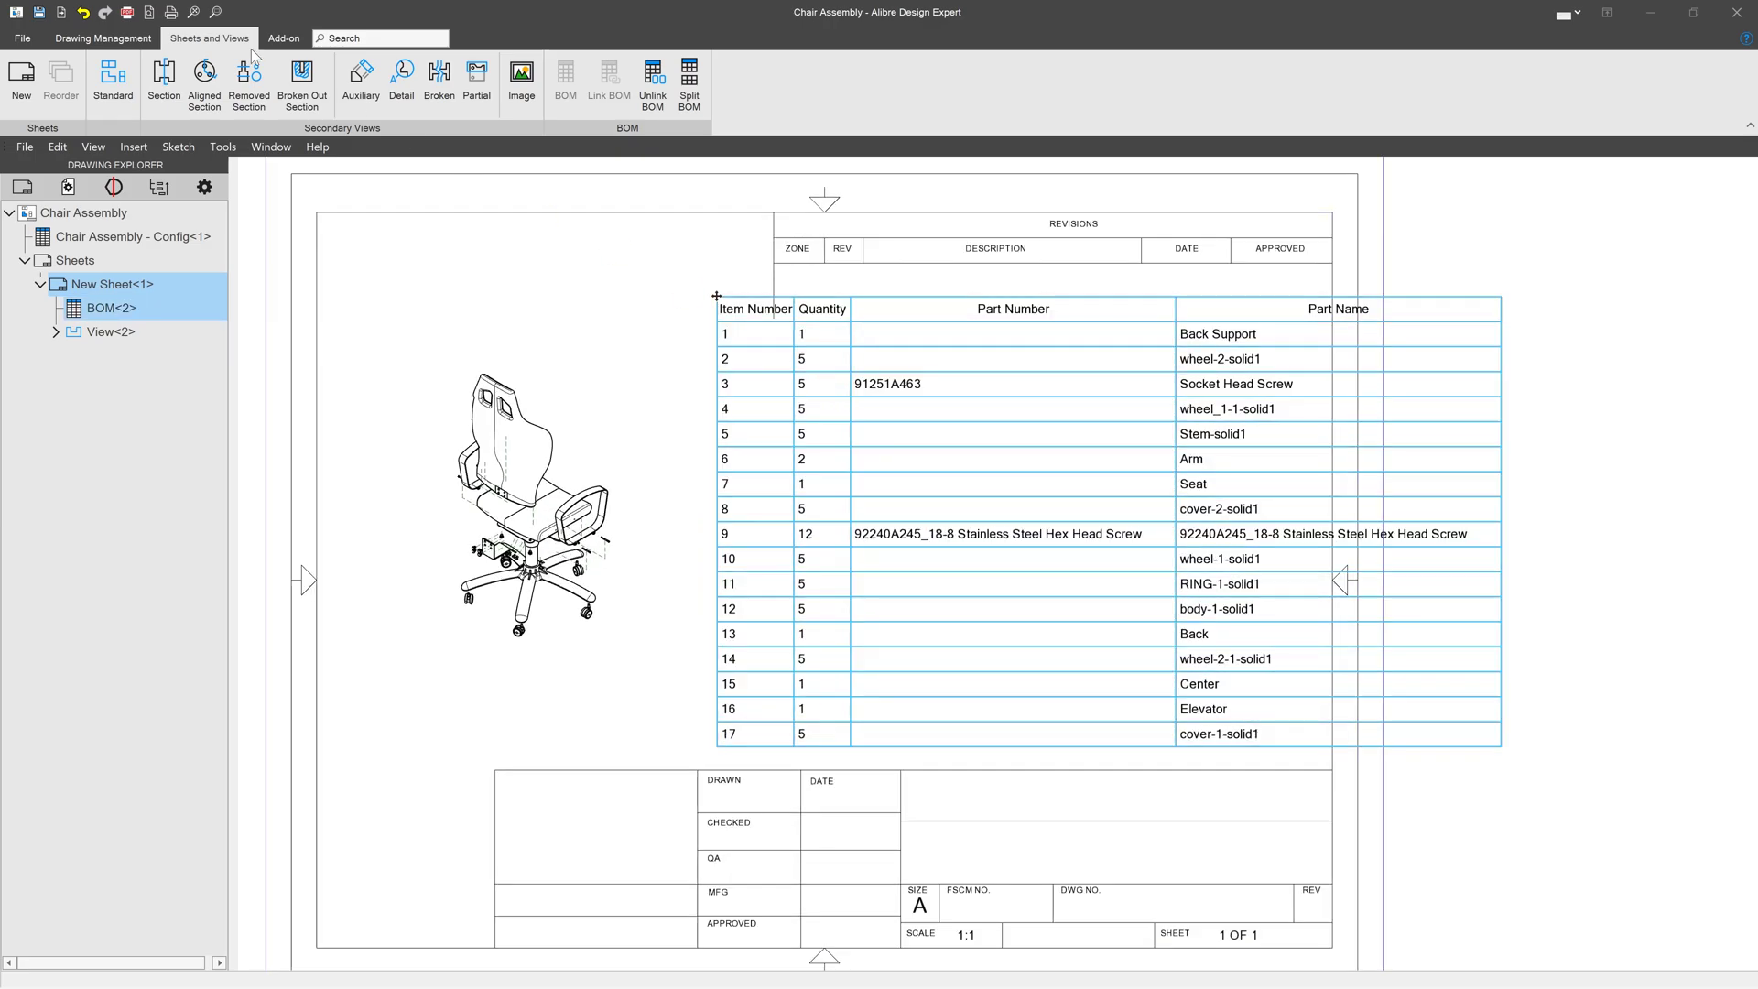
pyautogui.click(102, 38)
pyautogui.click(1311, 78)
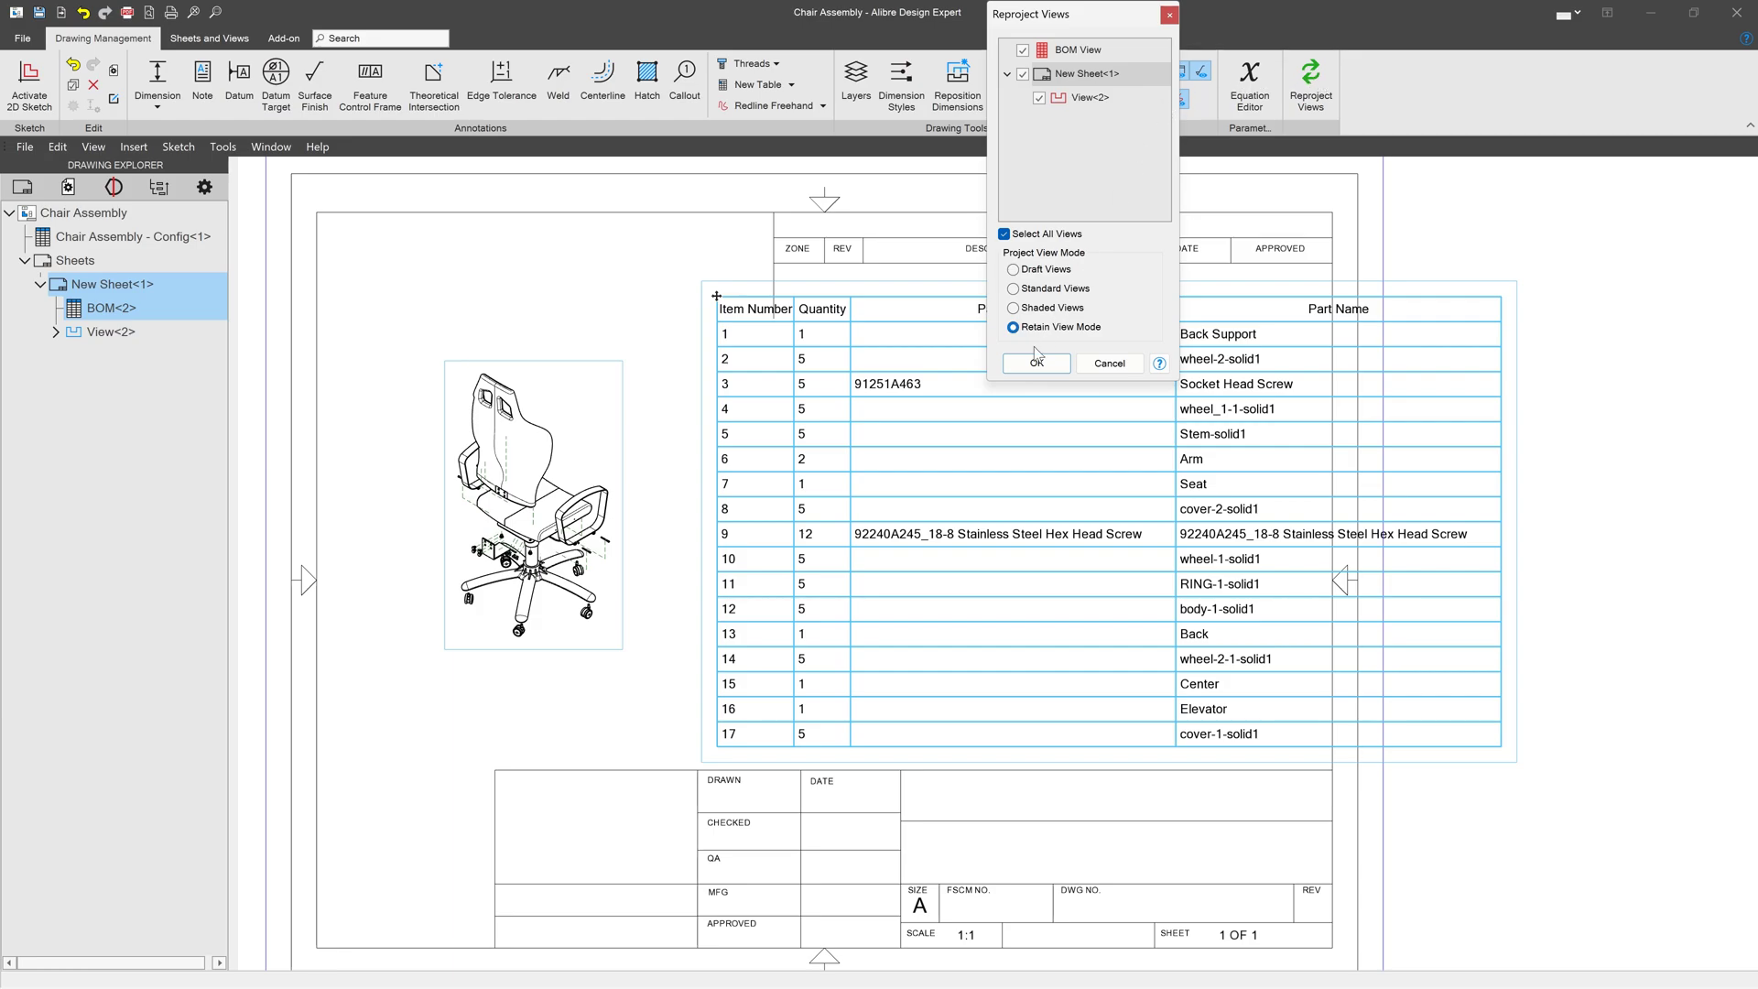
pyautogui.click(1035, 364)
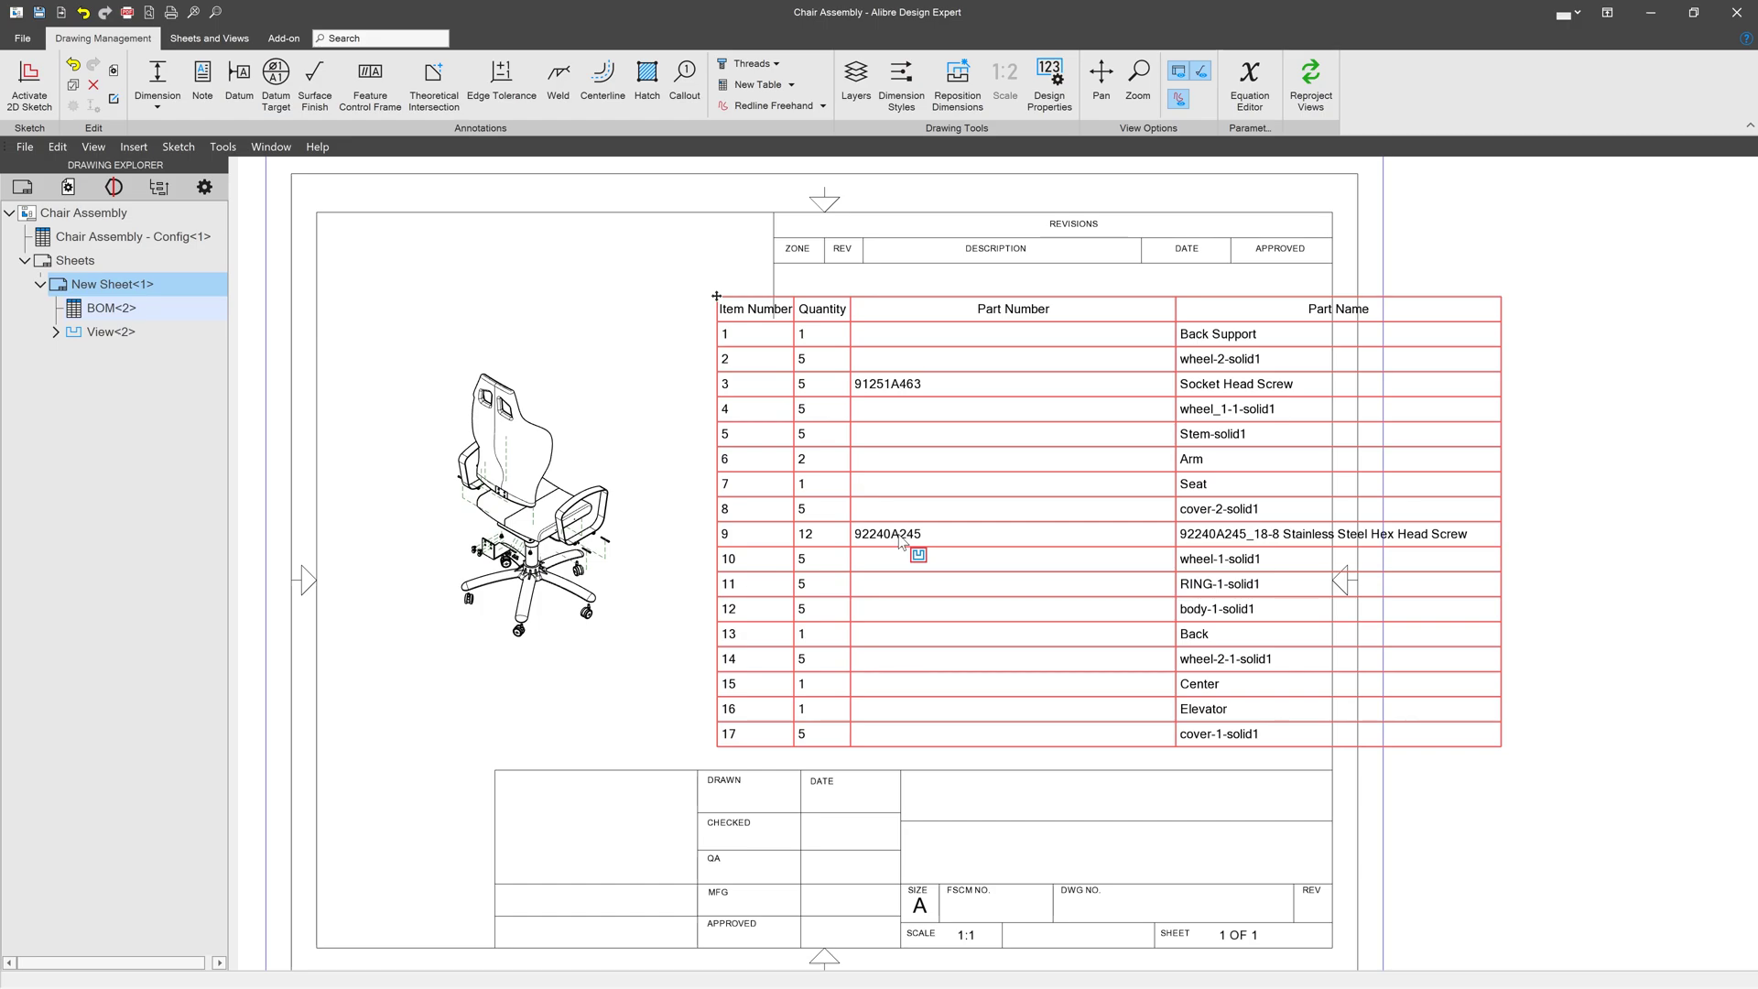
# Shorten item 9's part name to Hex Head Screw in the bill of materials and fit the Part Number and Part Name columns to their contents.
pyautogui.click(816, 357)
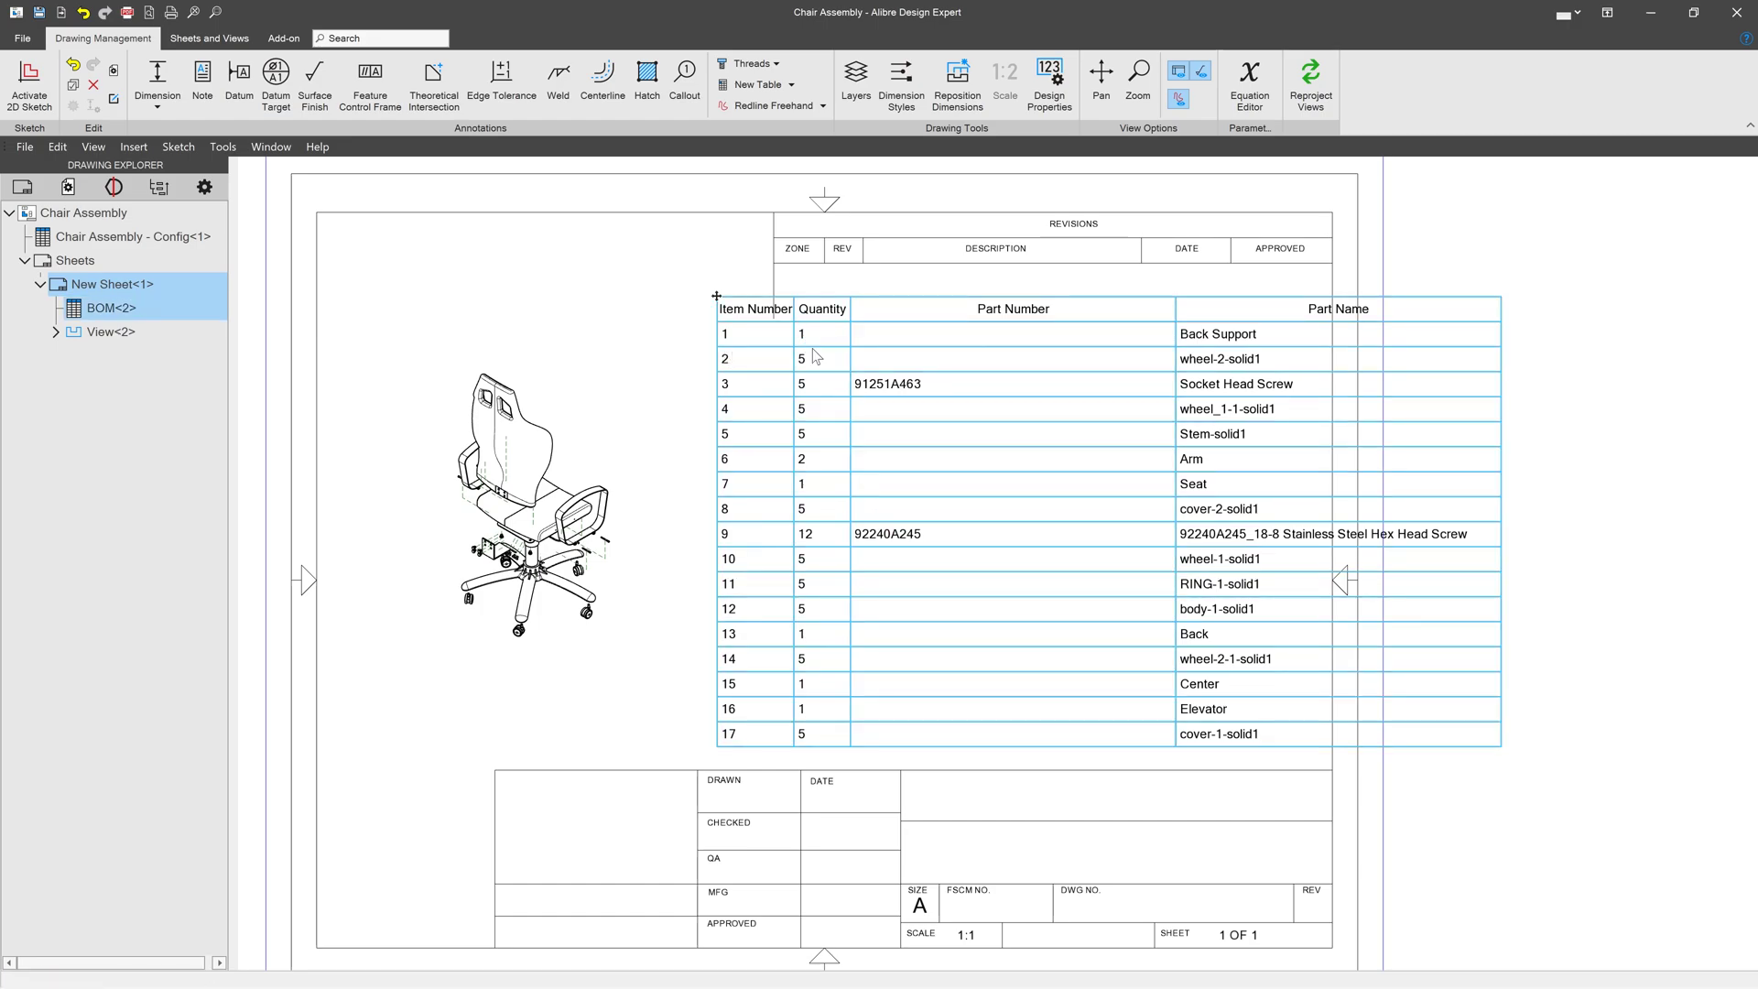
pyautogui.doubleClick(816, 356)
pyautogui.doubleClick(631, 384)
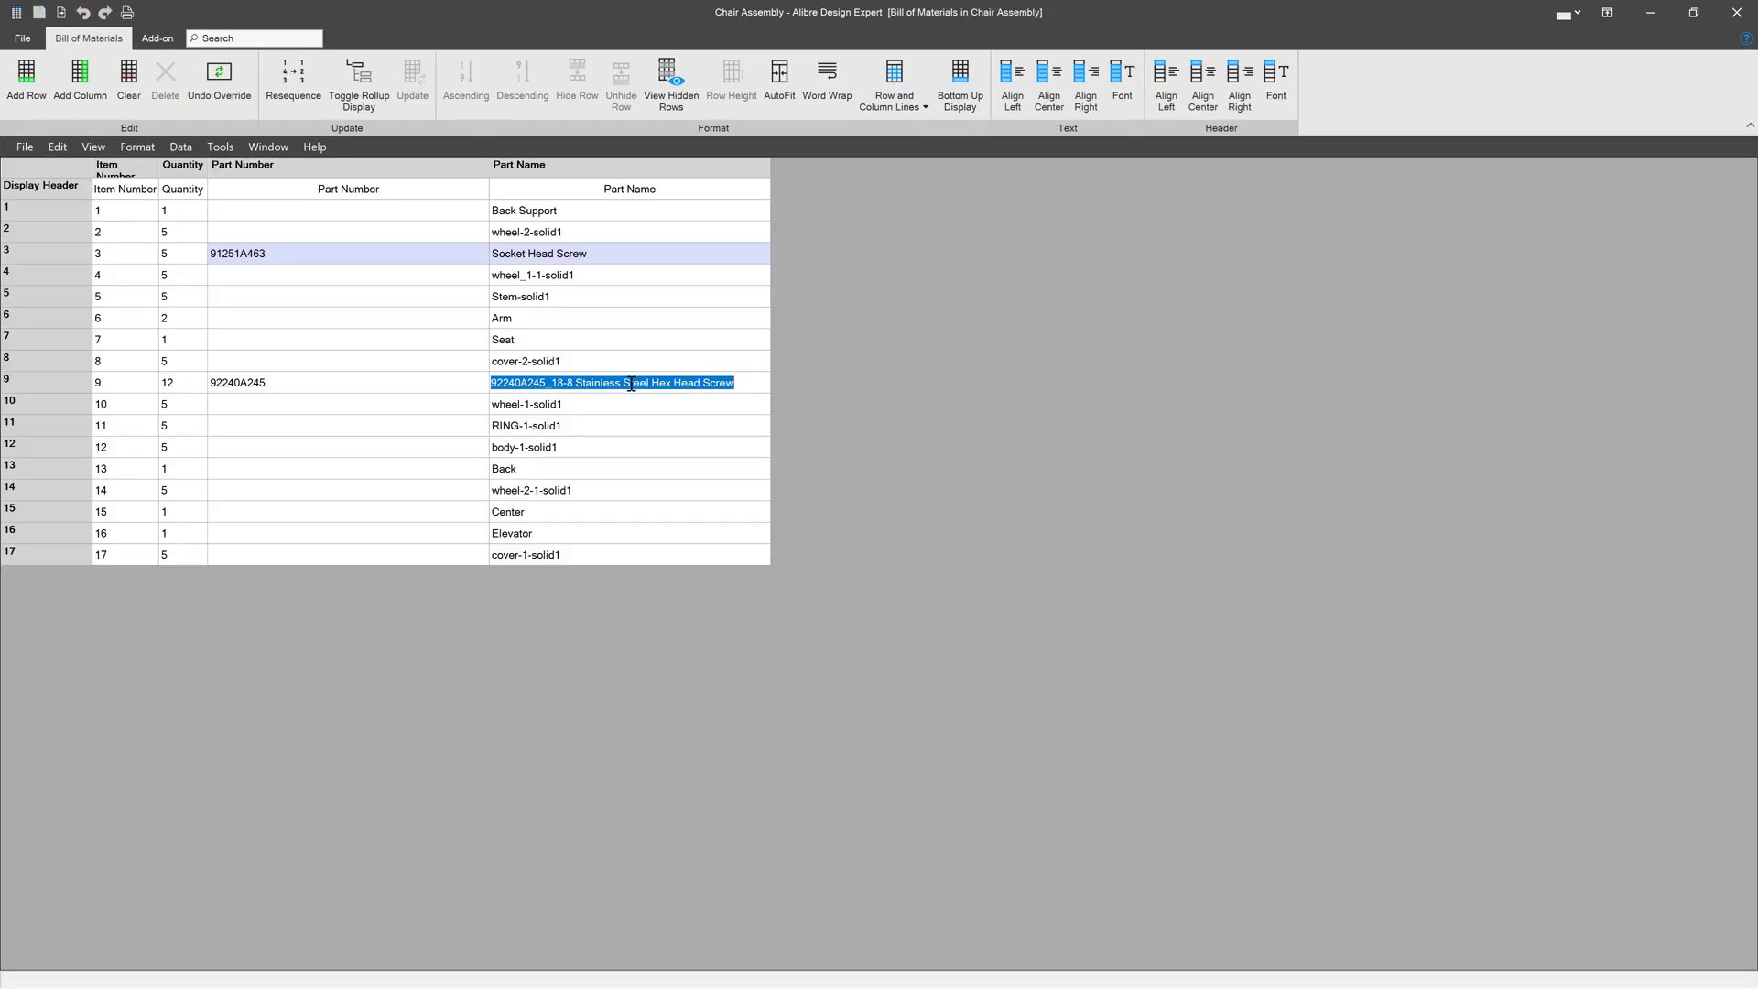
pyautogui.moveTo(650, 383); pyautogui.dragTo(408, 380)
pyautogui.press('Delete')
pyautogui.press('Delete')
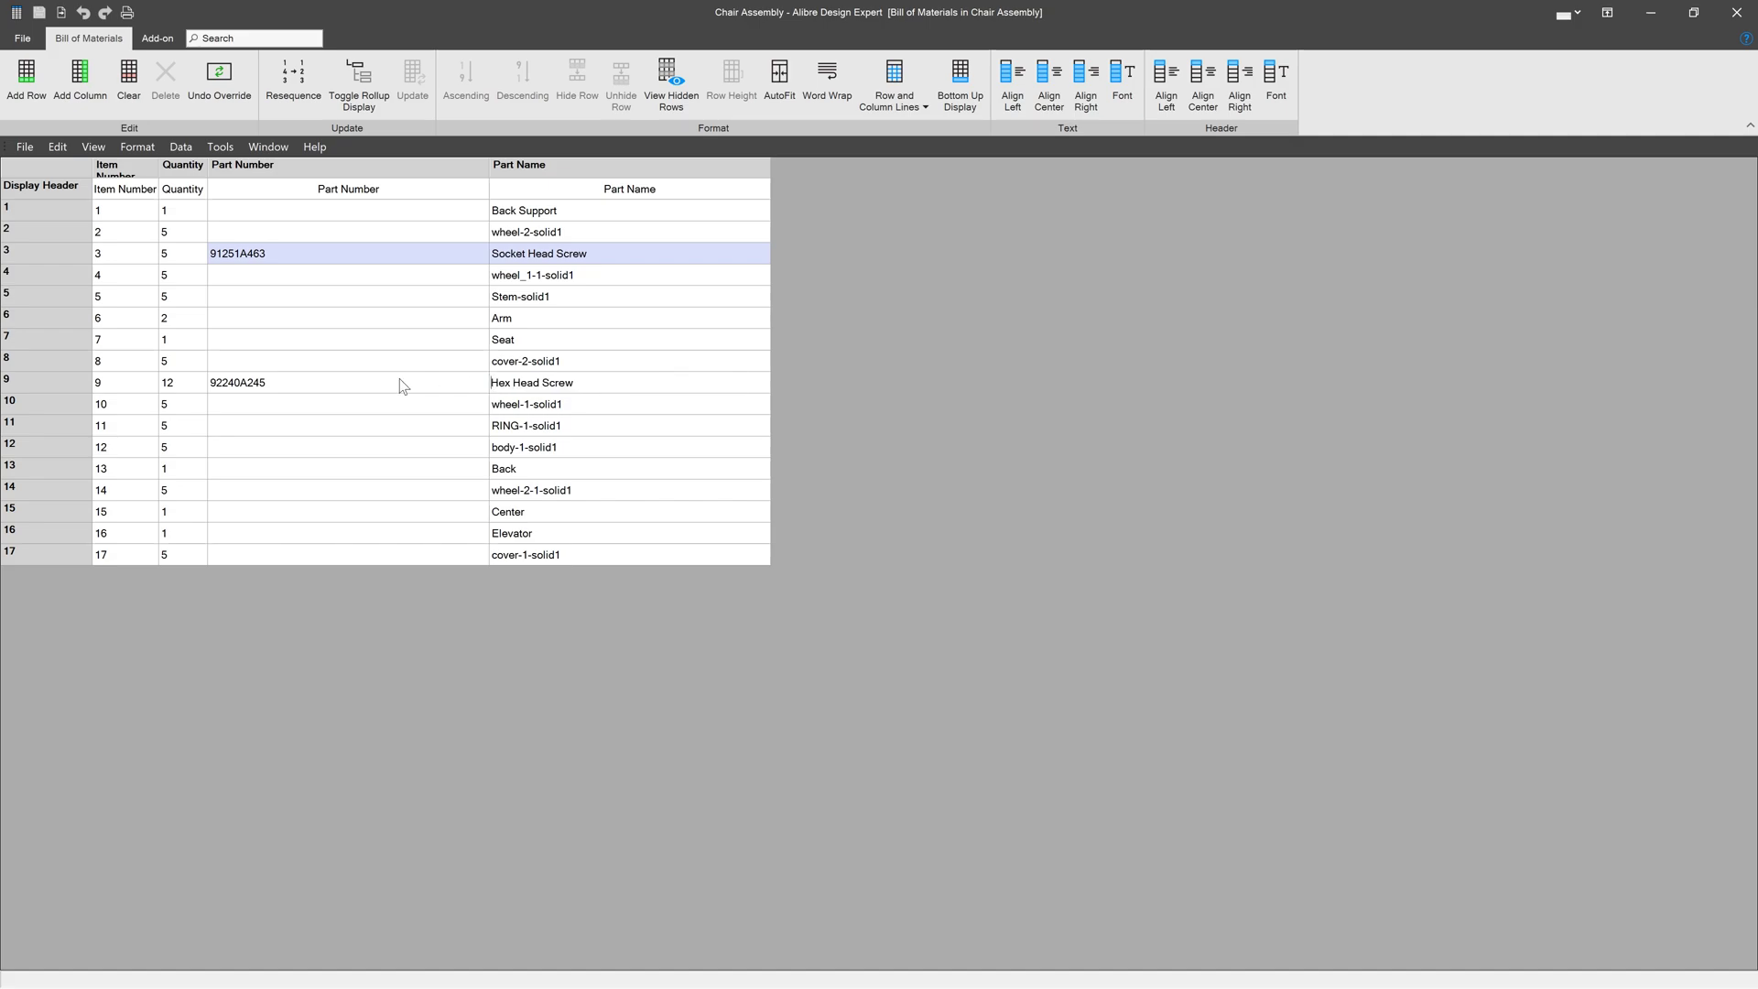
pyautogui.doubleClick(485, 168)
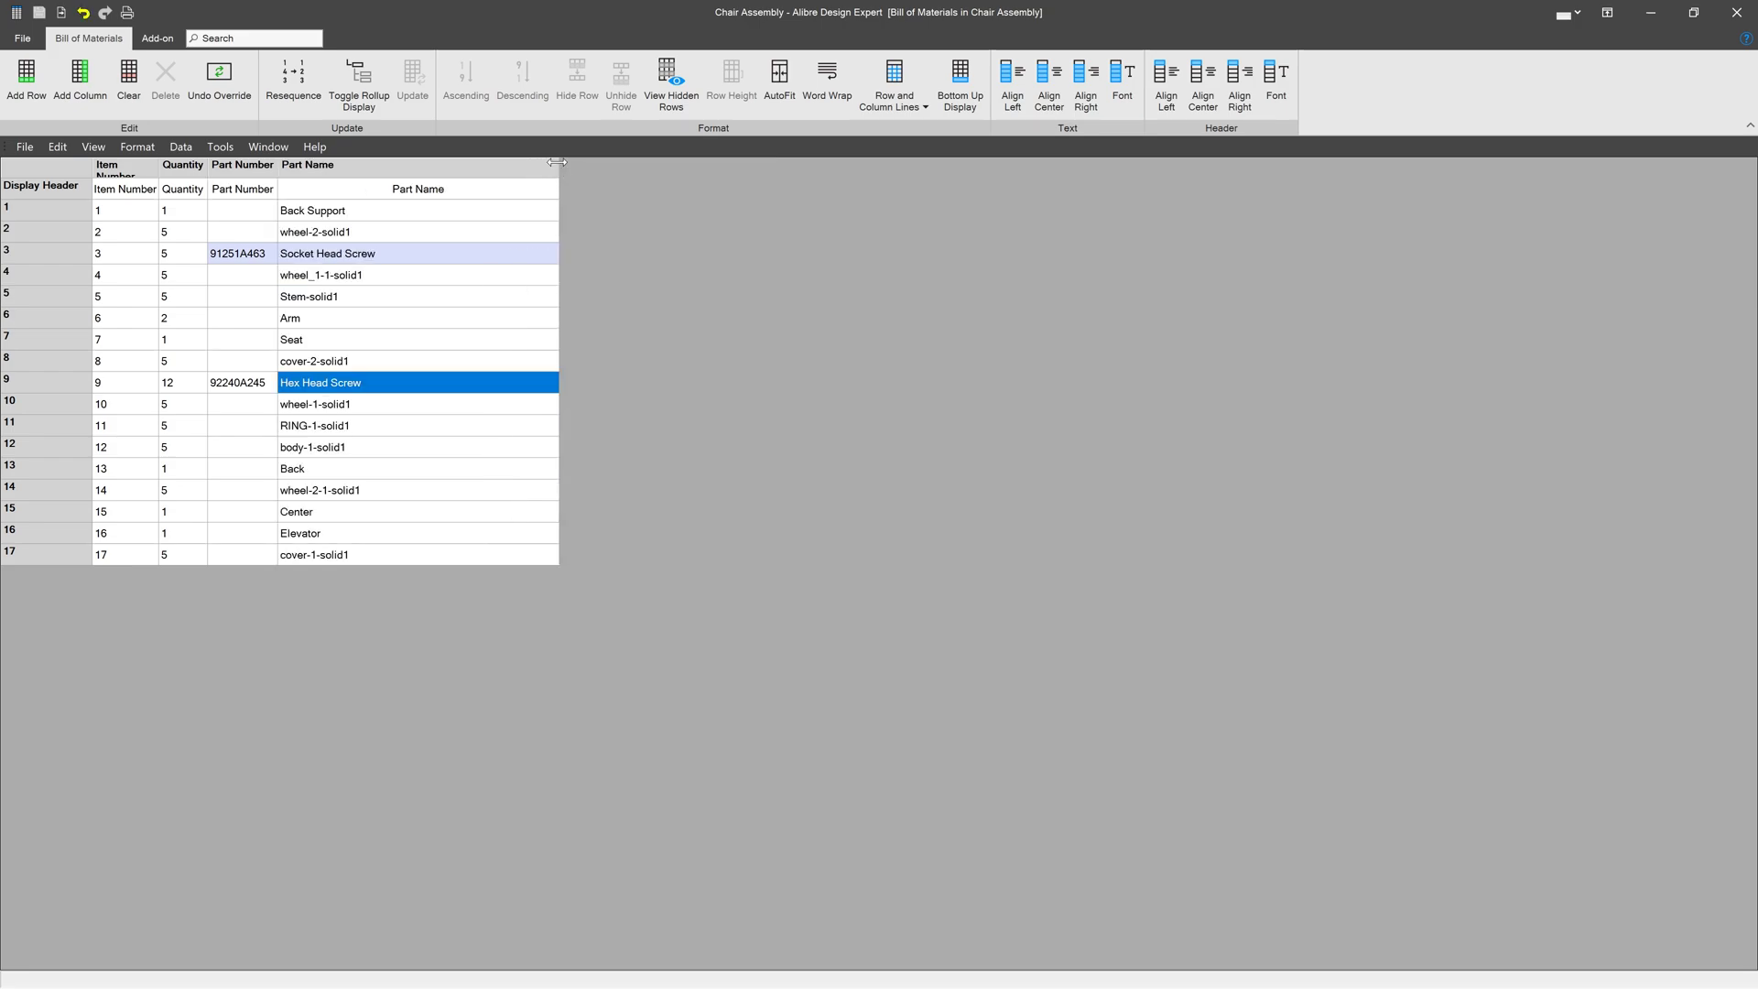
pyautogui.doubleClick(557, 162)
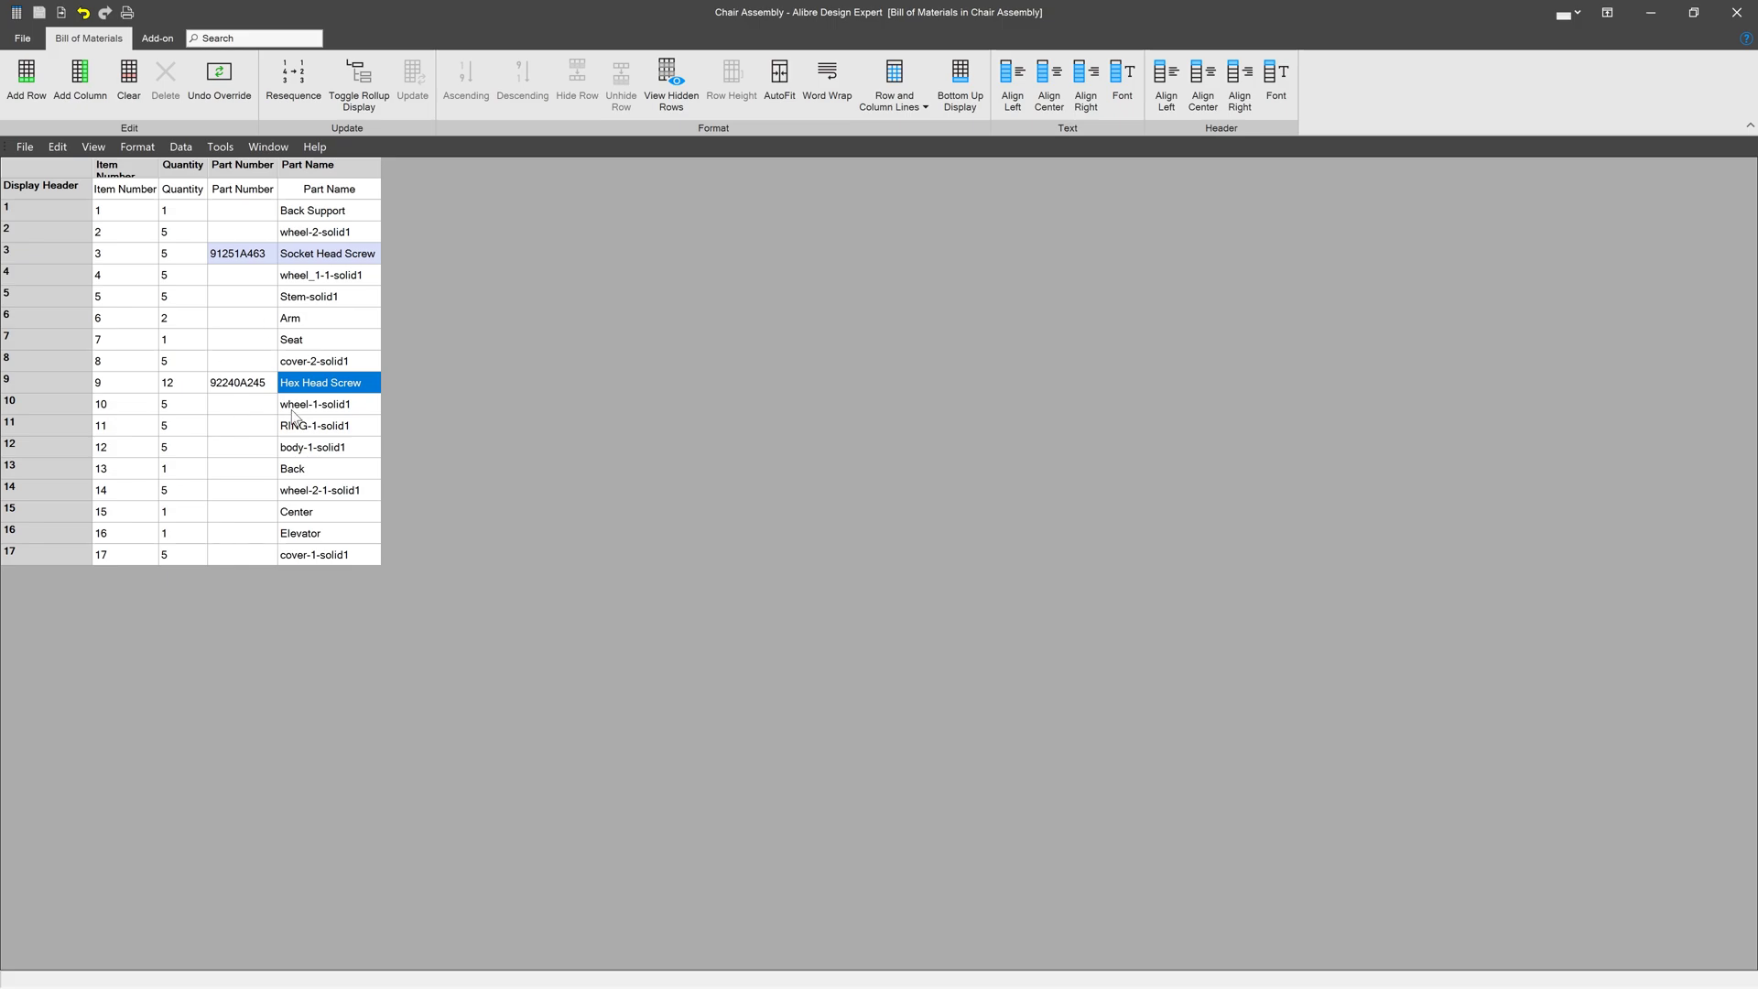
# Insert a column for the custom property Machinist after the Part Name column of the bill of materials.
pyautogui.rightClick(357, 168)
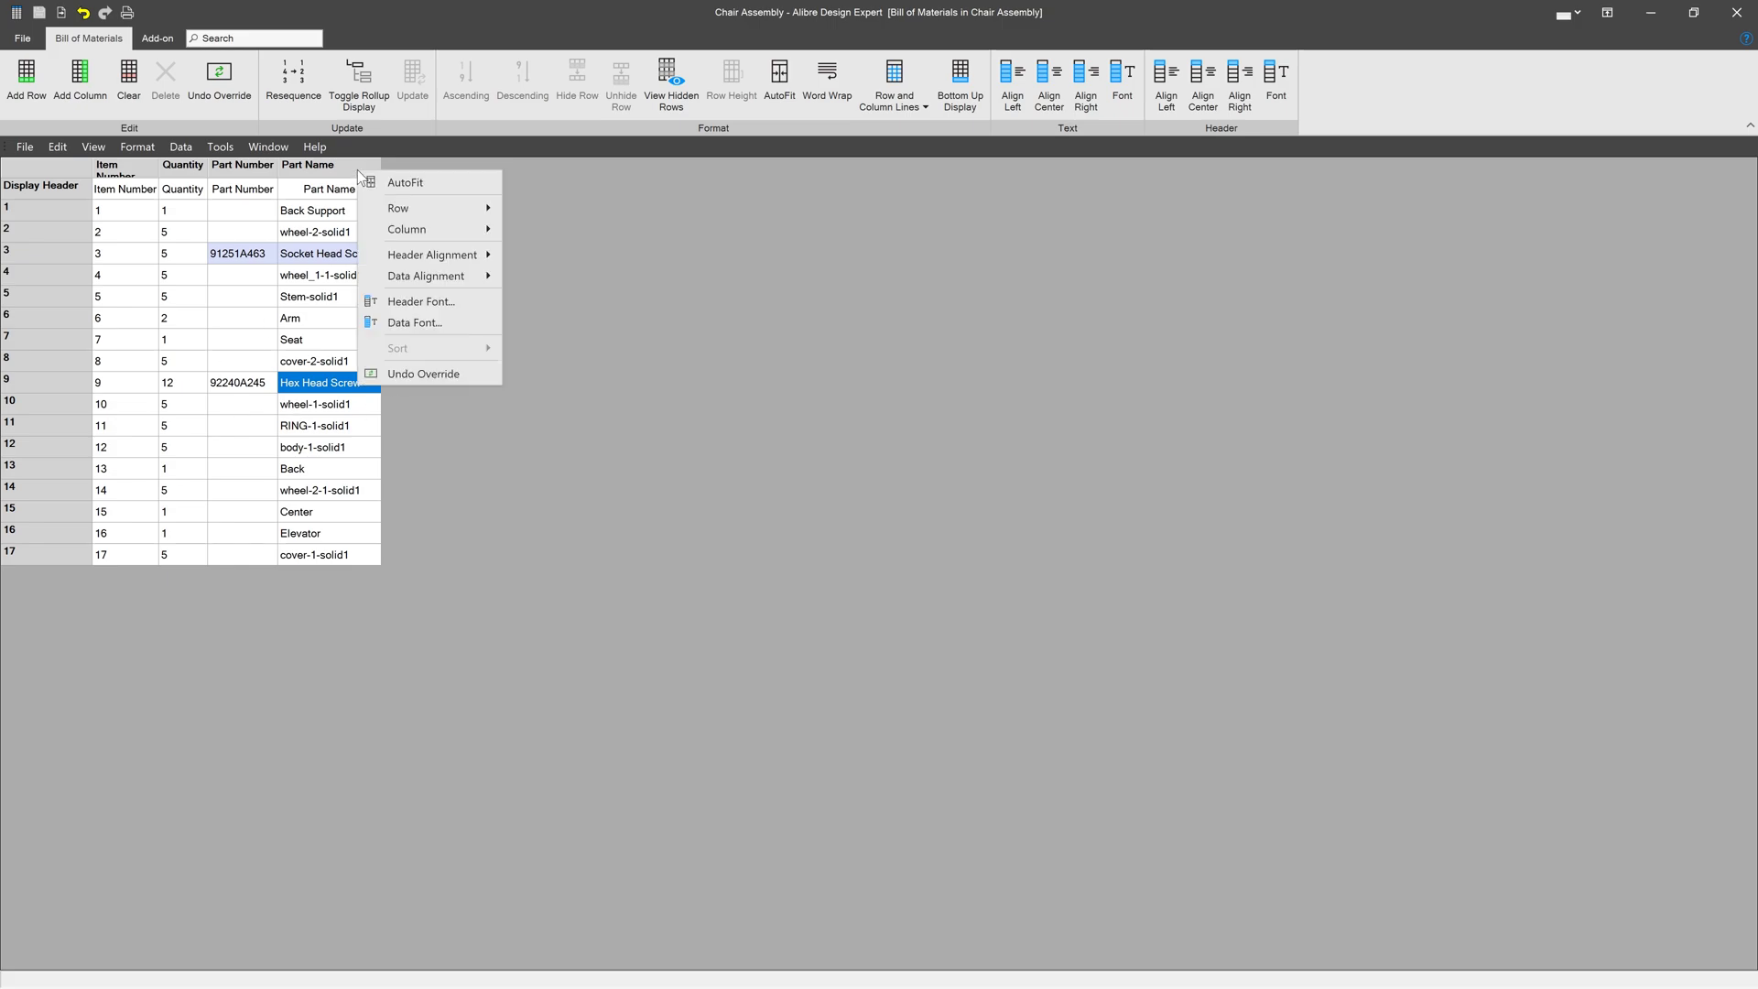
pyautogui.moveTo(436, 236)
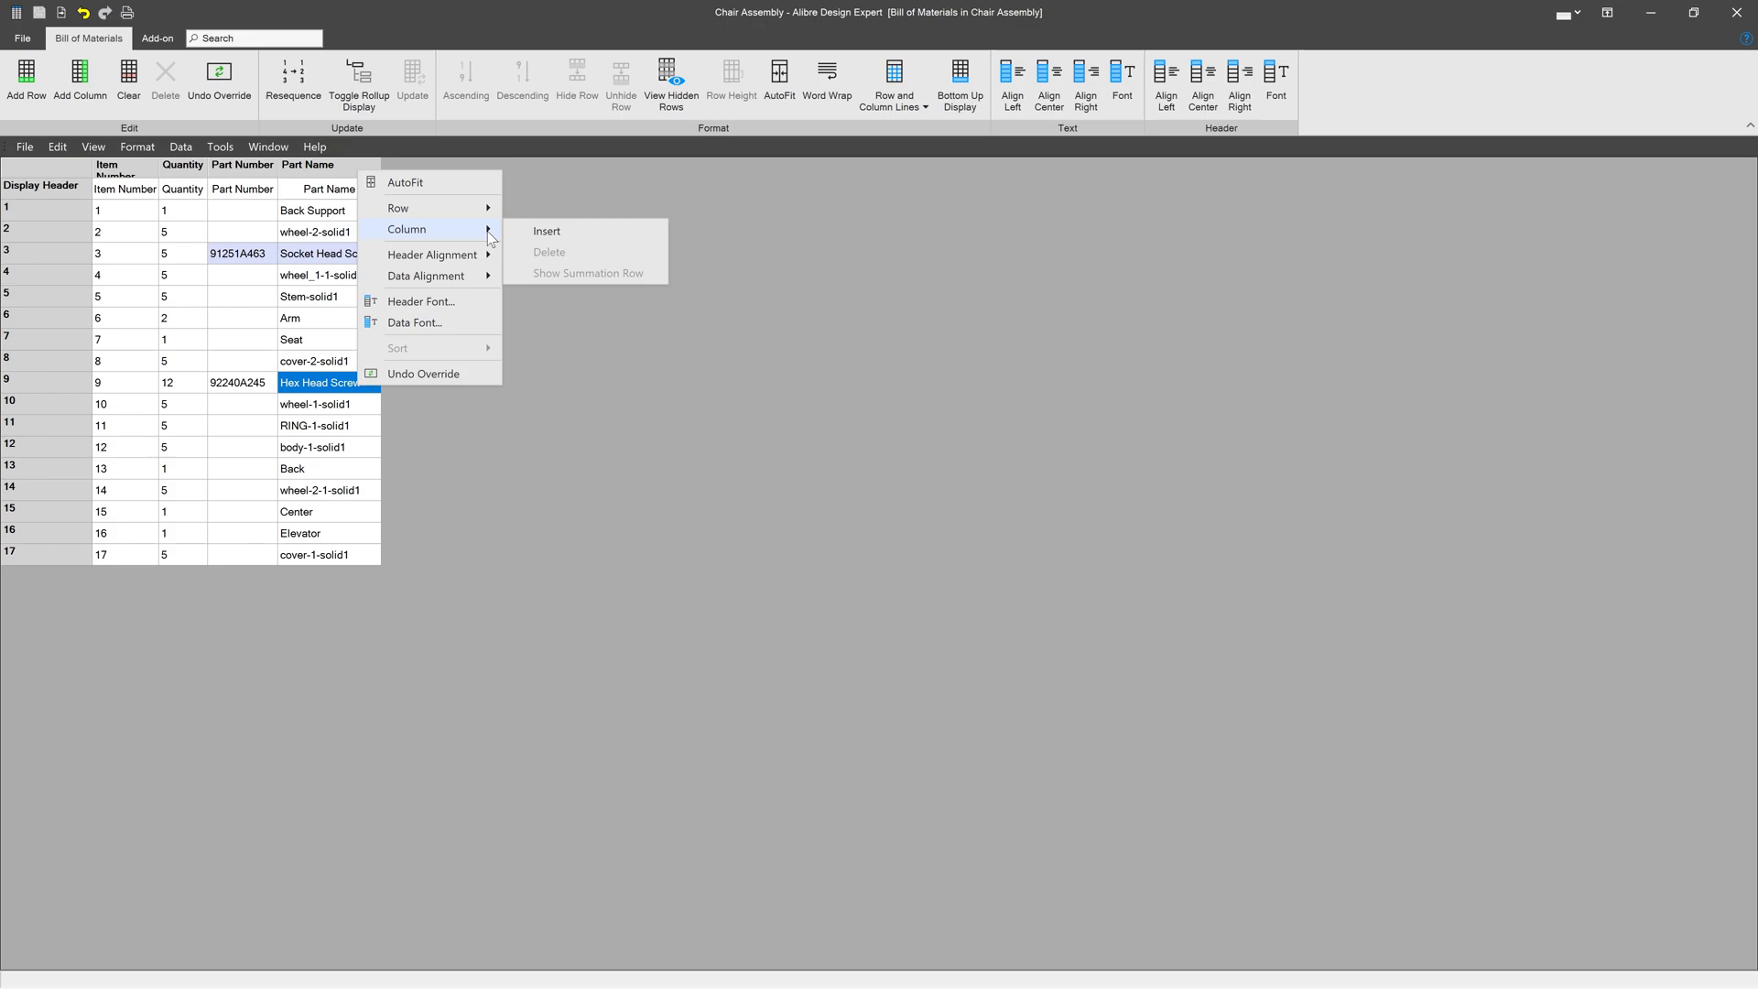
pyautogui.click(562, 229)
pyautogui.moveTo(1350, 39); pyautogui.dragTo(860, 359)
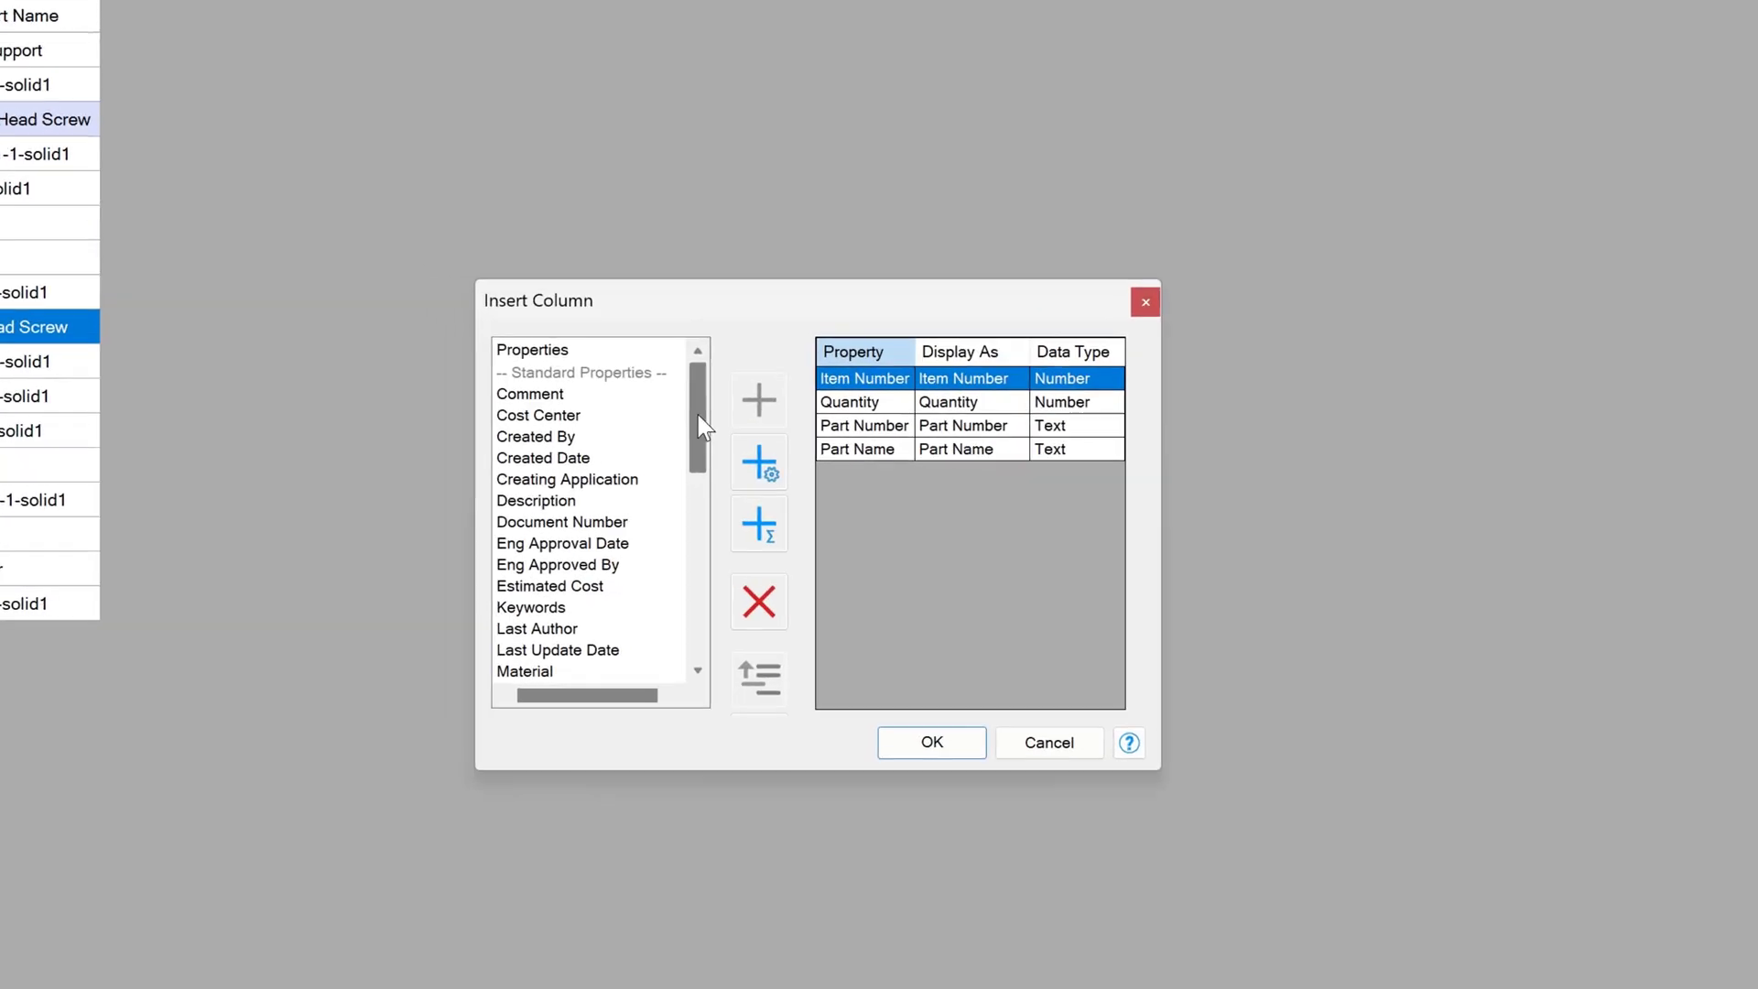
pyautogui.scroll(-1, 751, 454)
pyautogui.moveTo(617, 440); pyautogui.dragTo(683, 771)
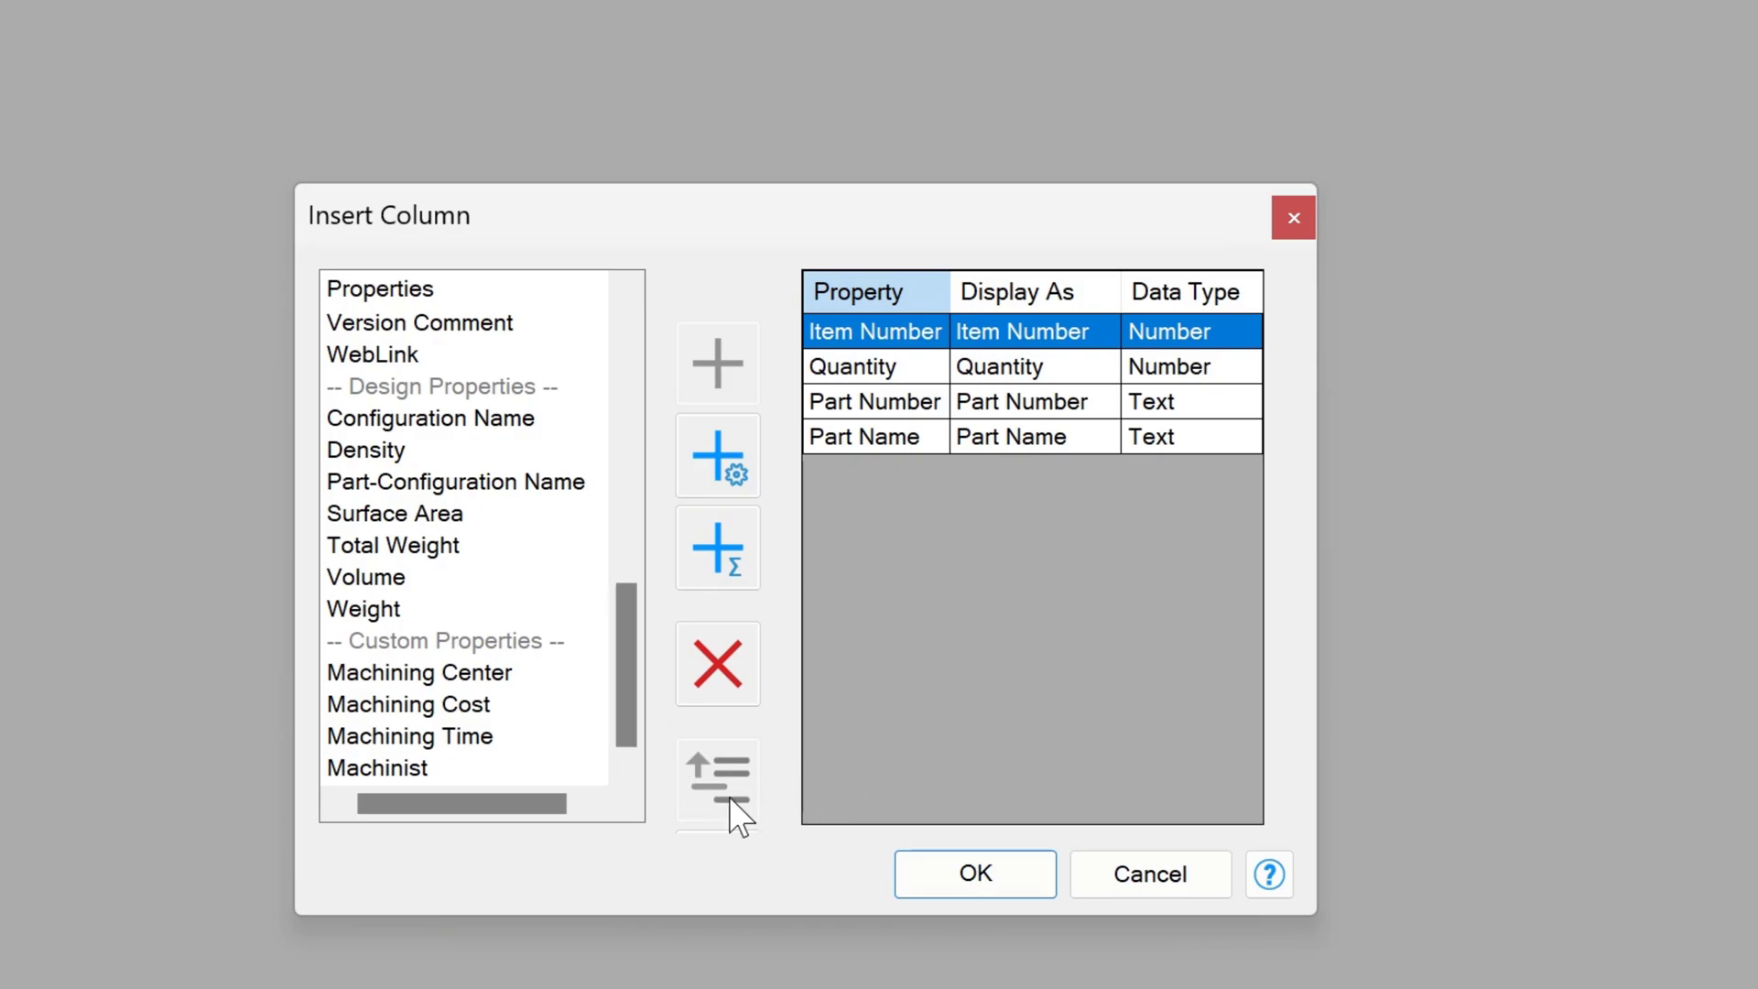
pyautogui.click(421, 769)
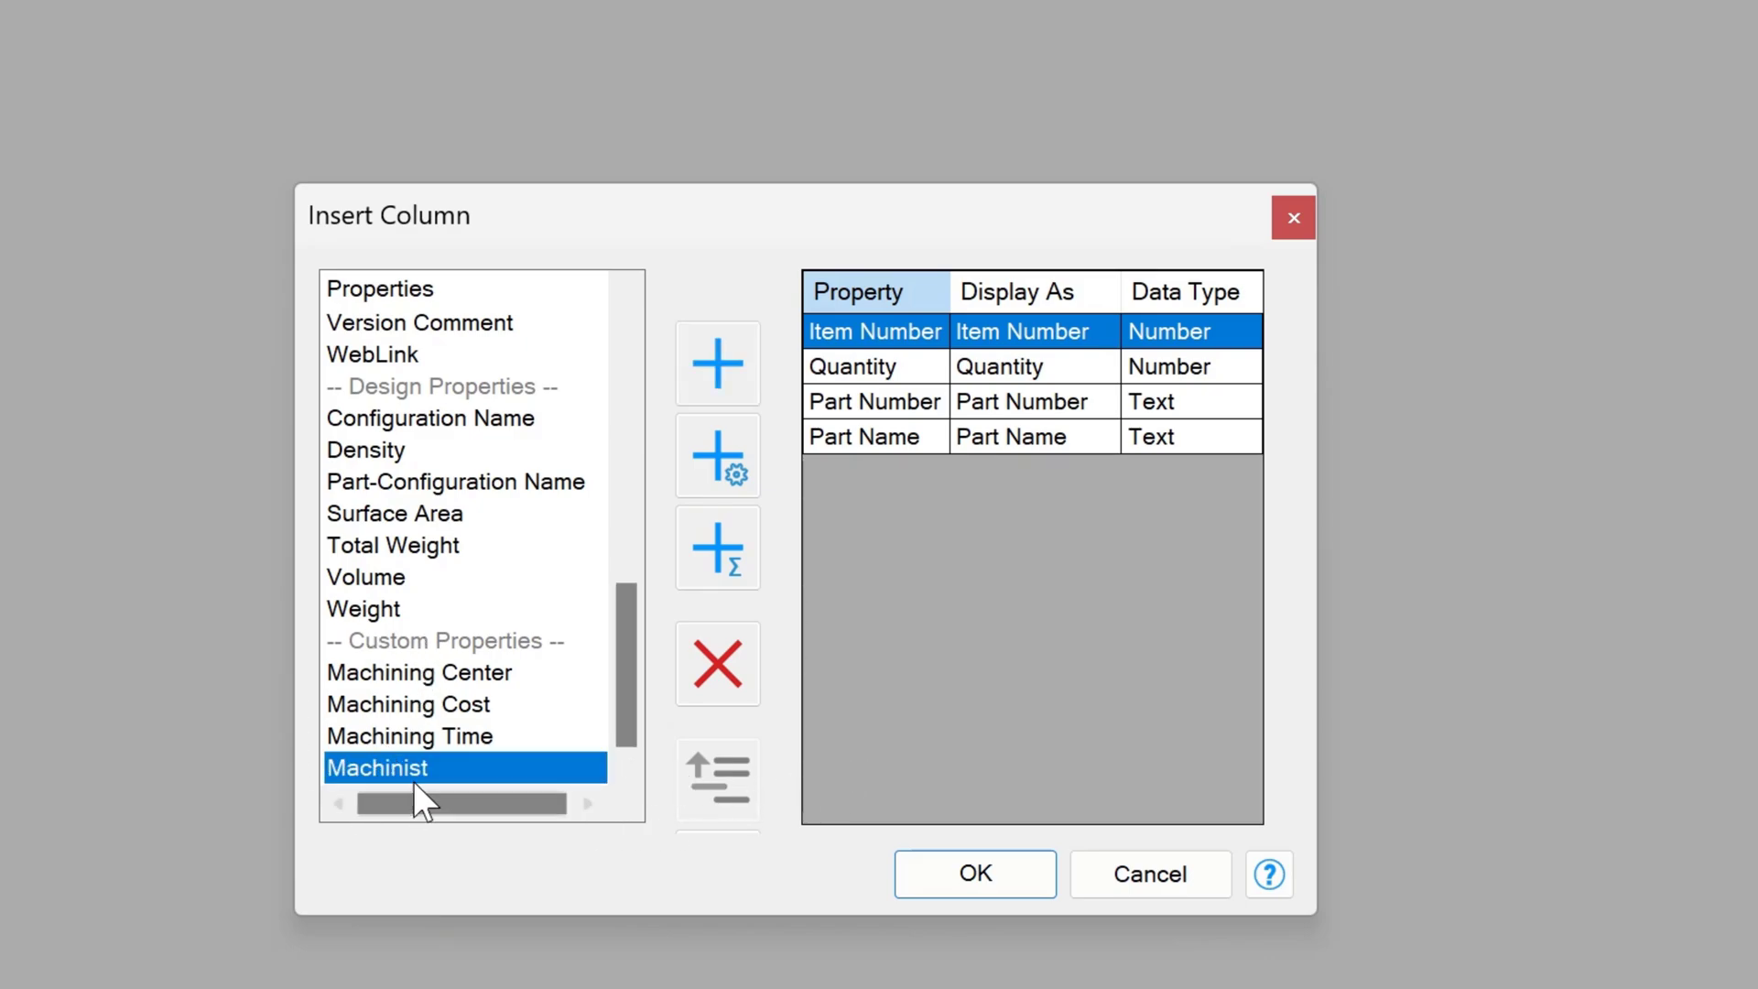
pyautogui.click(718, 364)
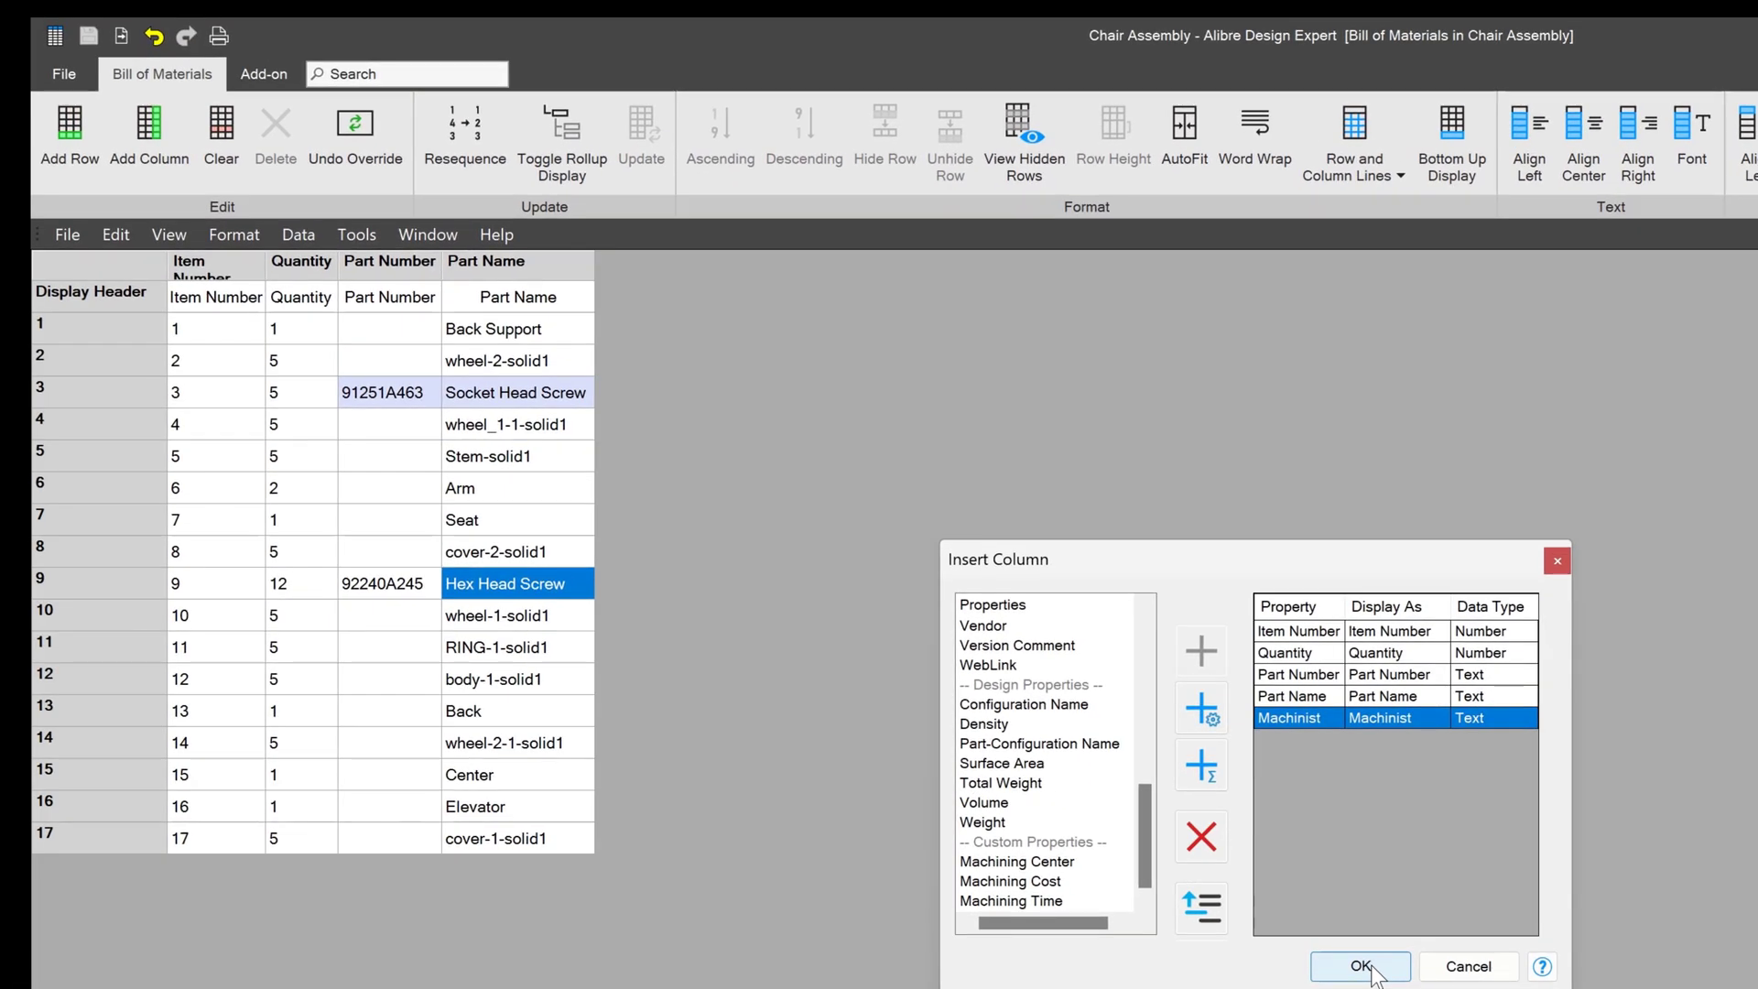
pyautogui.click(1361, 967)
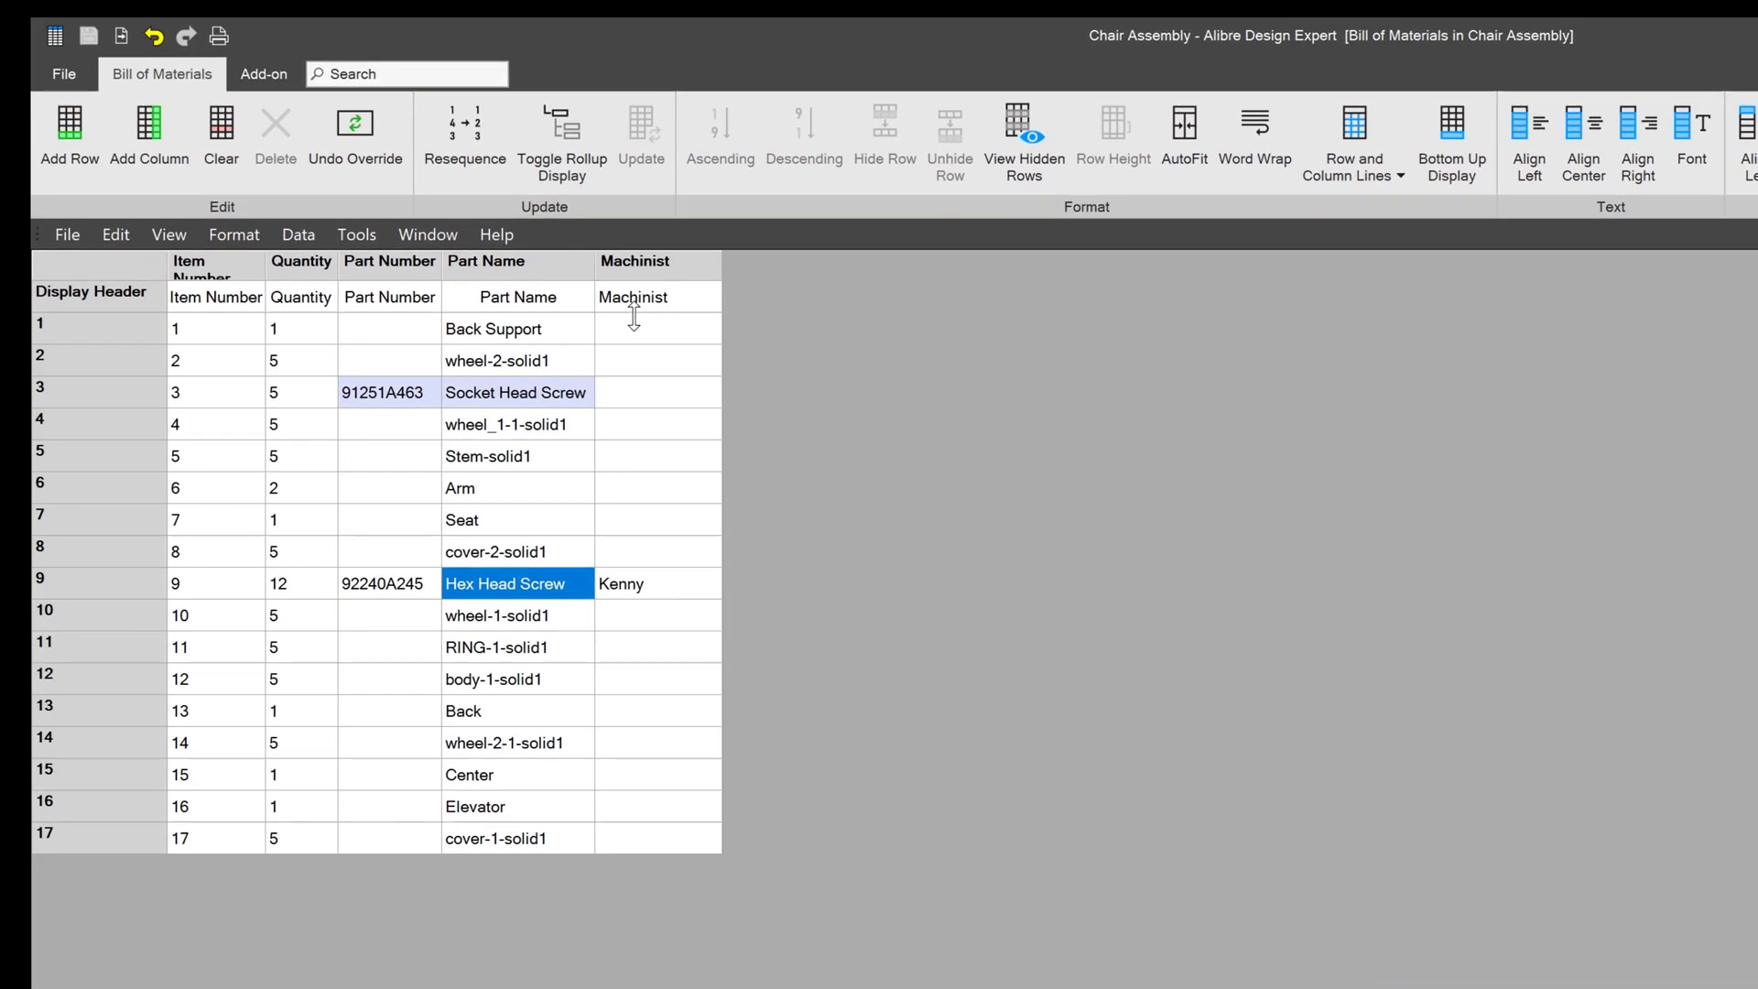
pyautogui.click(689, 594)
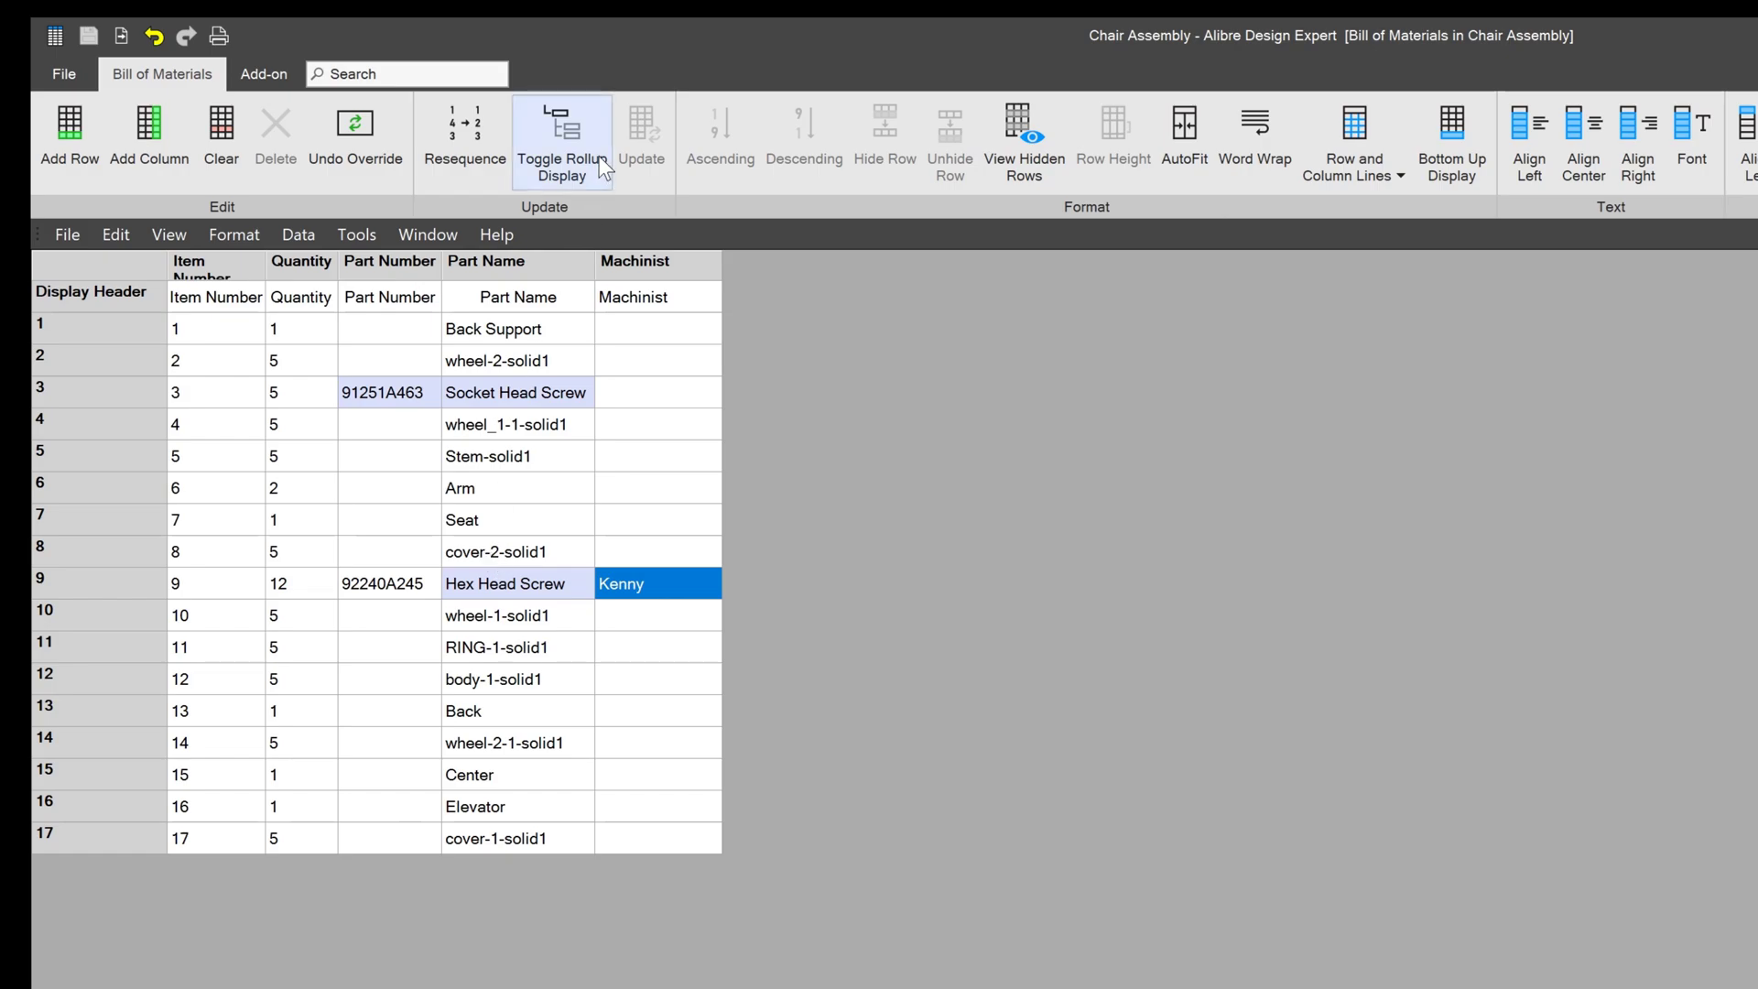
# Delete the Machinist column from the bill of materials and return to the drawing sheet.
pyautogui.click(635, 260)
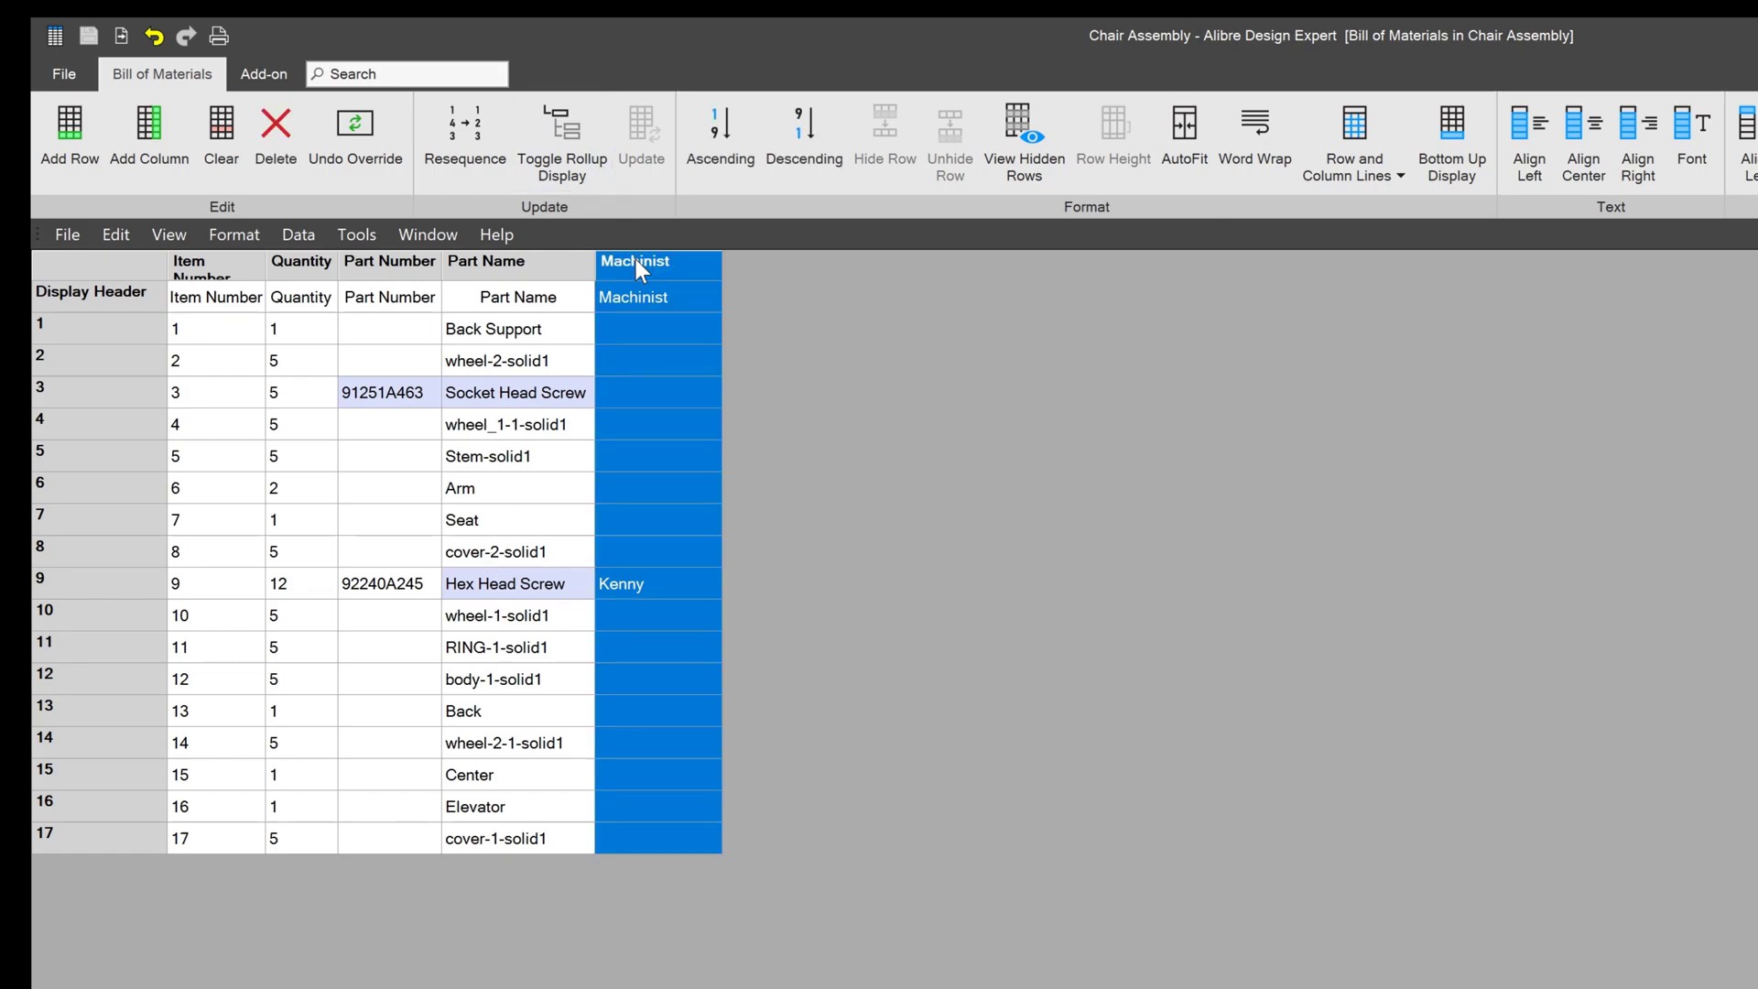
pyautogui.rightClick(635, 260)
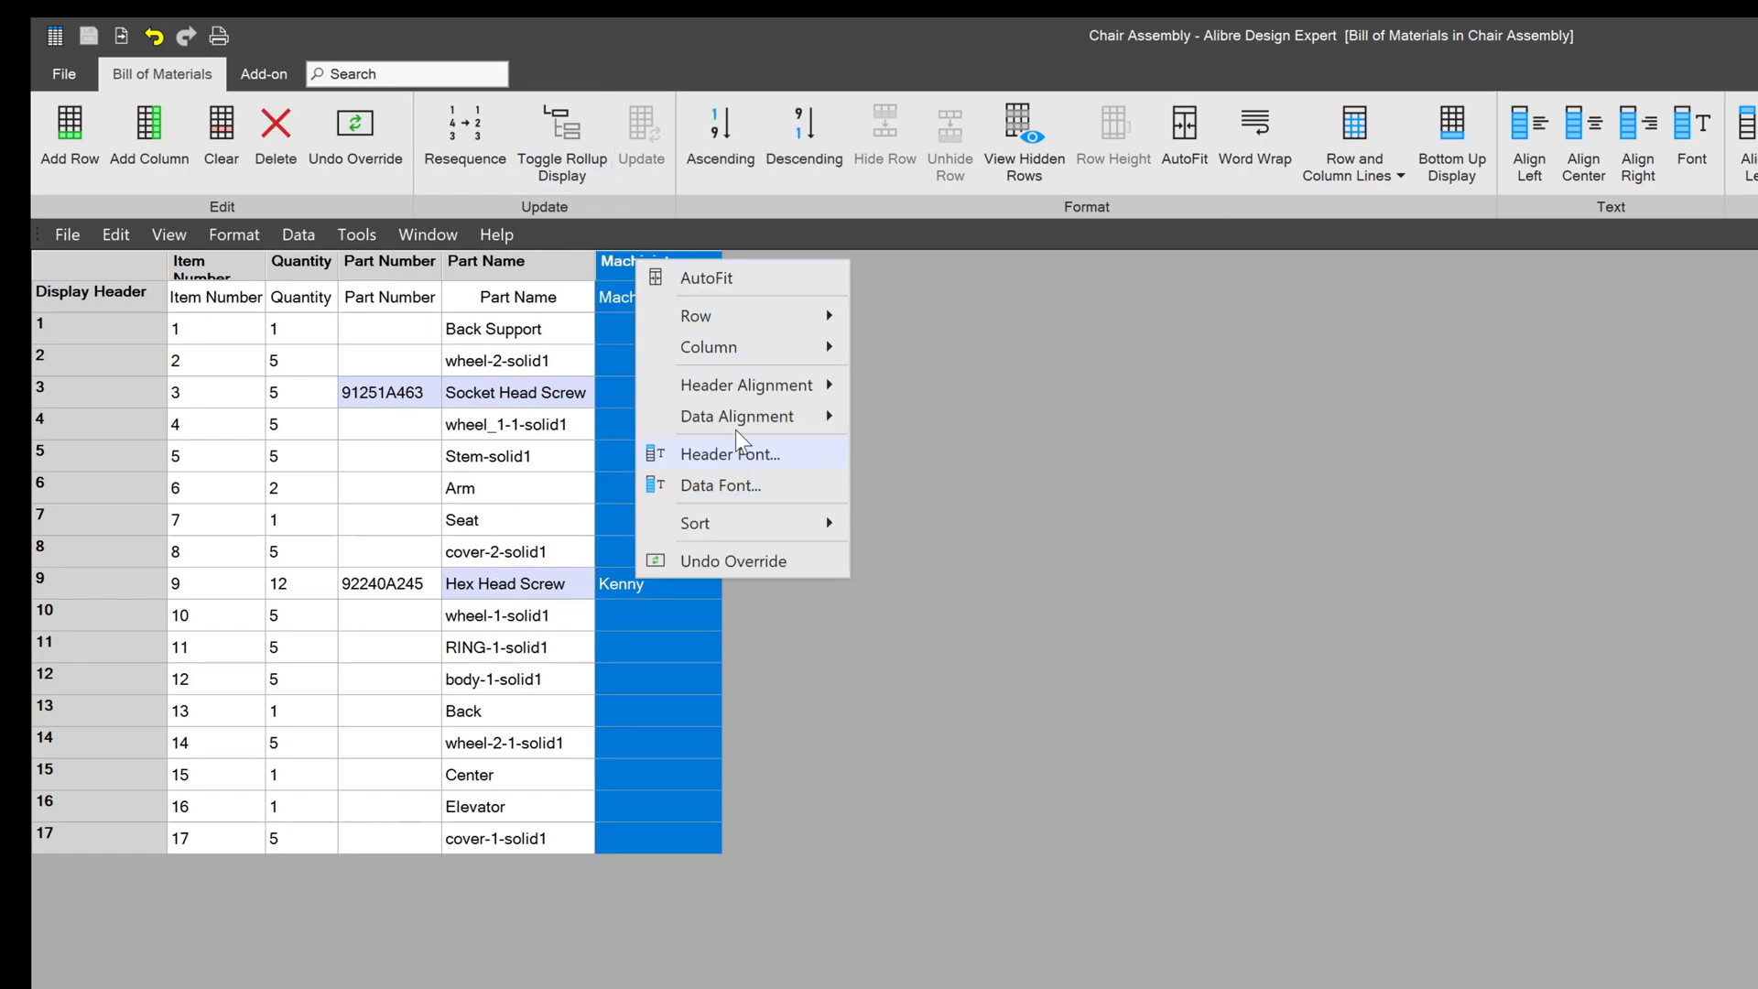
pyautogui.moveTo(752, 331)
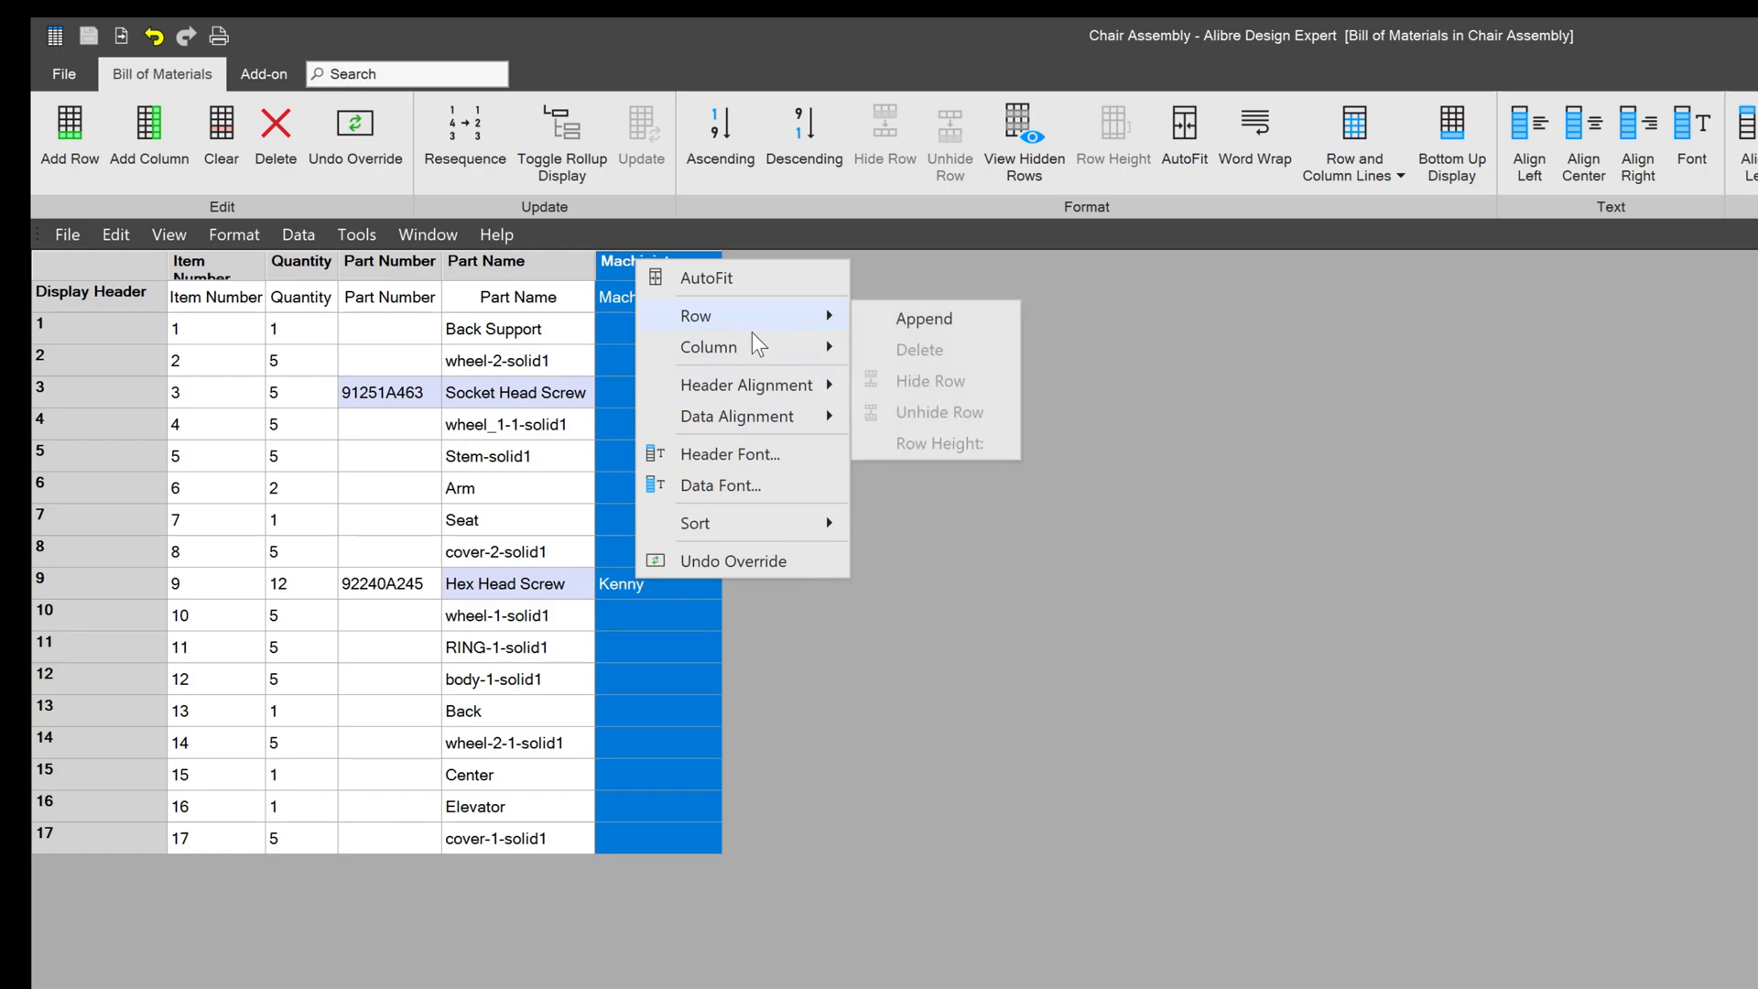
pyautogui.click(932, 378)
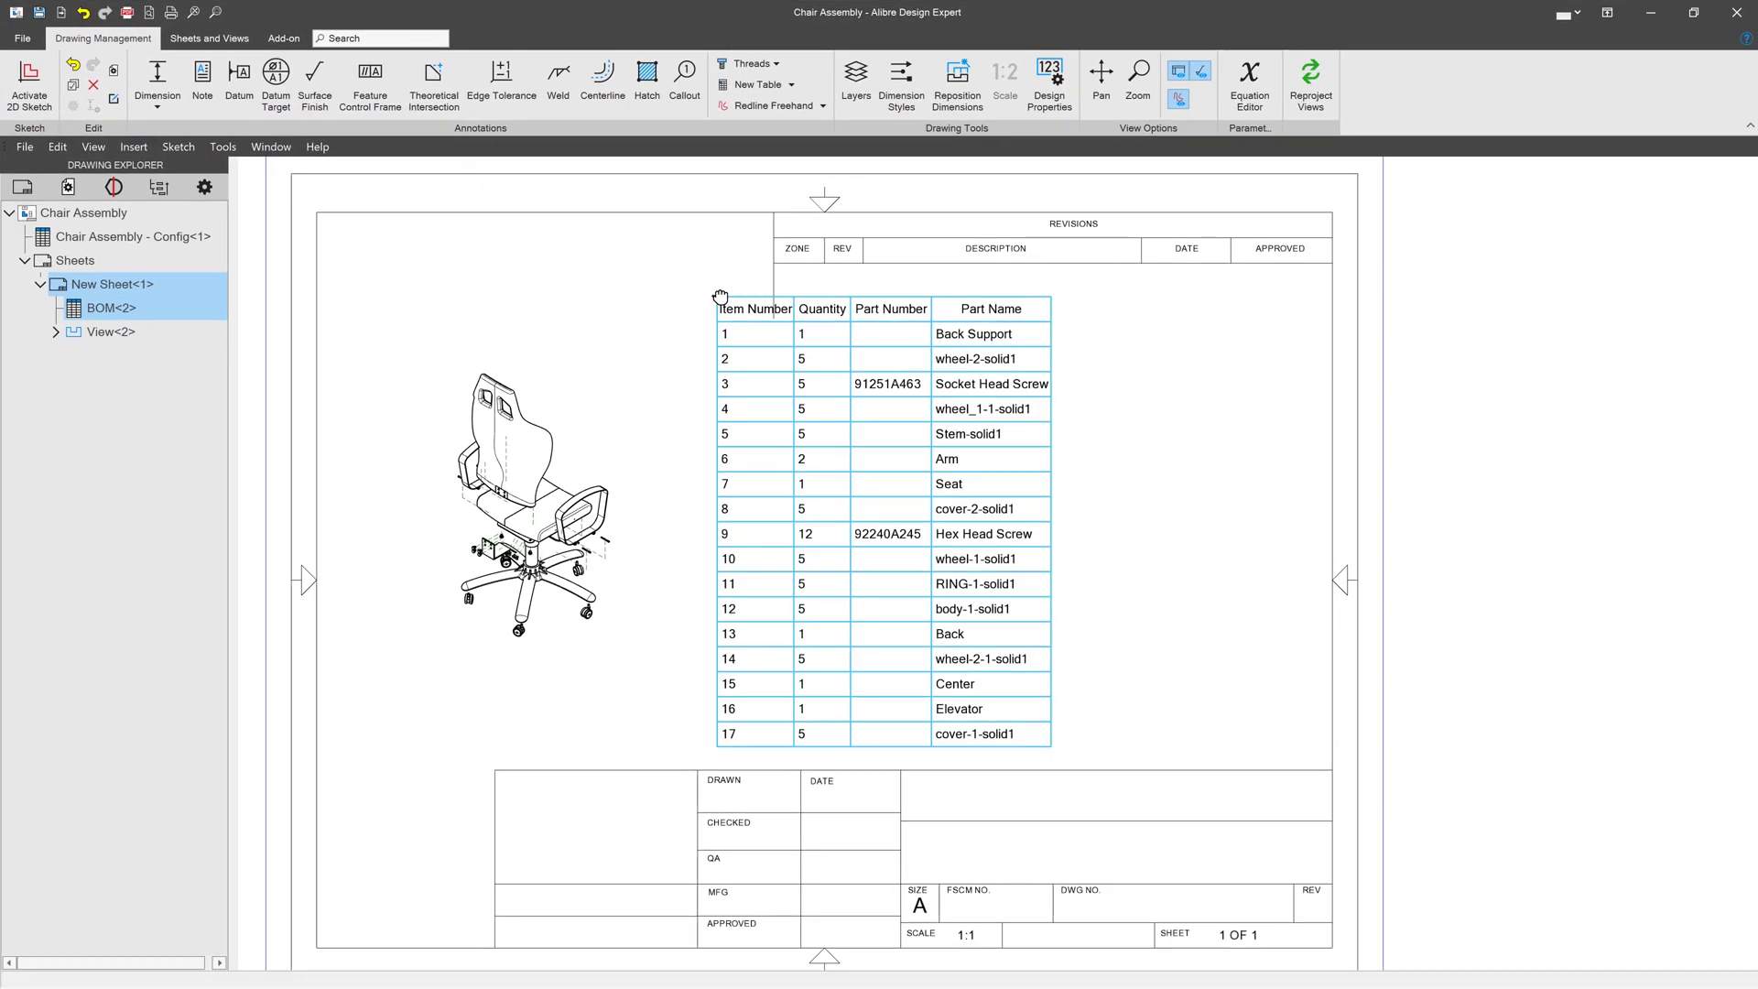
# Move the bill of materials table against the right border of the sheet, just below the revisions block.
pyautogui.moveTo(720, 296); pyautogui.dragTo(1001, 319)
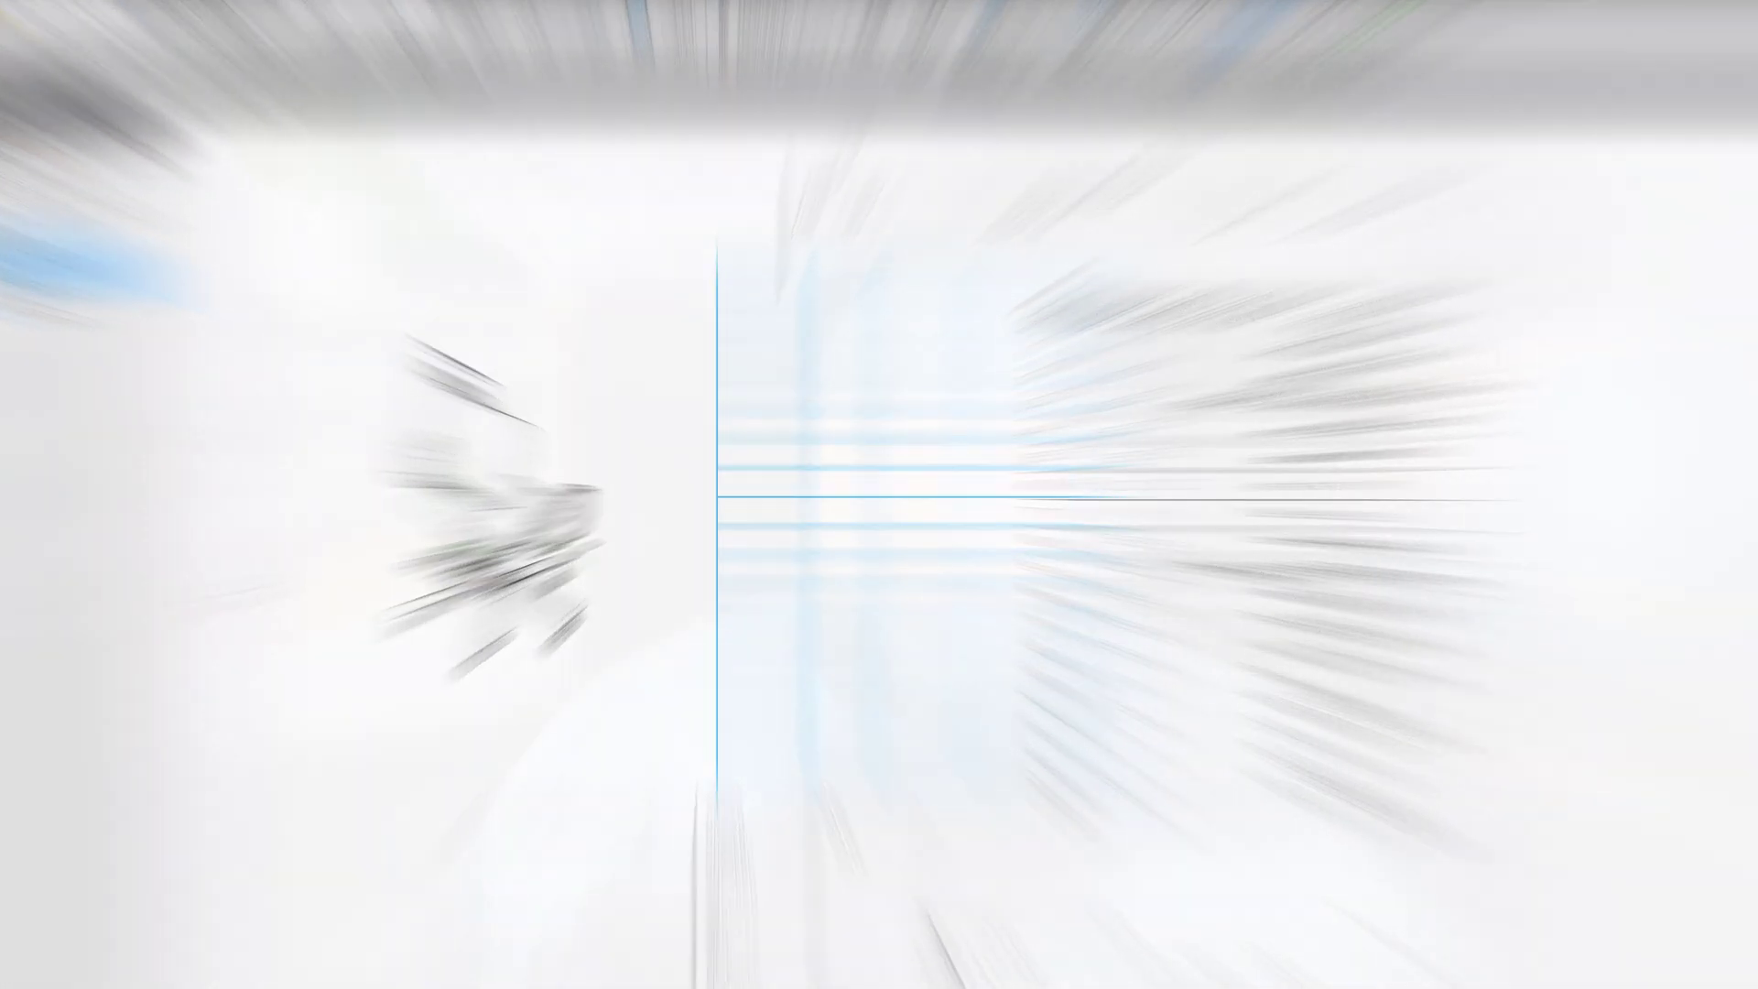